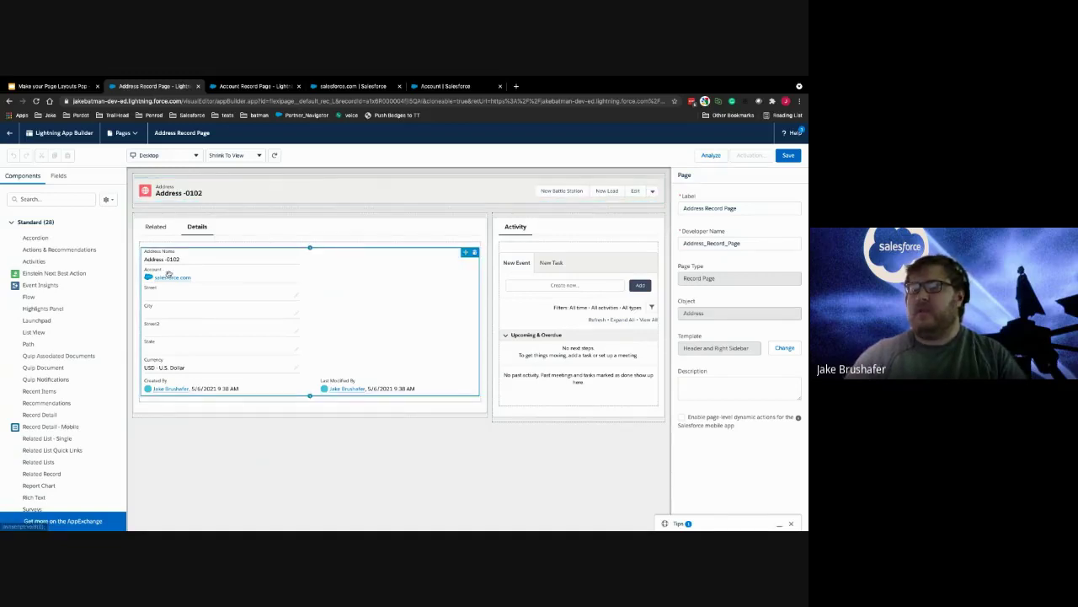
Upgrade the record detail component under Details to Dynamic Forms, migrating its fields and sections from Address Layout into an accordion
left_click(153, 229)
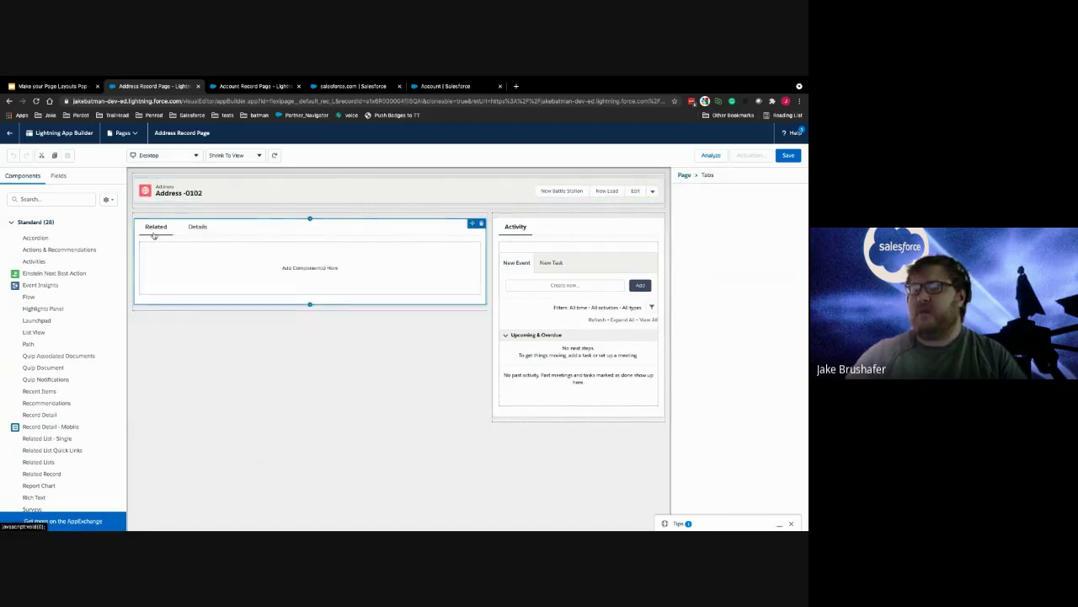
left_click(196, 228)
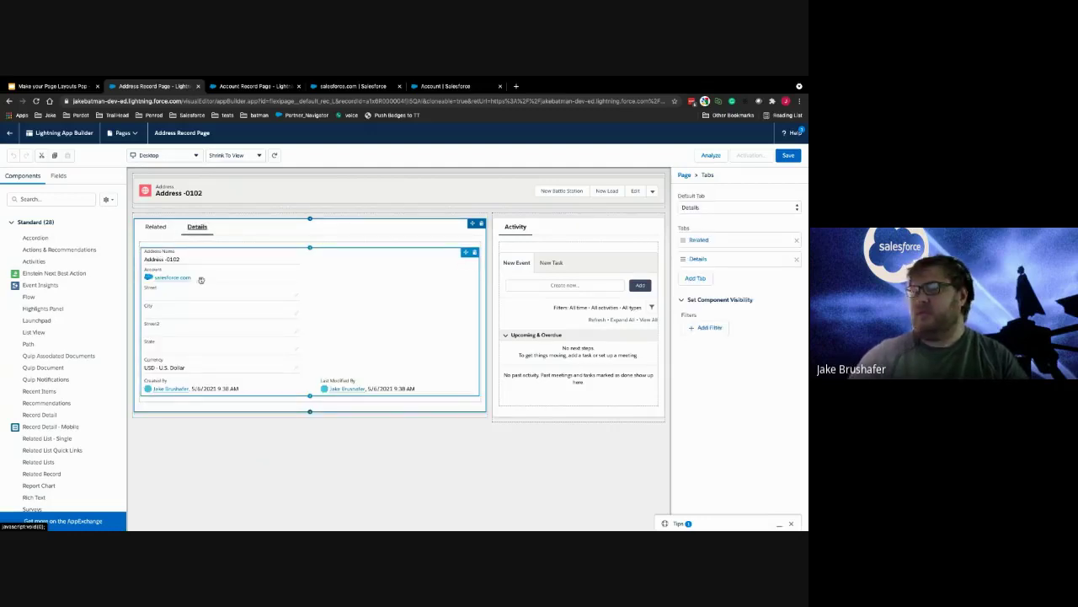
left_click(346, 323)
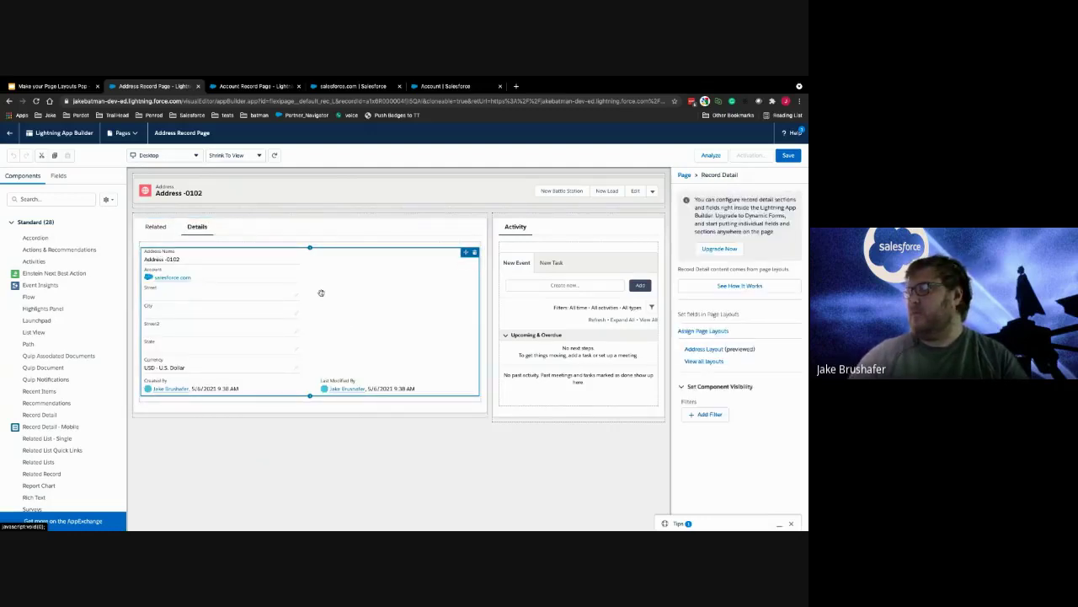
left_click(582, 253)
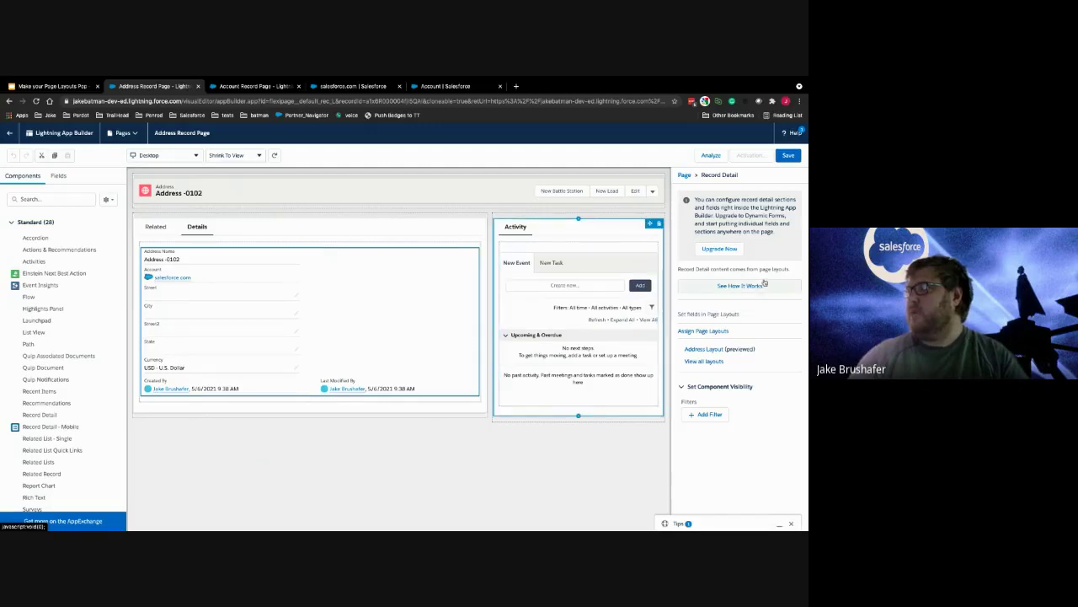
left_click(722, 249)
left_click(635, 452)
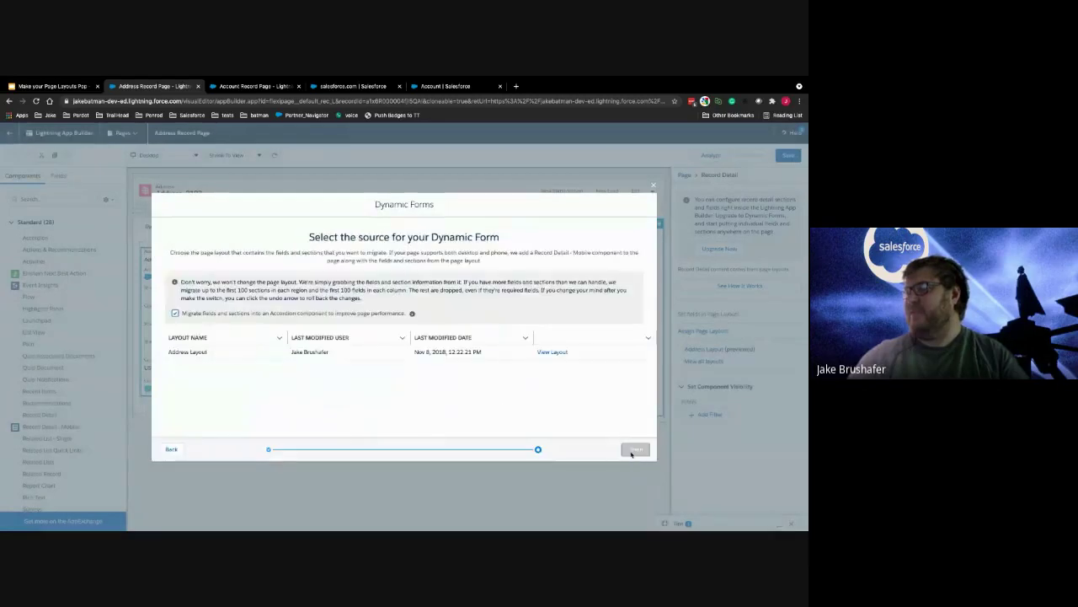
left_click(185, 352)
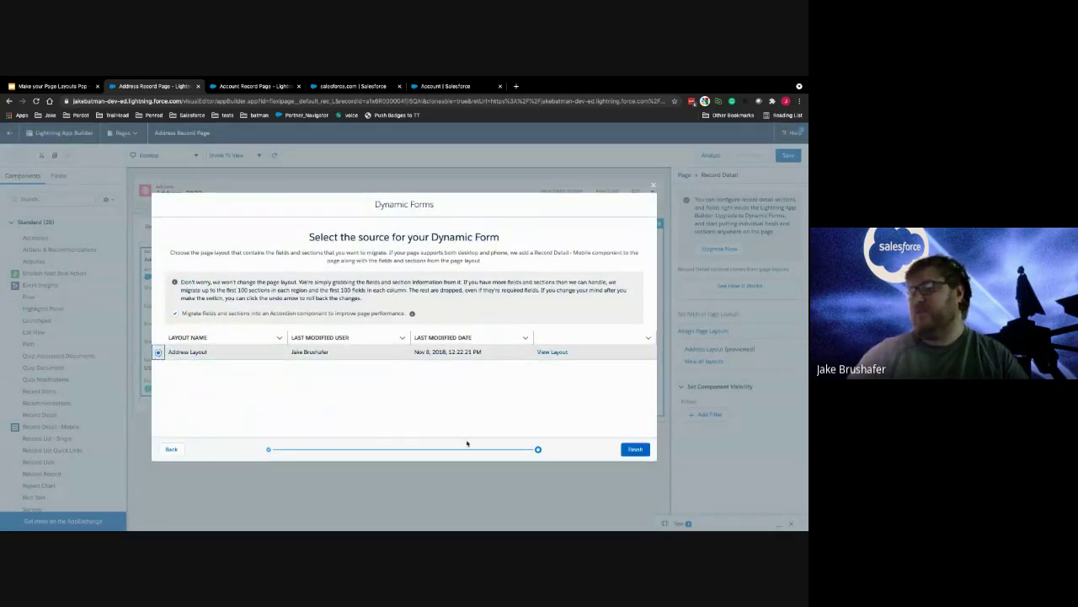
left_click(635, 449)
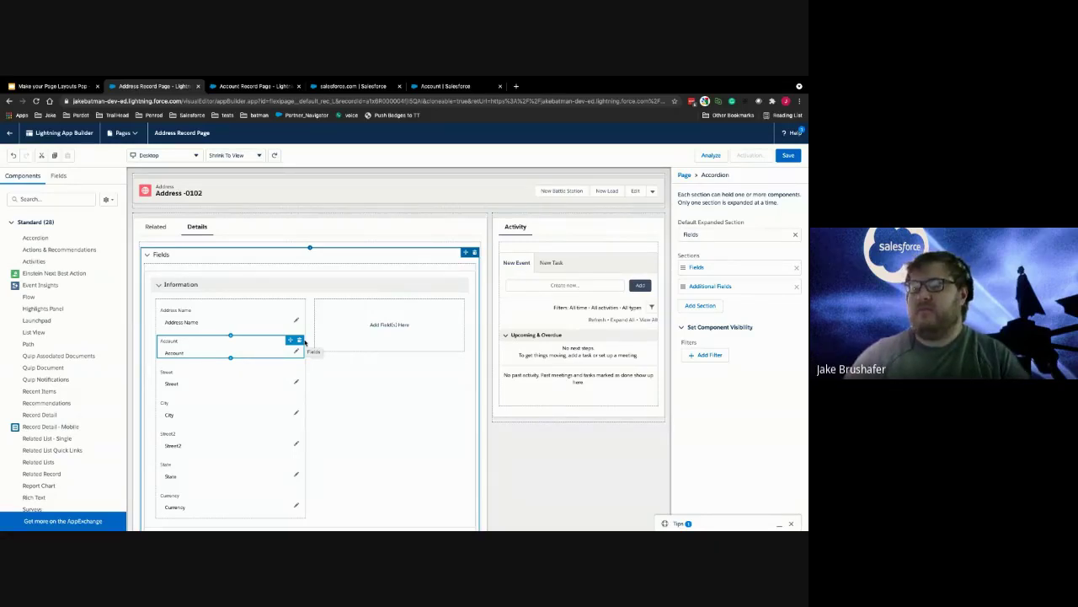
Set the accordion's default expanded section to Additional Fields
scroll(304, 337, "down", 1)
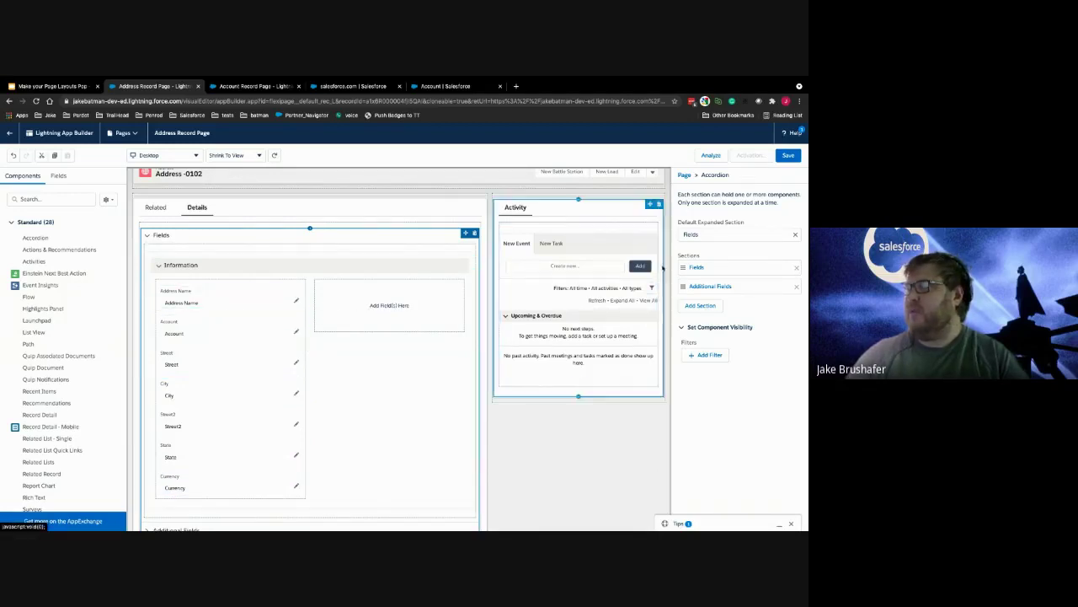
left_click(708, 234)
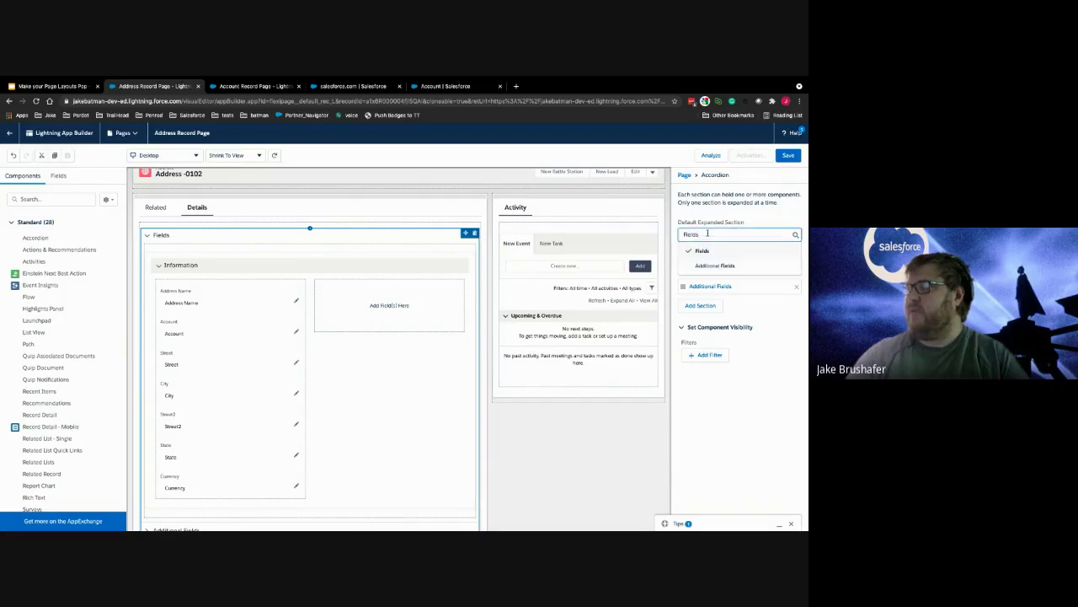
left_click(709, 266)
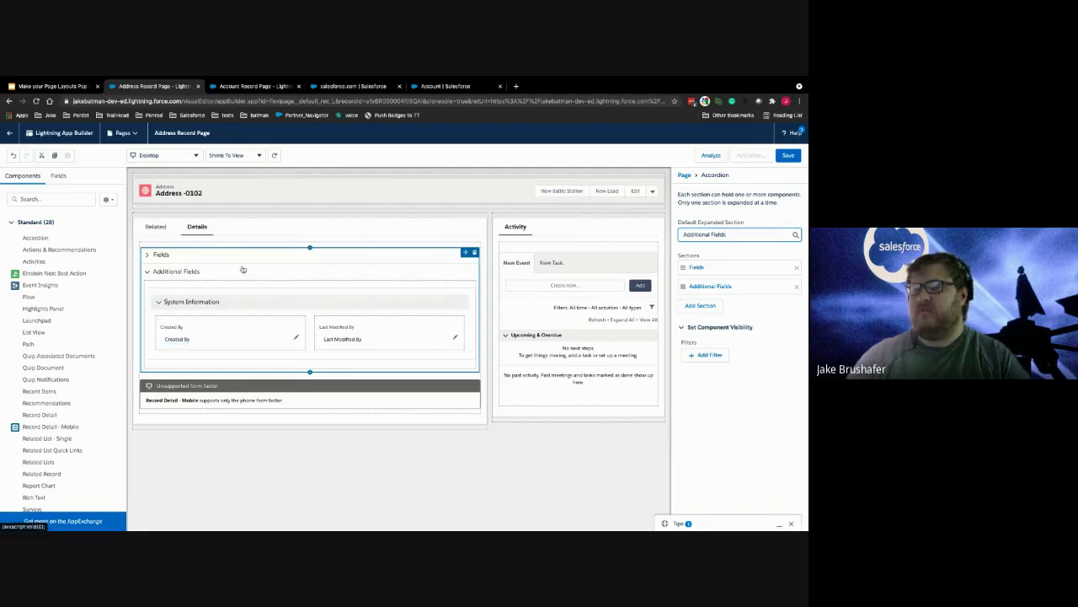
Expand the Fields section and review the UI behavior settings of the Address Name and Account fields
left_click(148, 256)
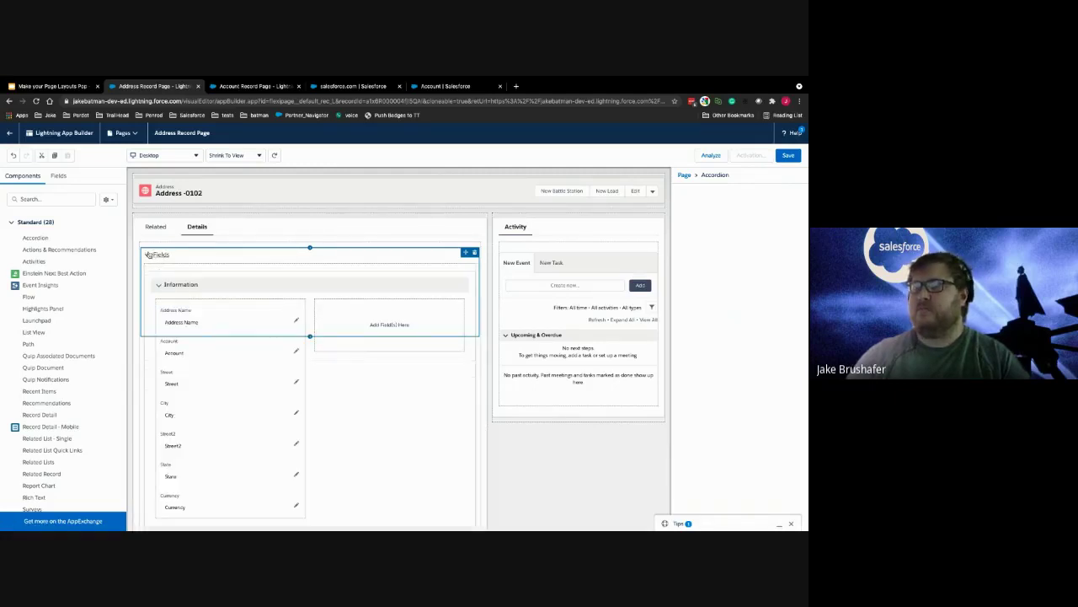
left_click(215, 313)
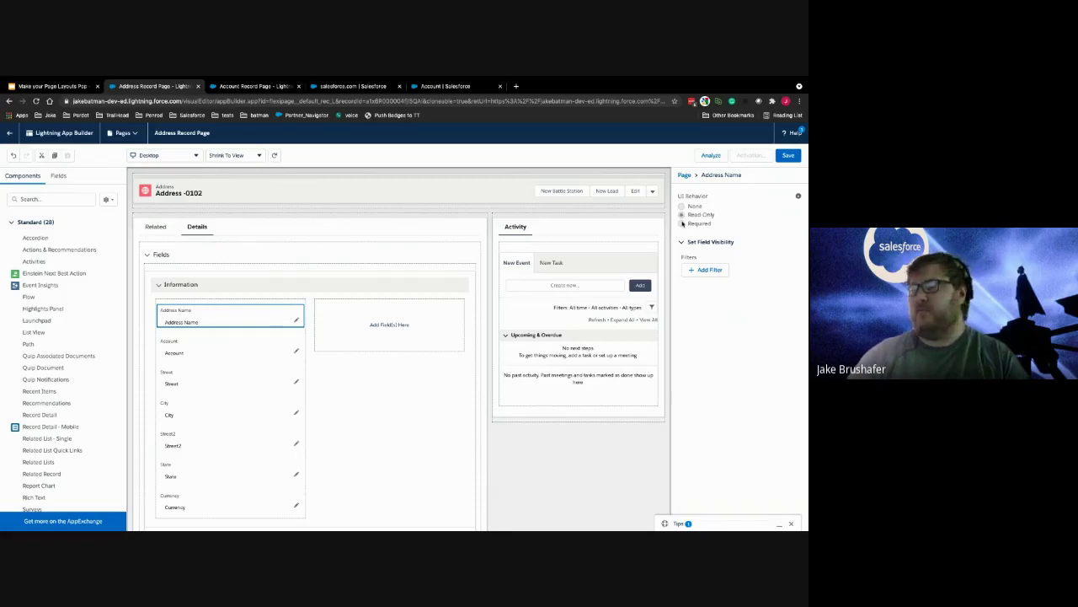
left_click(207, 340)
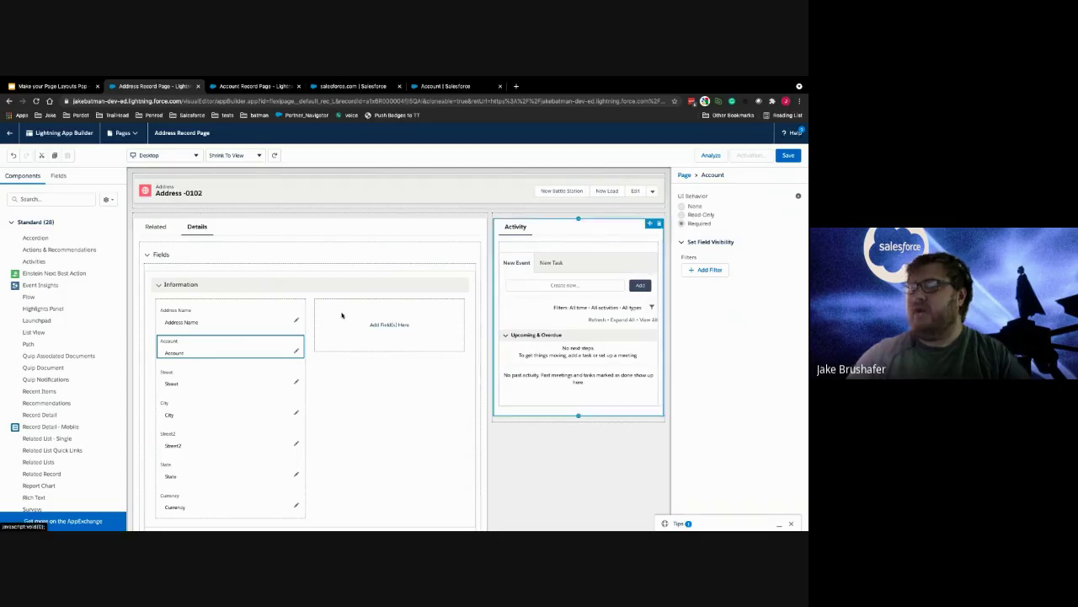
Add a visibility filter to the Street field requiring Address Name to be Not Equal to a blank value
left_click(221, 379)
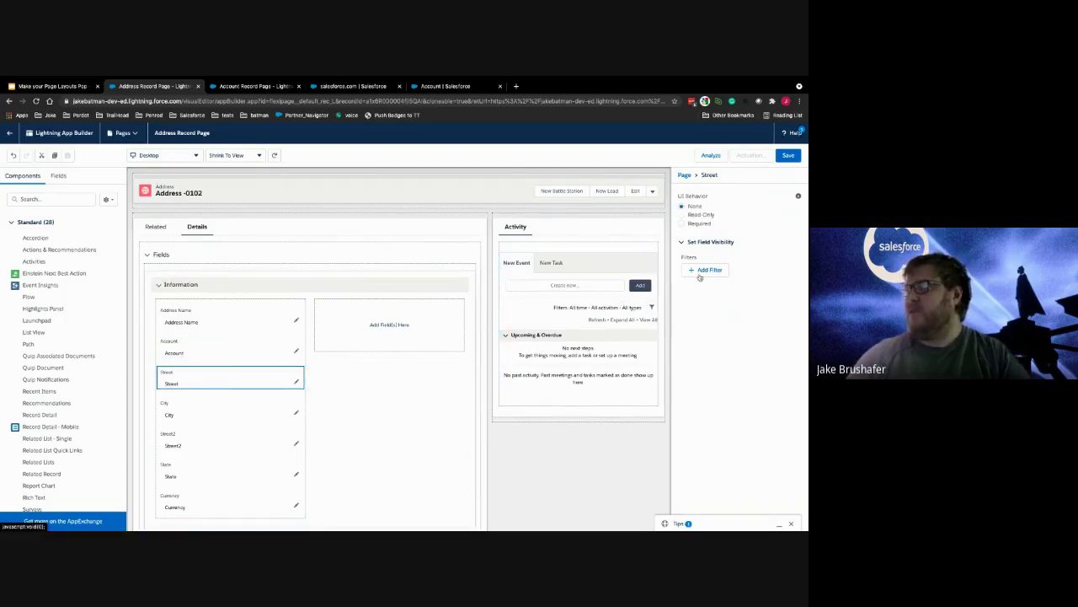
left_click(703, 271)
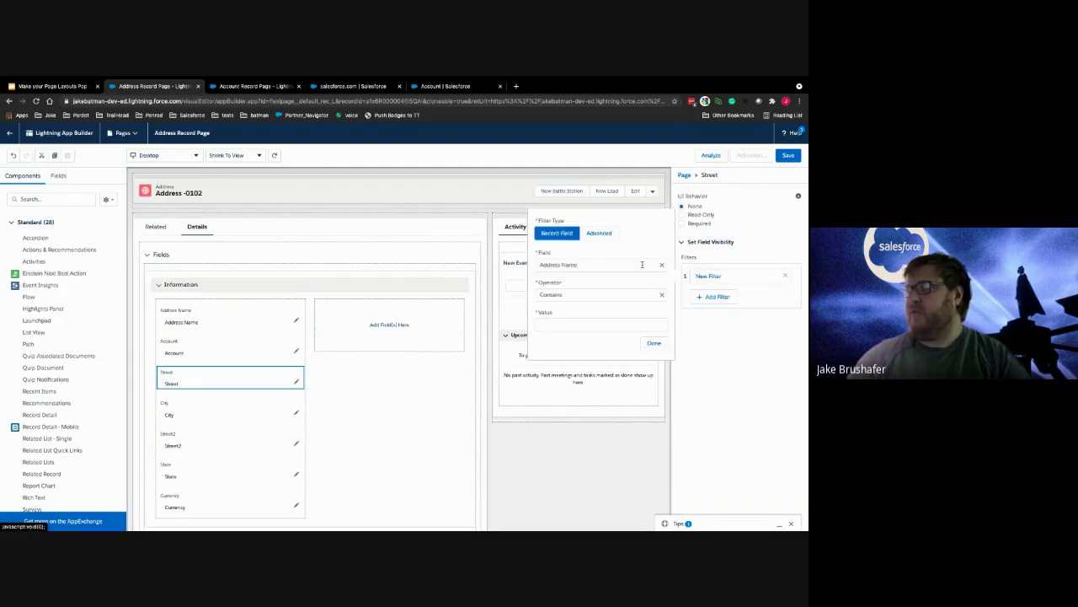
left_click(576, 264)
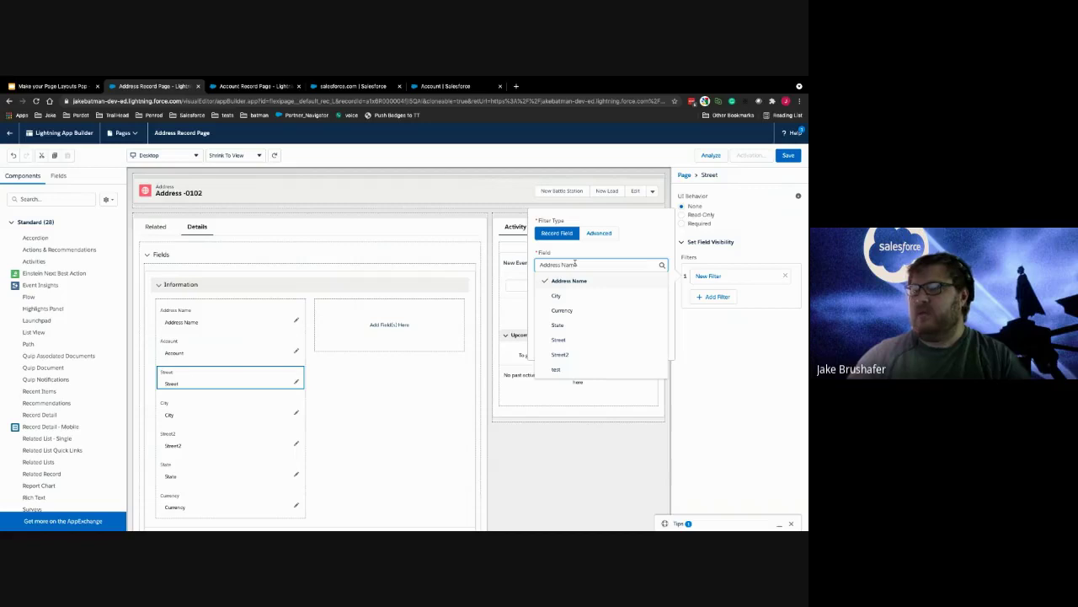
left_click(572, 279)
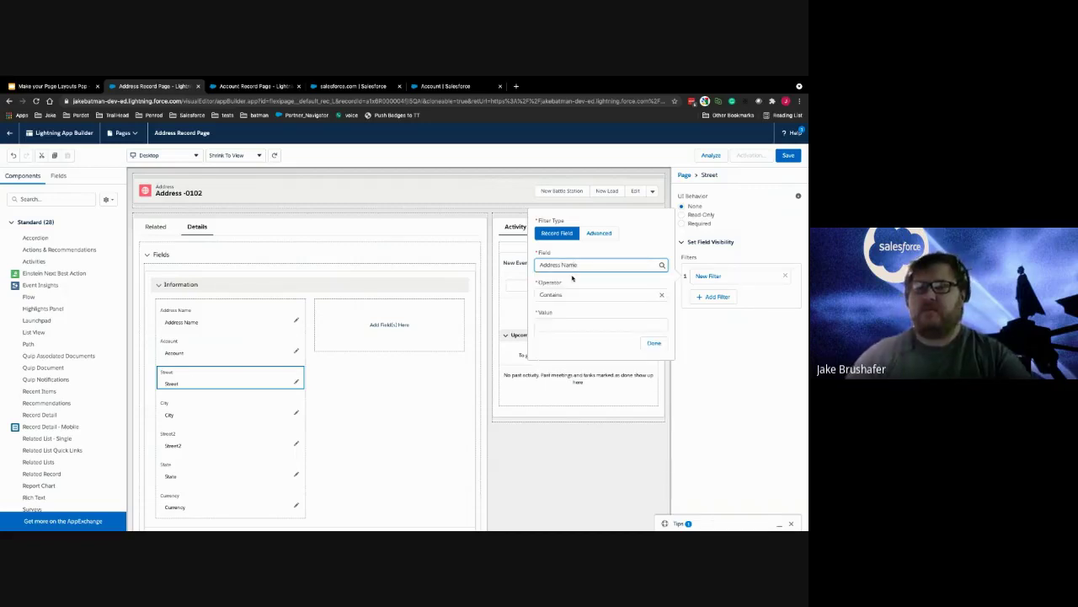
left_click(580, 295)
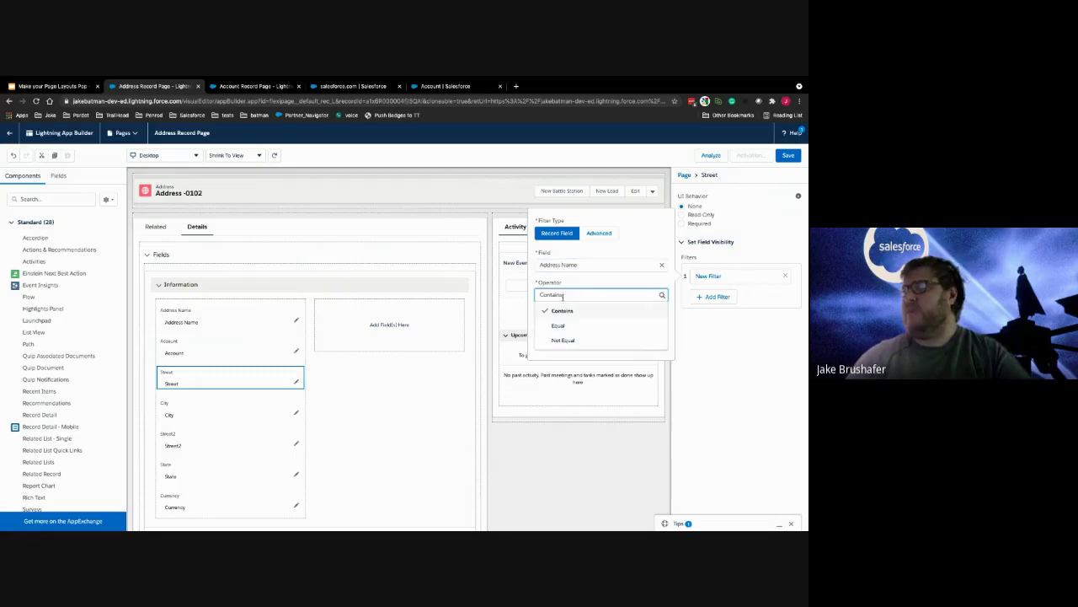
left_click(548, 340)
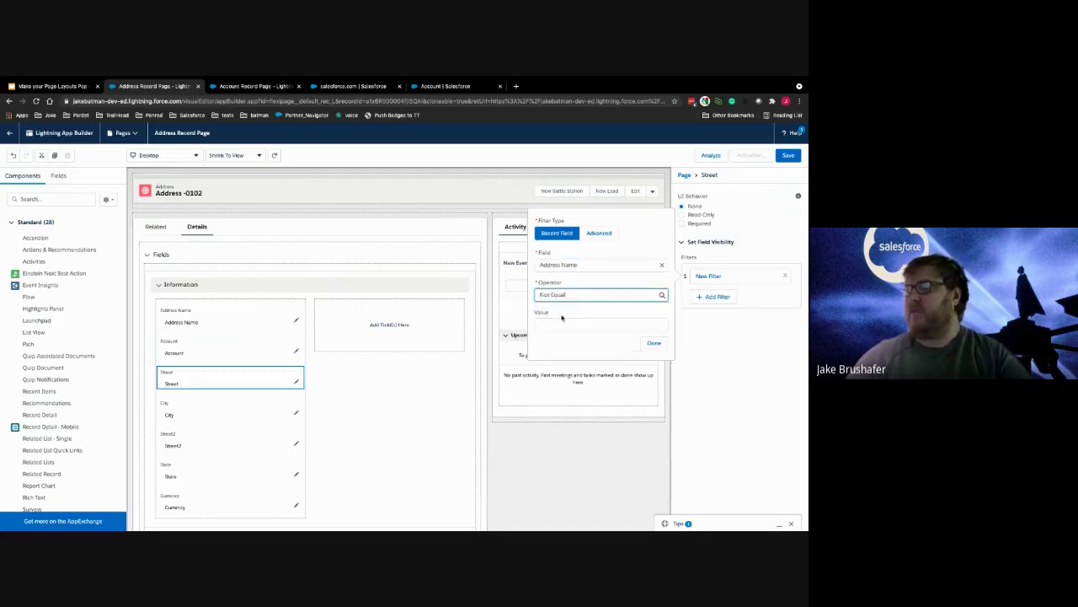
left_click(654, 343)
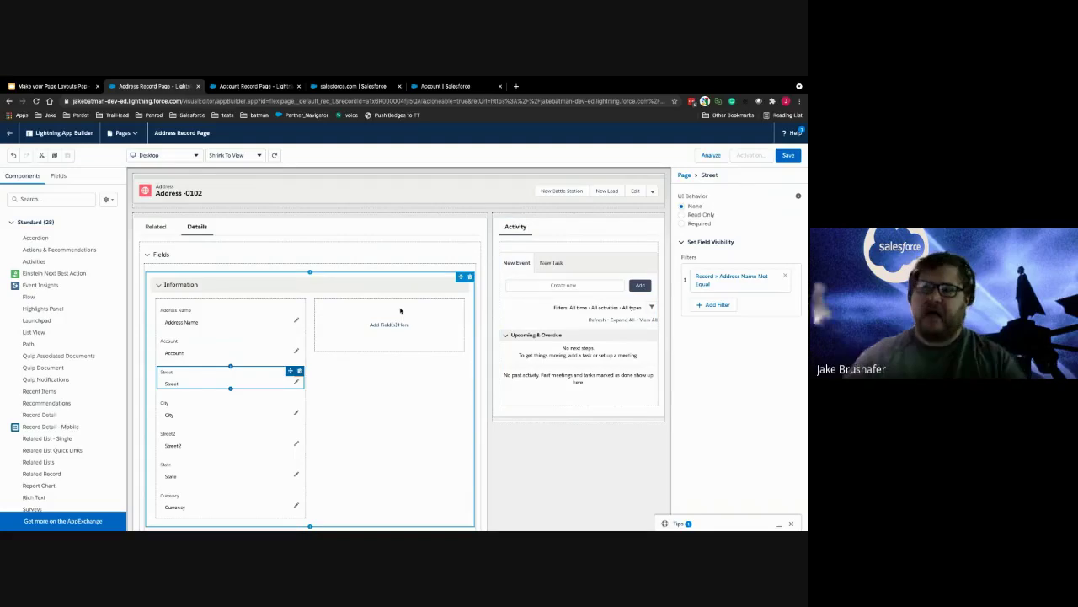
Choose the empty second column of the Information section as the insertion point for a field
left_click(335, 311)
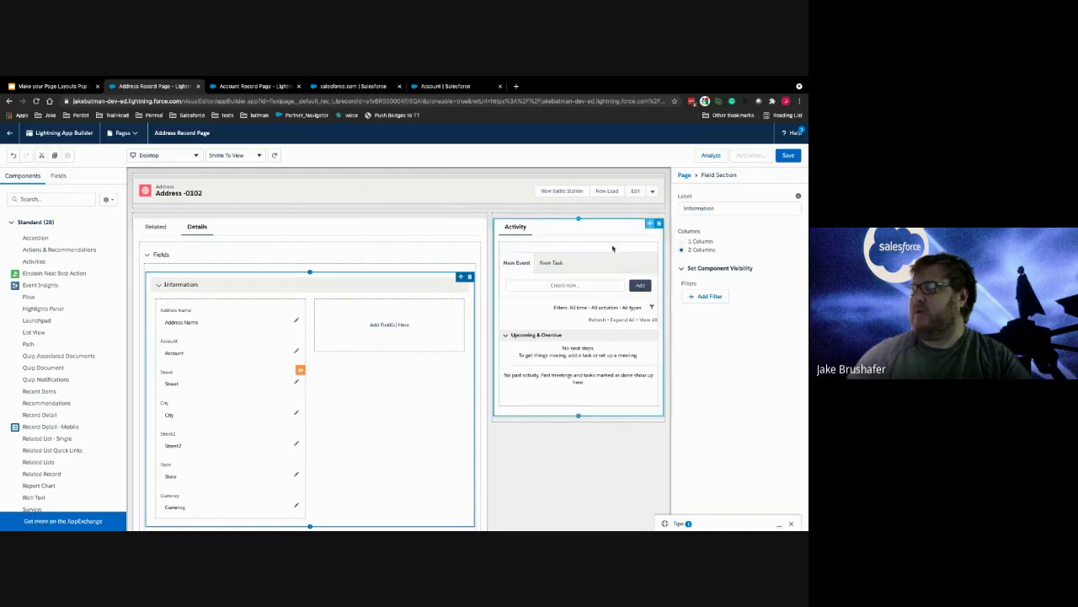
left_click(389, 324)
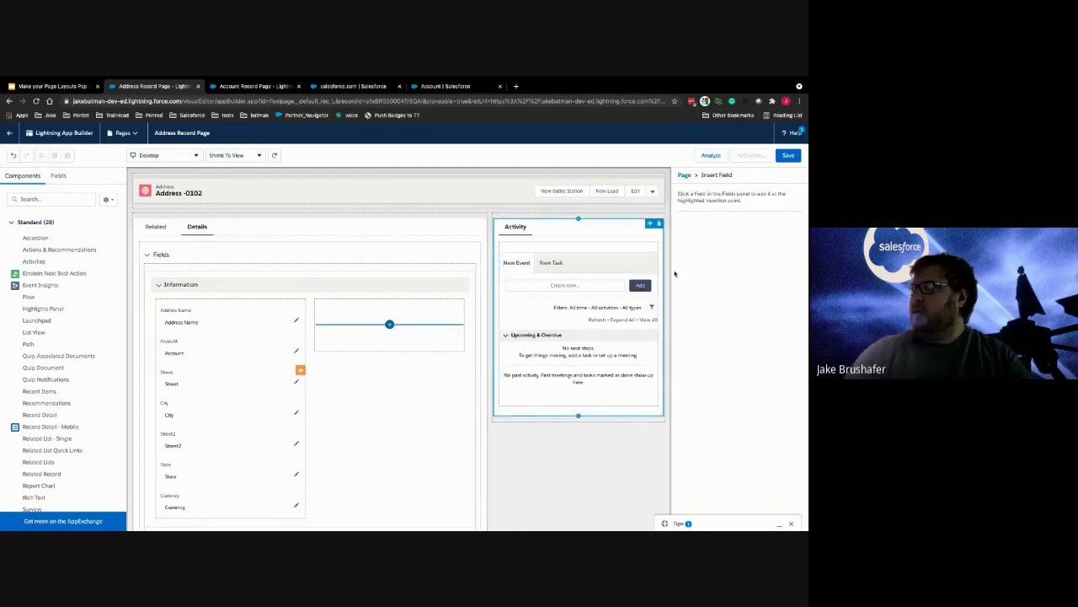
left_click(381, 329)
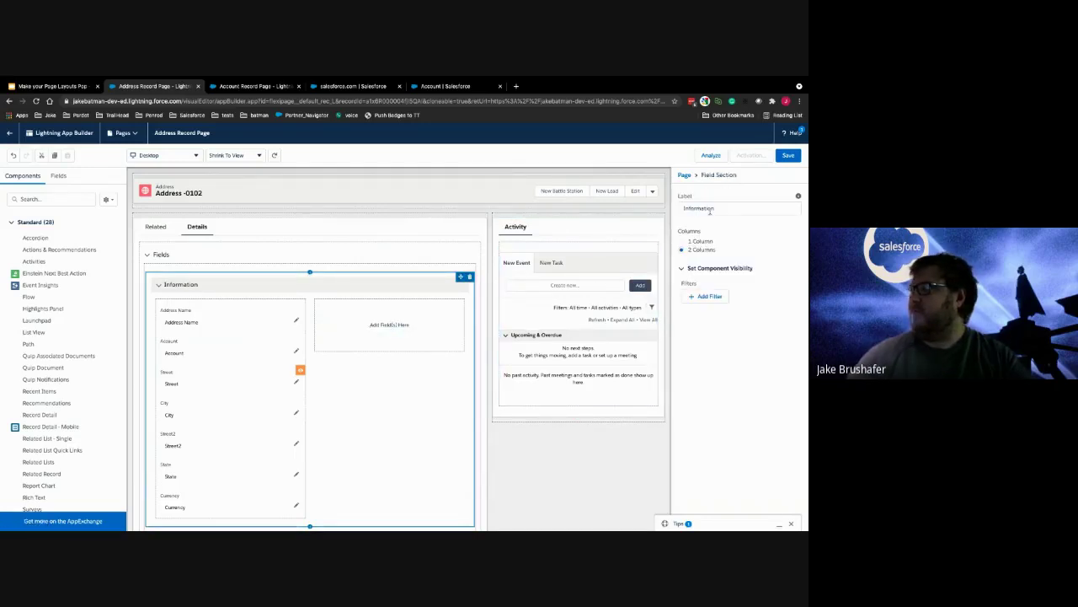
left_click(396, 325)
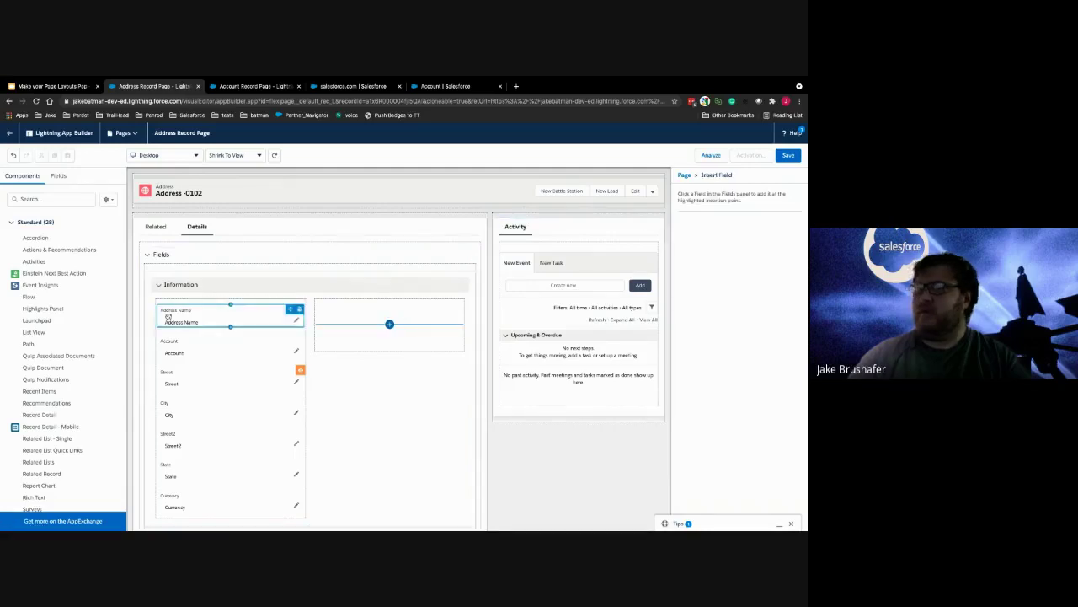
Search the component list for a field component, clear the search and look through the full list
left_click(24, 199)
type("fie")
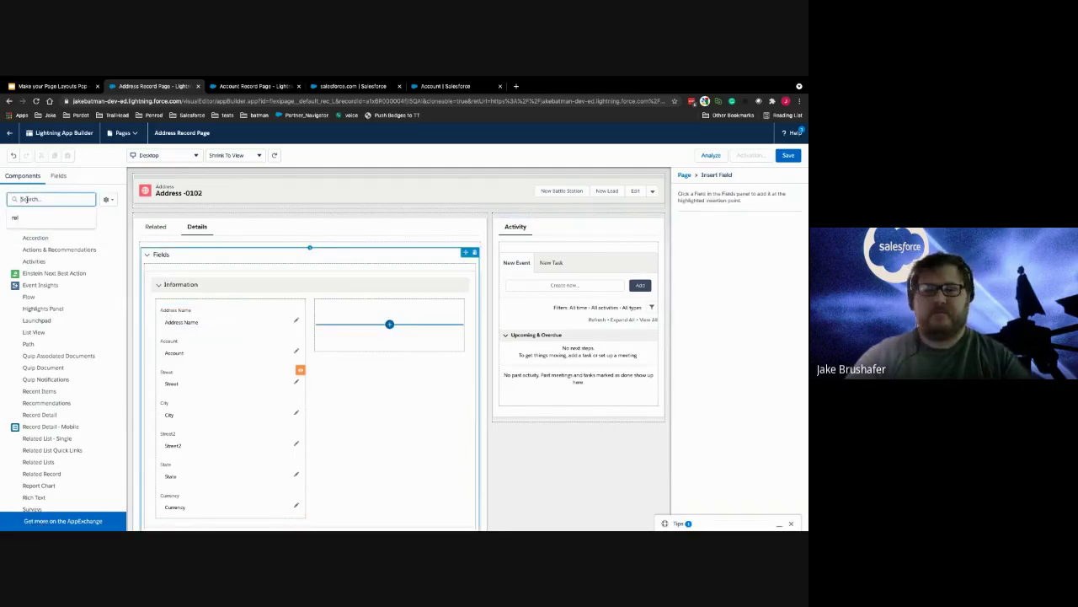
key("BackSpace")
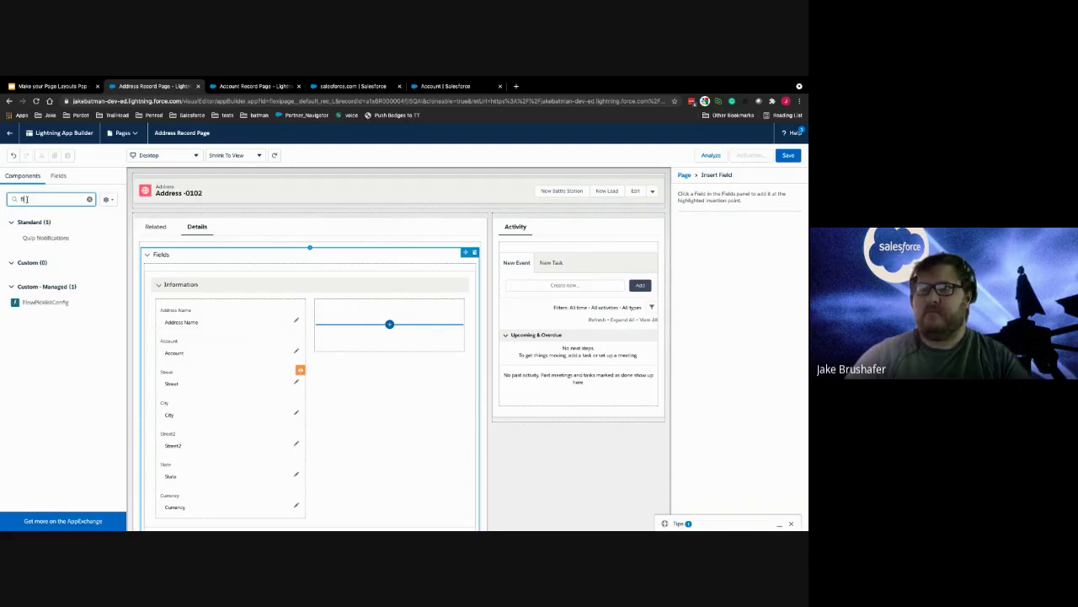
key("BackSpace")
key("BackSpace")
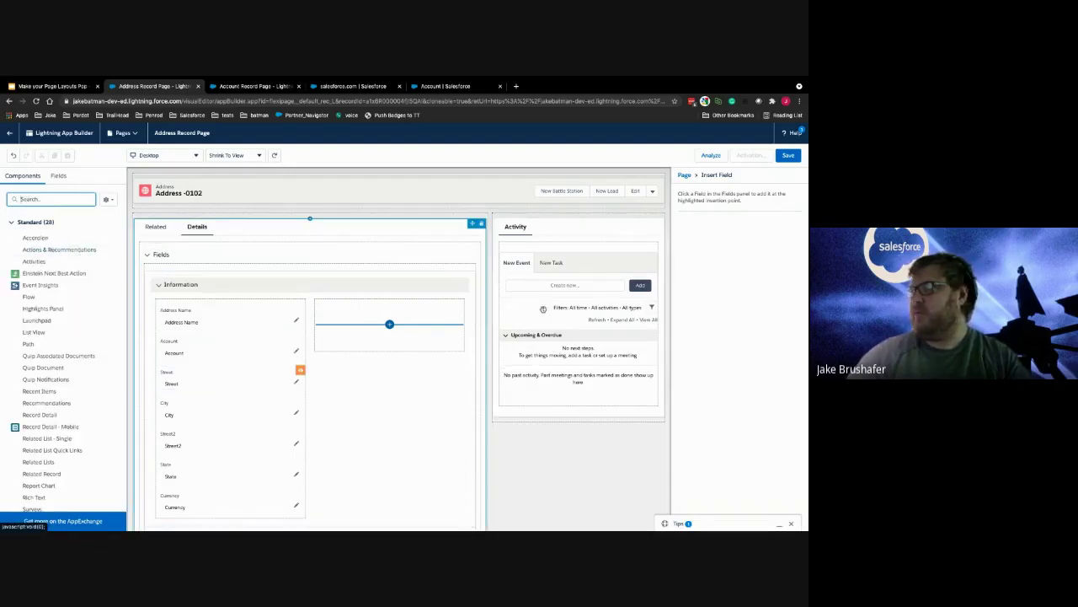
left_click(712, 219)
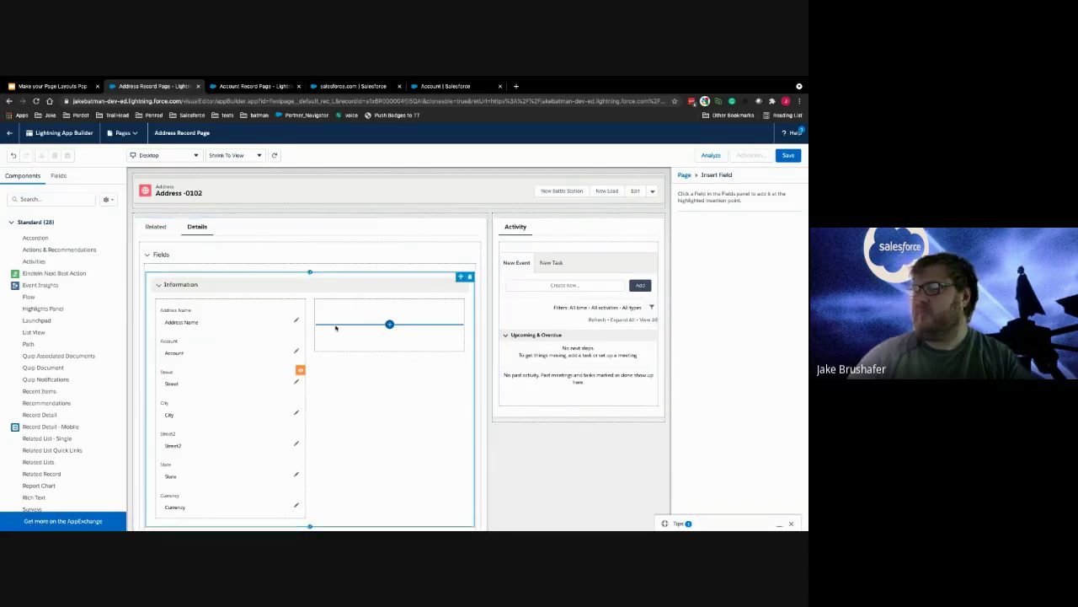
left_click(56, 200)
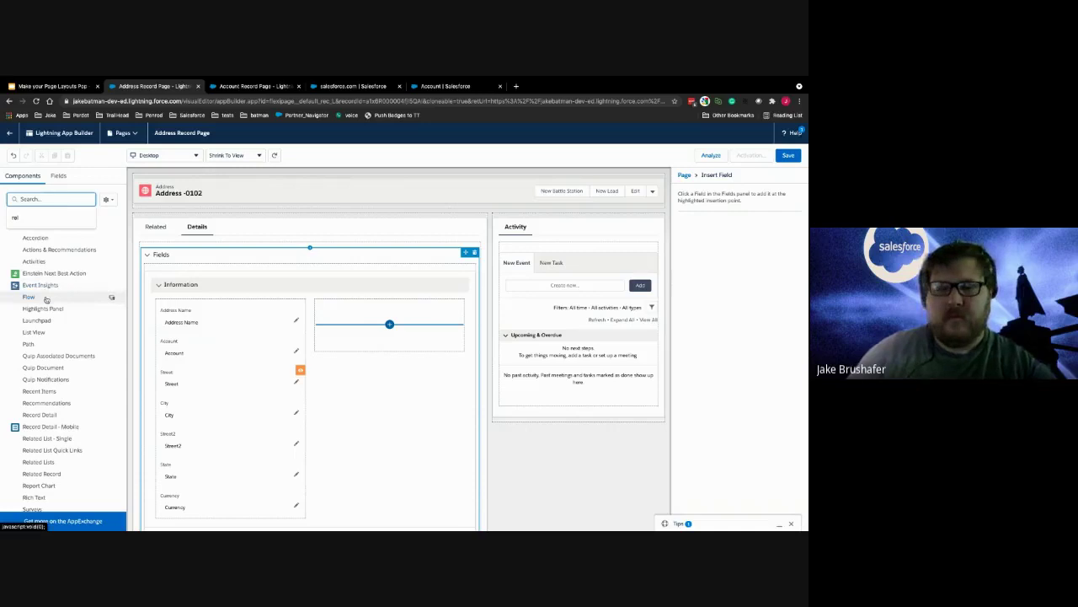
type("f")
key("BackSpace")
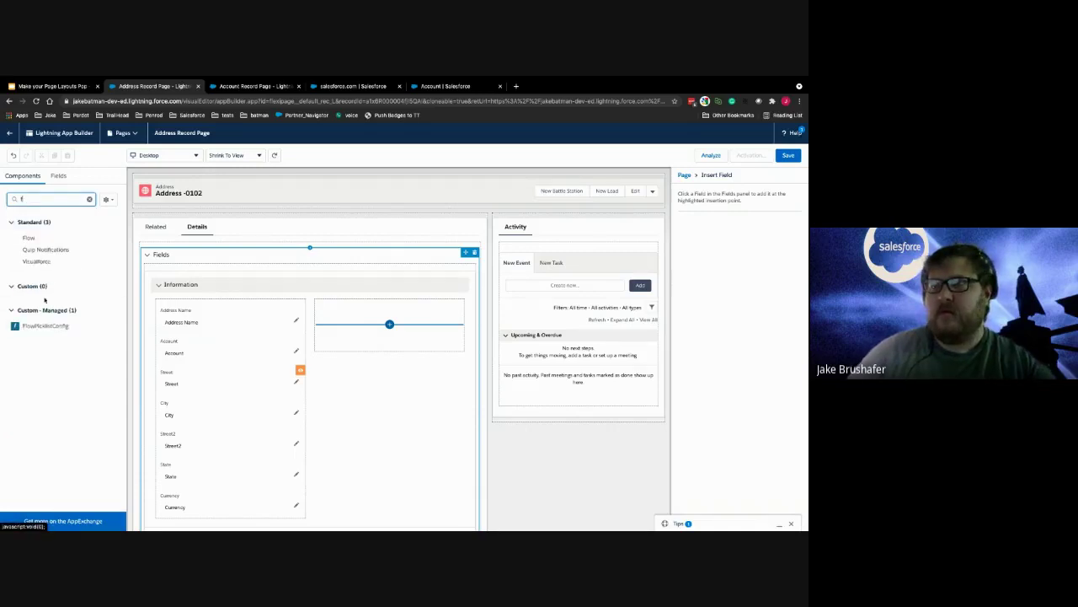
scroll(101, 371, "down", 3)
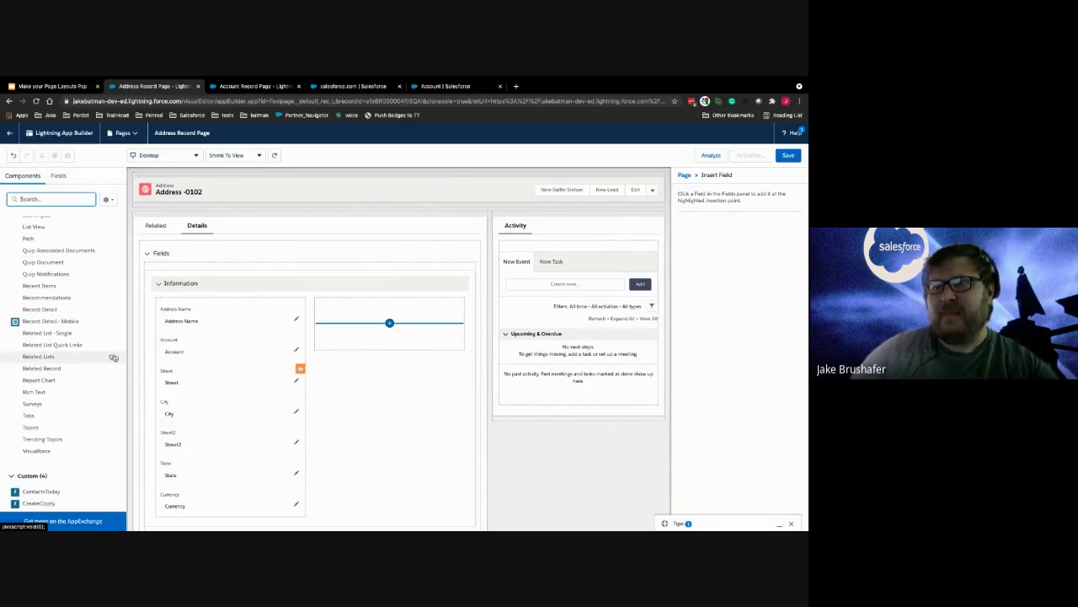
Move the Account field into the empty second column of the Information section
left_click_drag(185, 349, 334, 342)
left_click(276, 341)
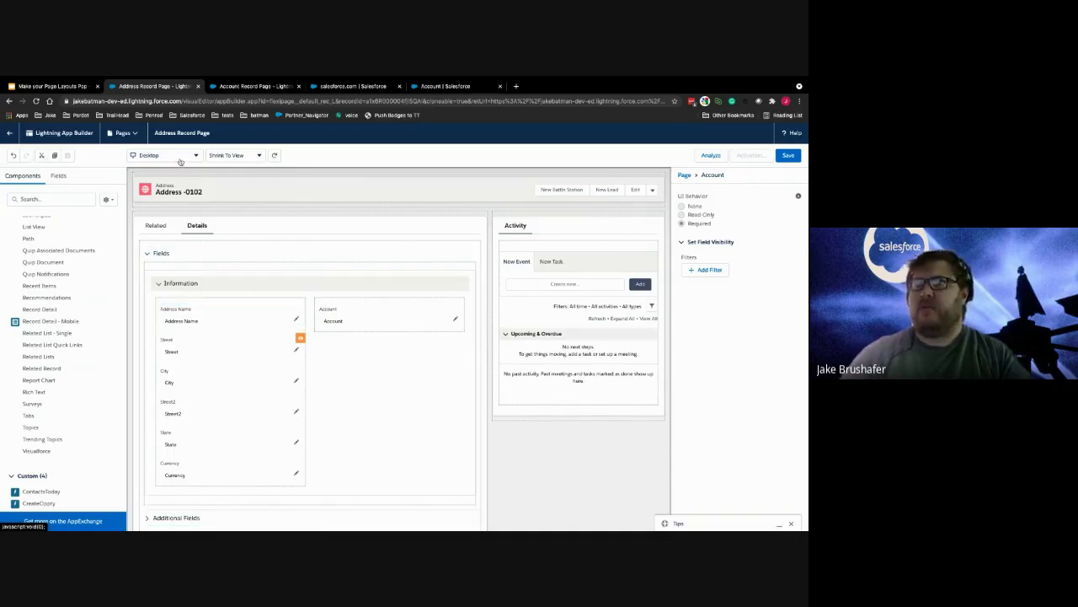
Switch to the Google Slides presentation, view its fourth slide, and go to the Account Record Page in Lightning App Builder
left_click(63, 87)
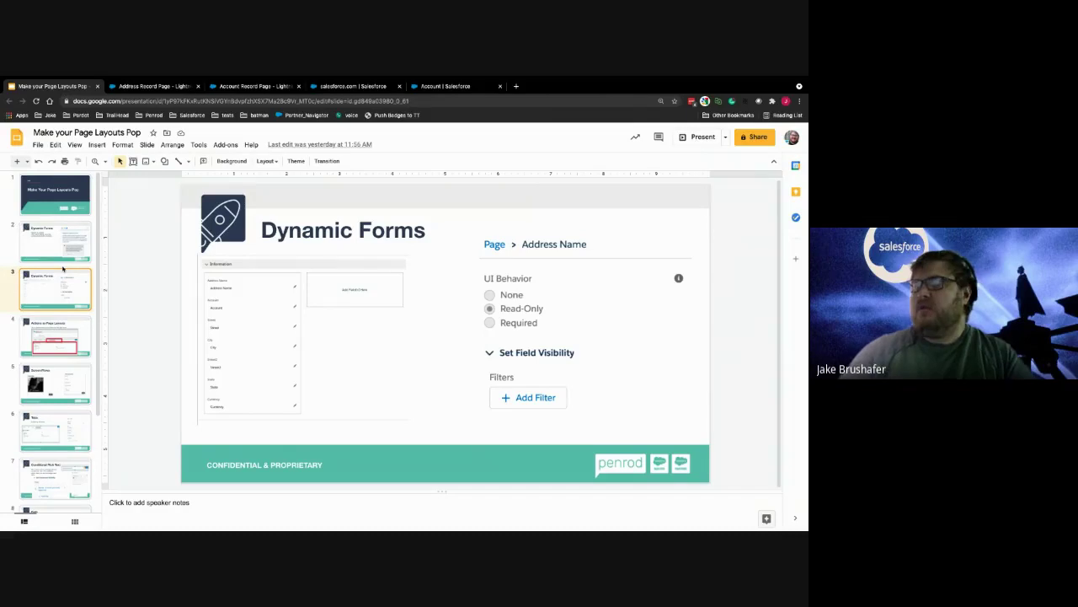
left_click(46, 331)
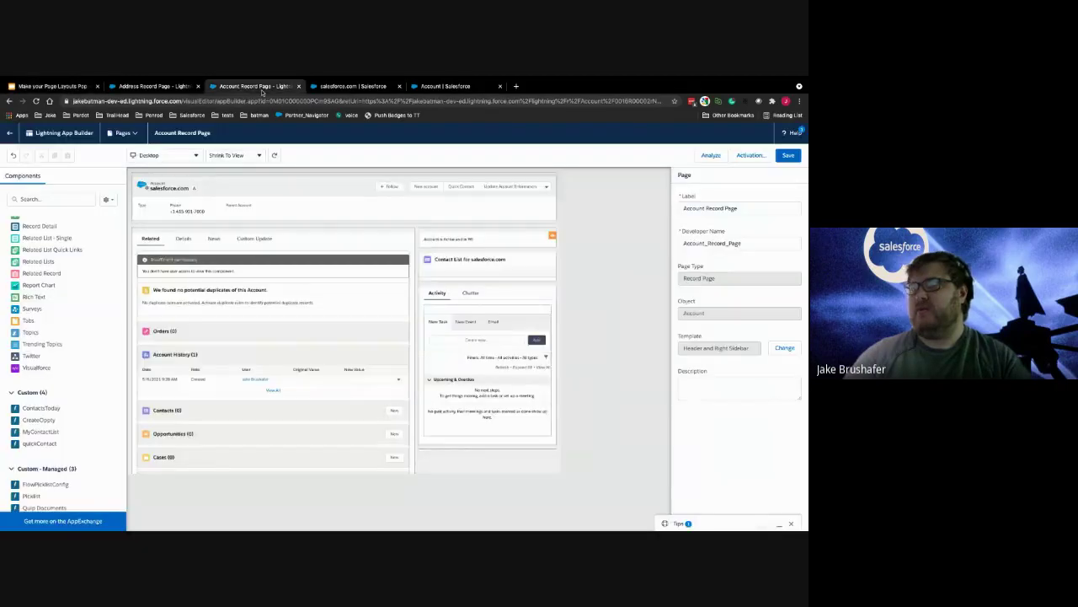
left_click(262, 86)
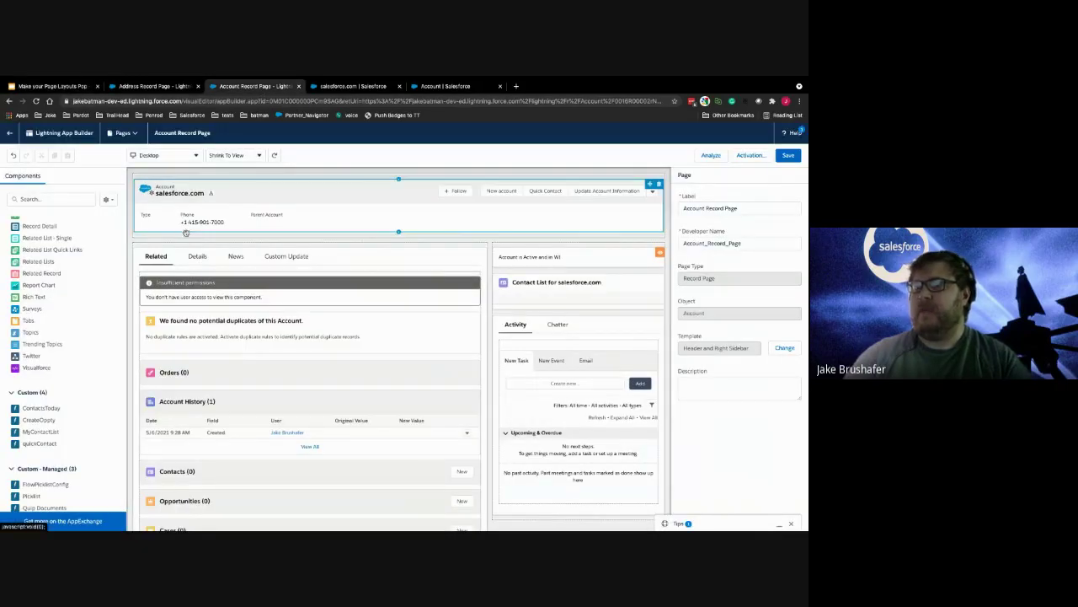
Rename the Custom Update tab of the account page's Tabs component to "Custom Updated"
left_click(197, 256)
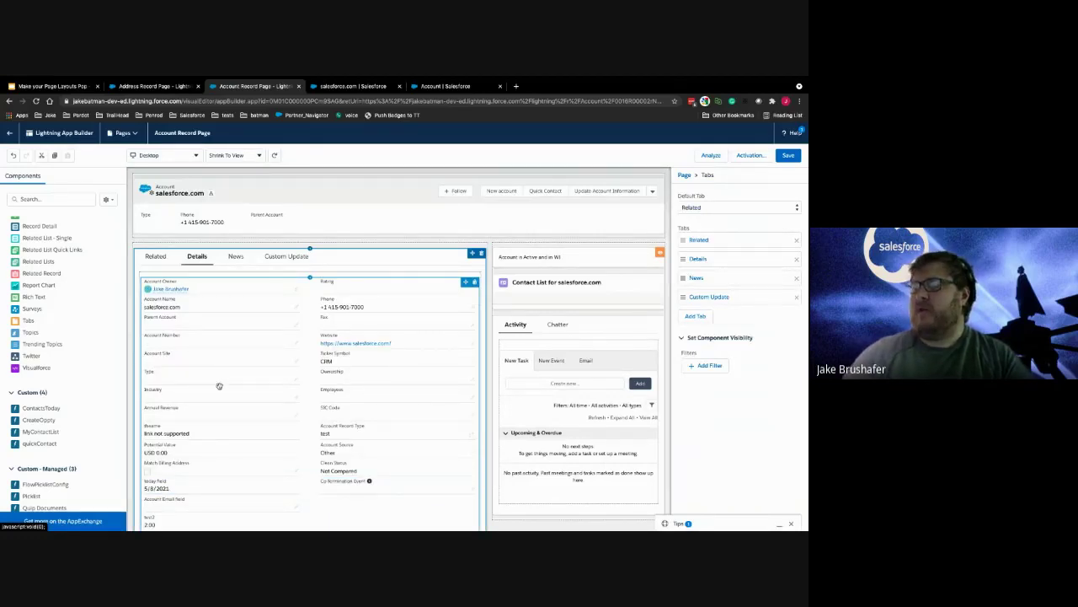
left_click(289, 258)
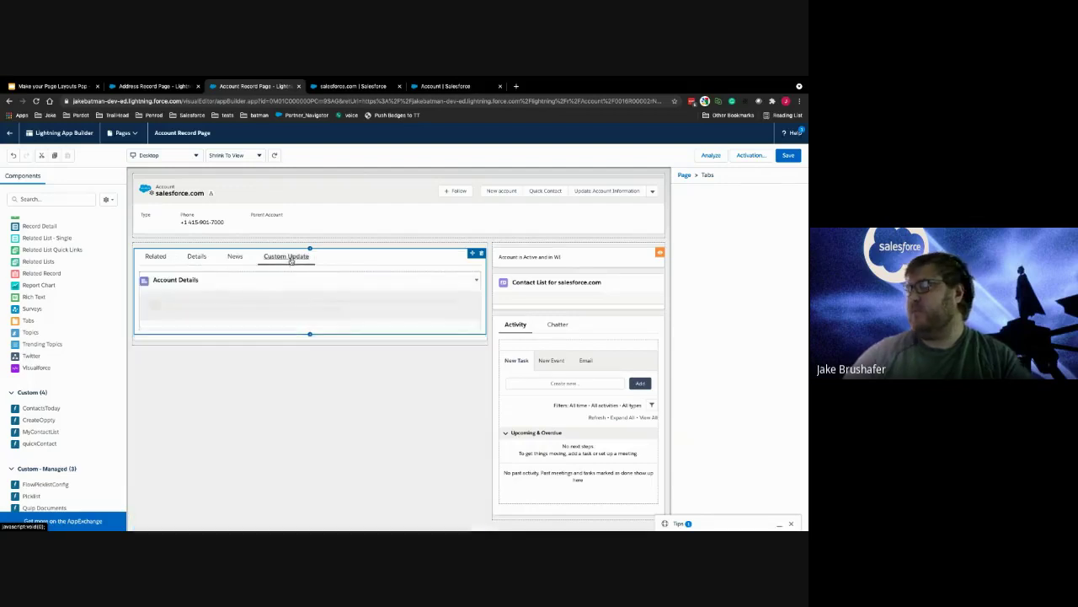
left_click(730, 298)
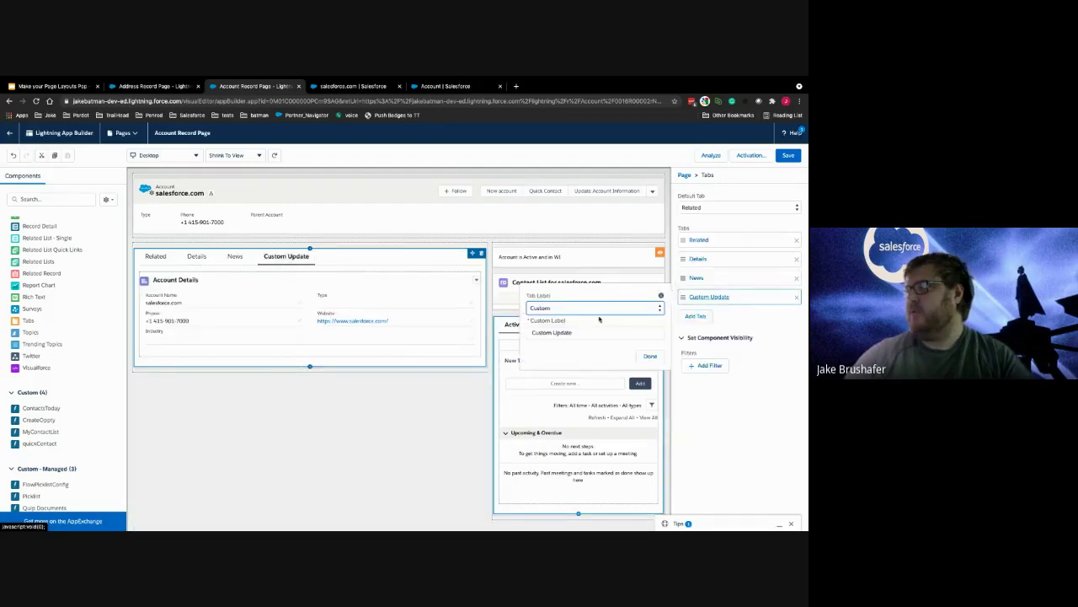
left_click(599, 332)
type("d")
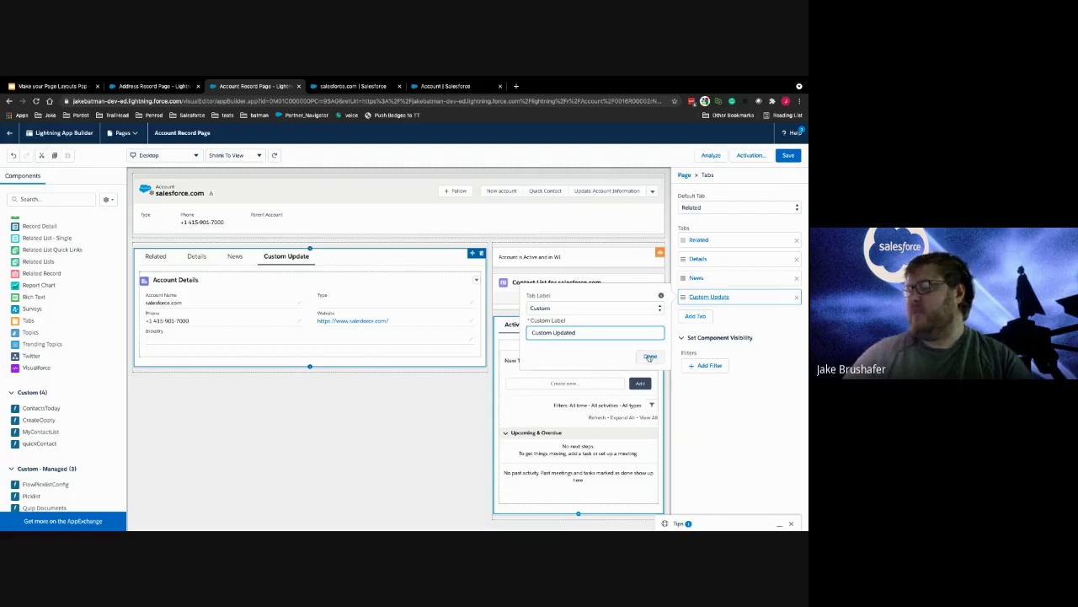
left_click(650, 357)
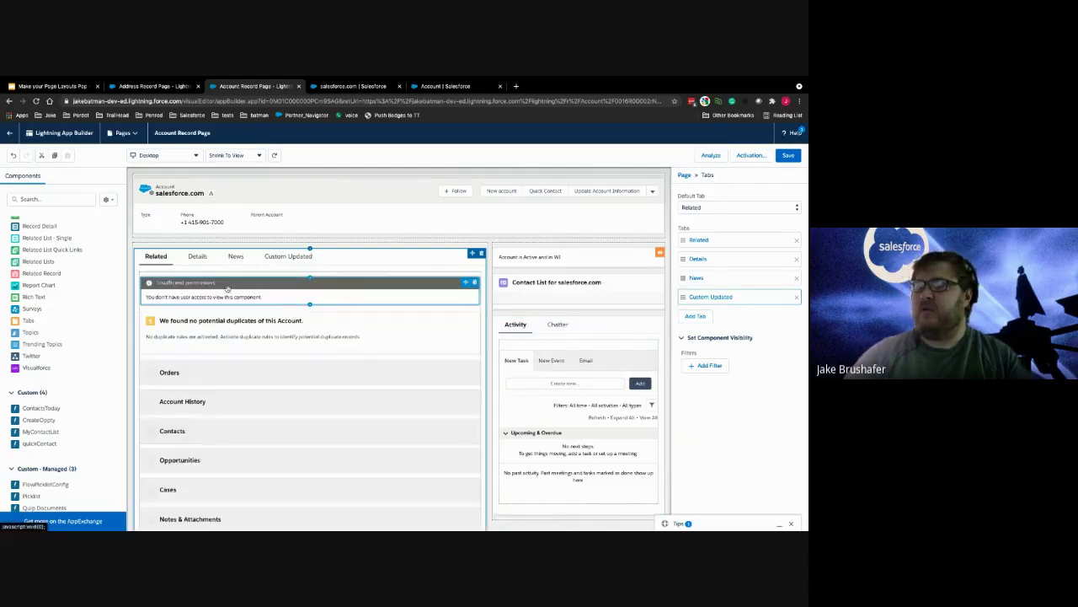
Replace the Account Details component on the Custom Updated tab with a new Related Record component
left_click(288, 256)
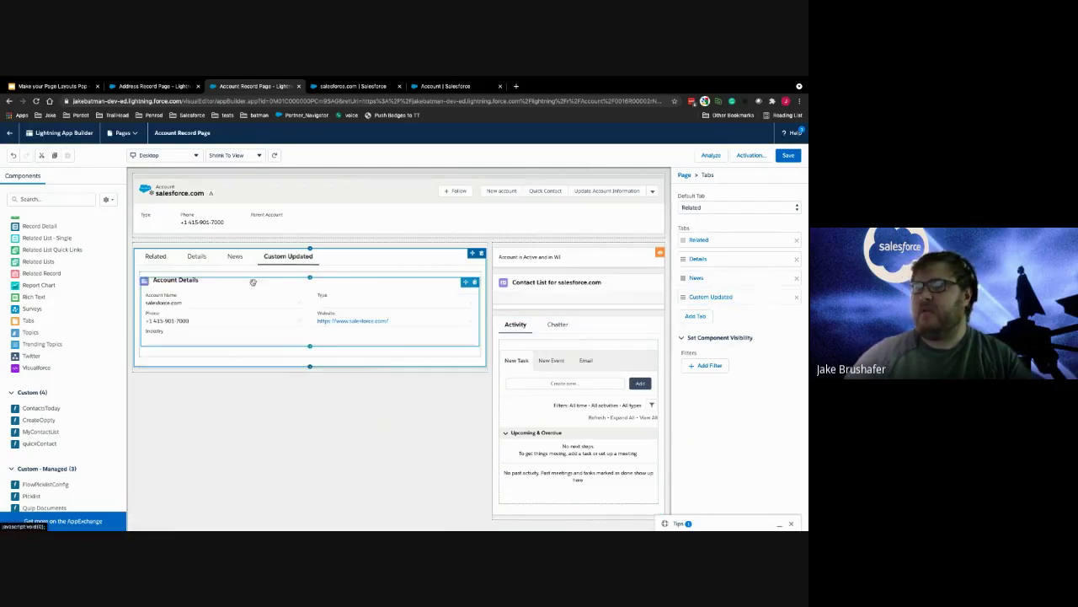
left_click(480, 285)
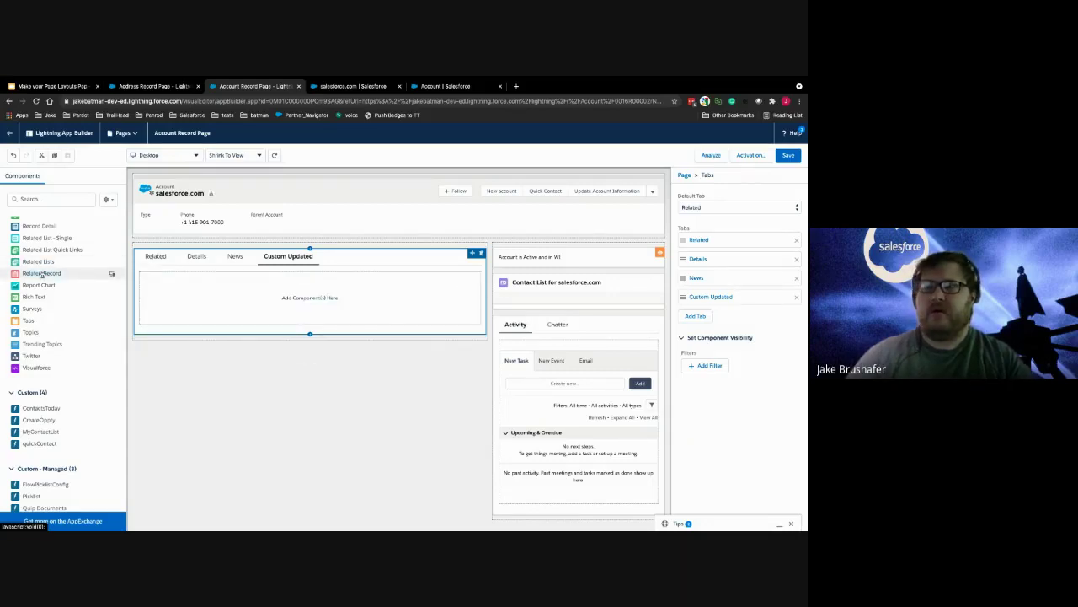
left_click_drag(27, 273, 207, 313)
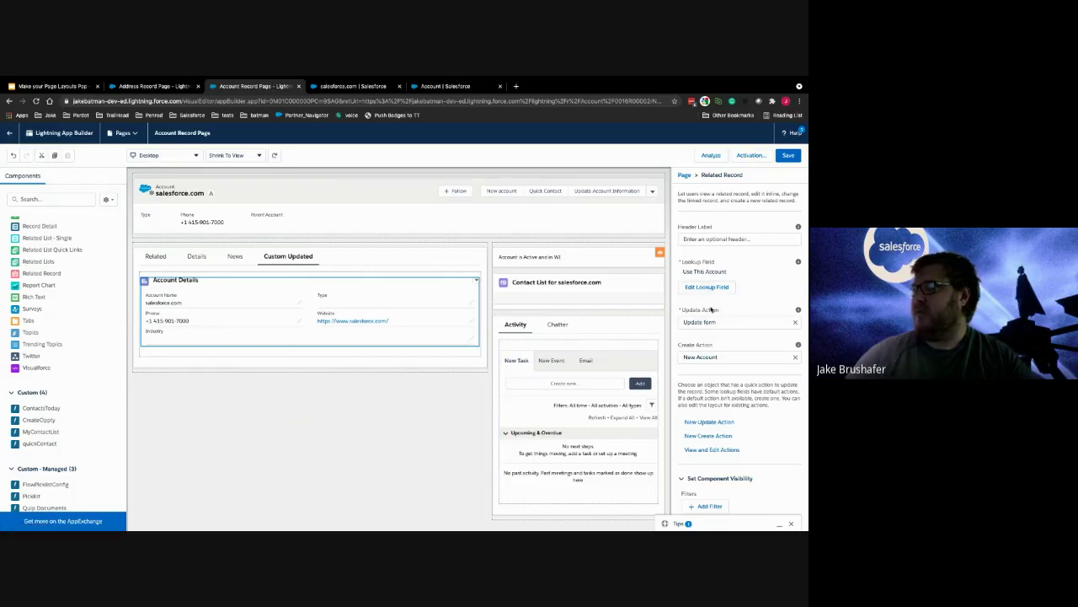
Set the Related Record component's update action to Update Account Information and reselect the Custom Updated tab
left_click(706, 322)
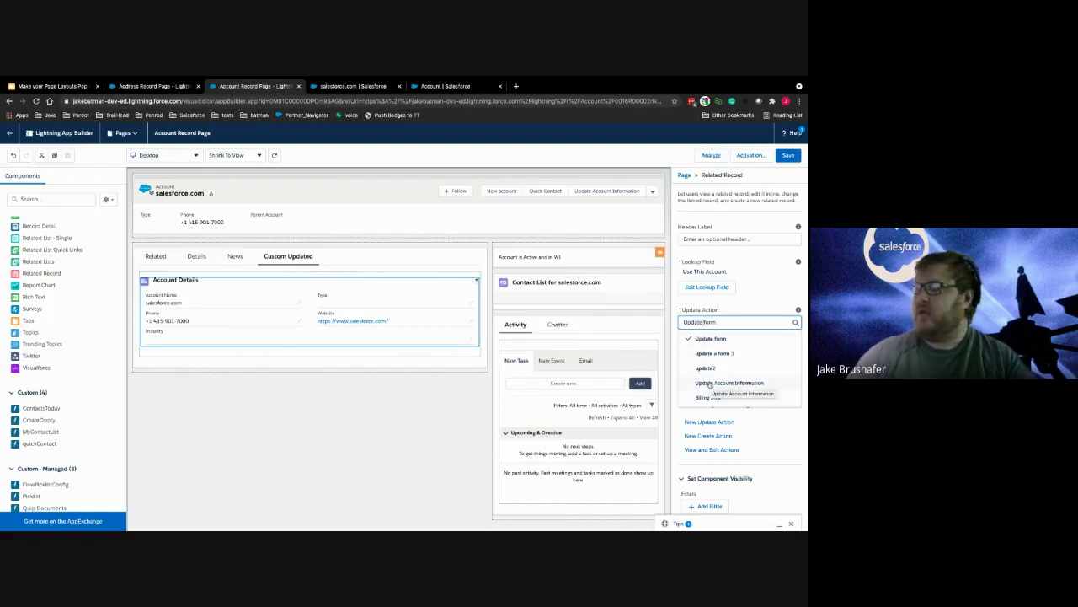
left_click(706, 382)
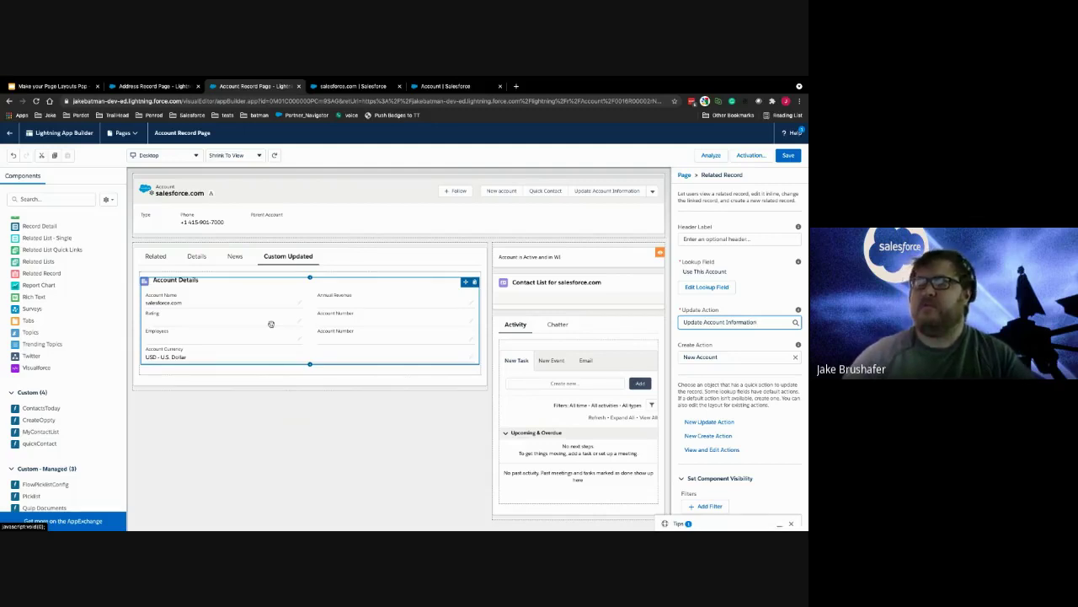
left_click(287, 261)
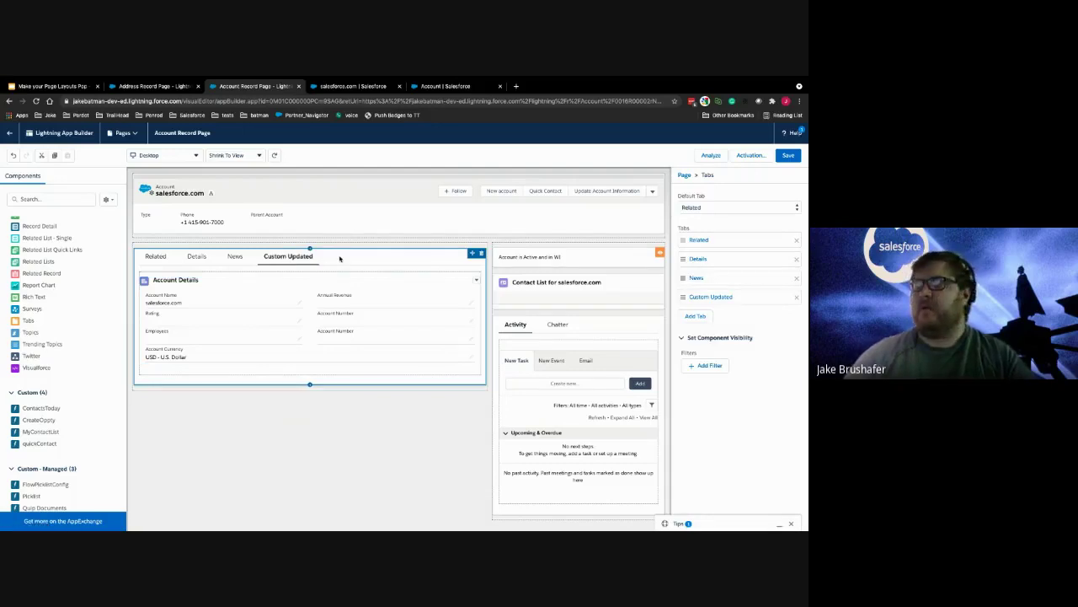
left_click(287, 257)
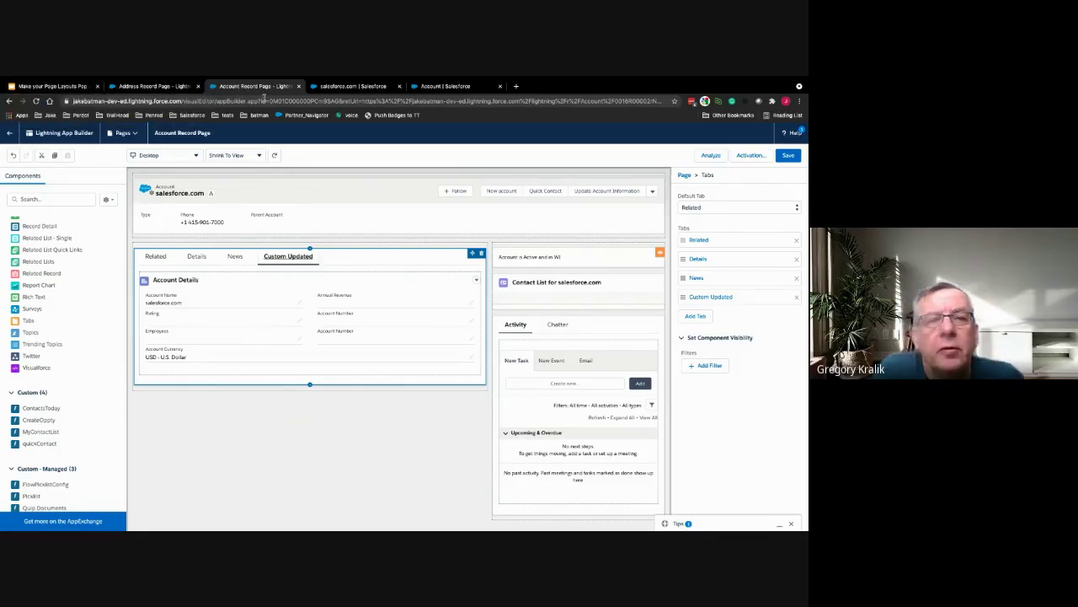
Go to the Account object's setup and open the layout editor of the Update Account Information action
left_click(429, 88)
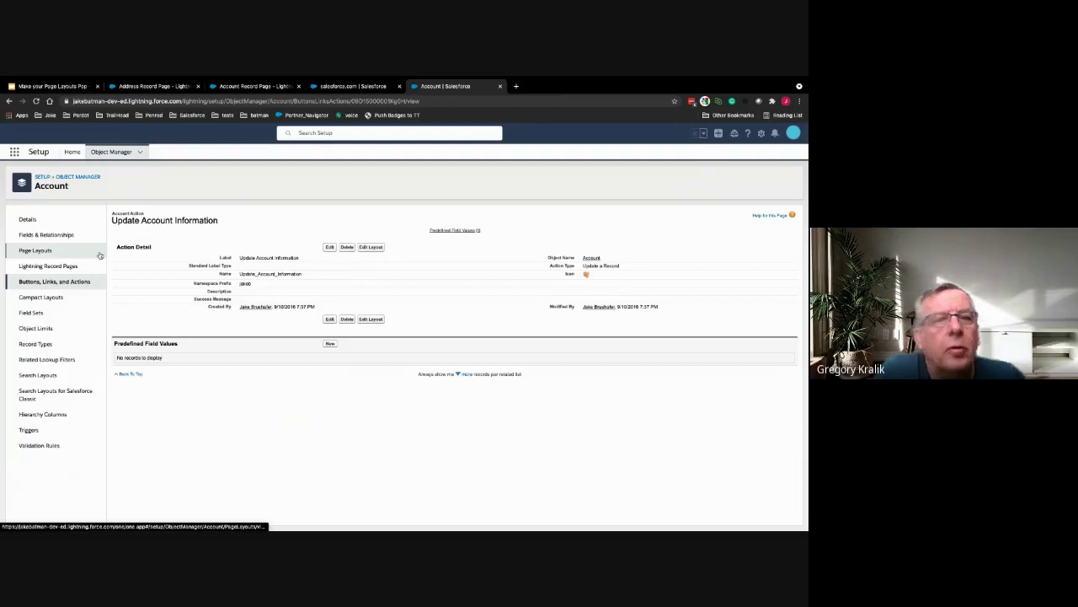
left_click(57, 282)
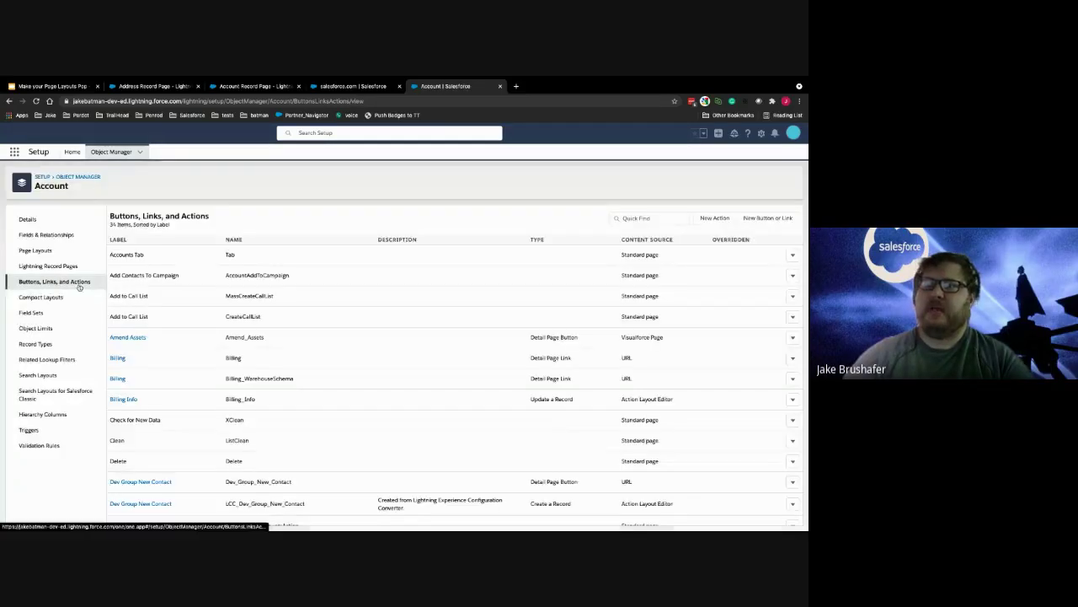
scroll(168, 327, "down", 3)
scroll(165, 332, "down", 5)
scroll(165, 331, "down", 1)
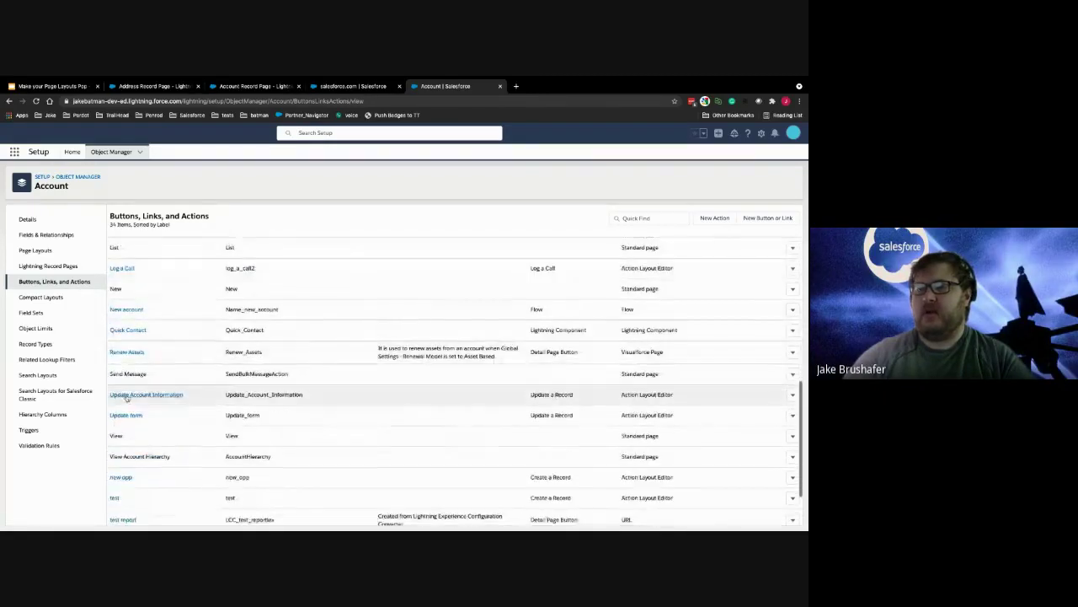
left_click(141, 395)
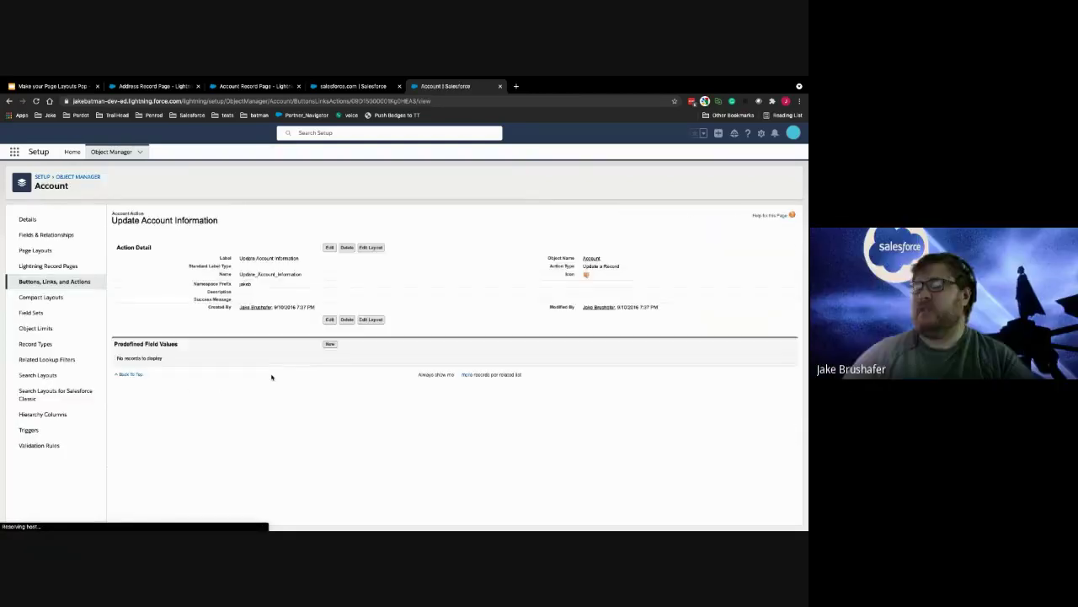
left_click(371, 319)
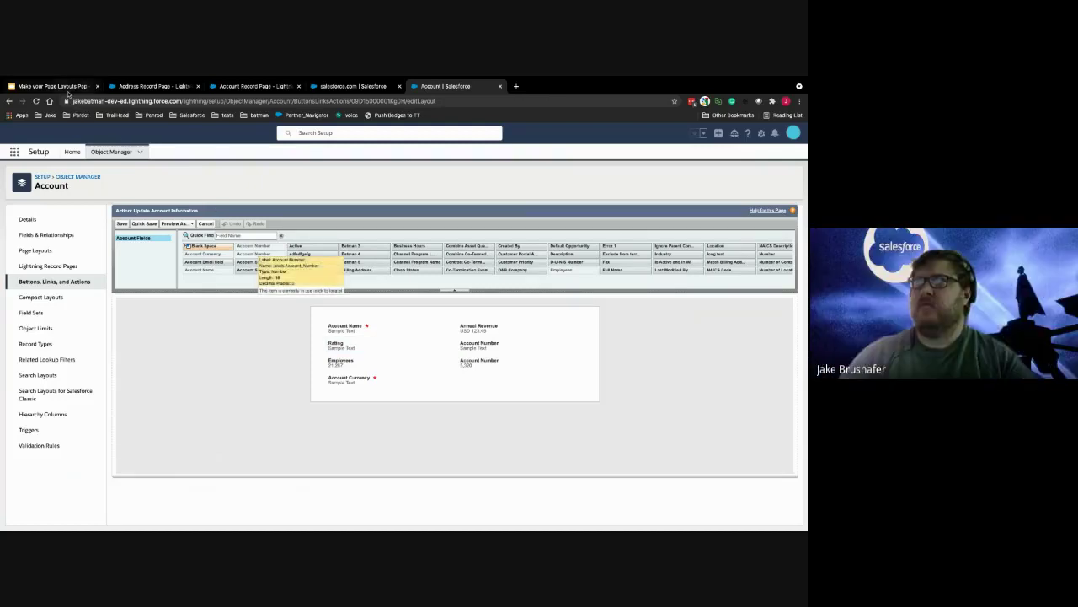
Switch to the Google Slides presentation and view the fifth slide, Screen Flows
left_click(71, 86)
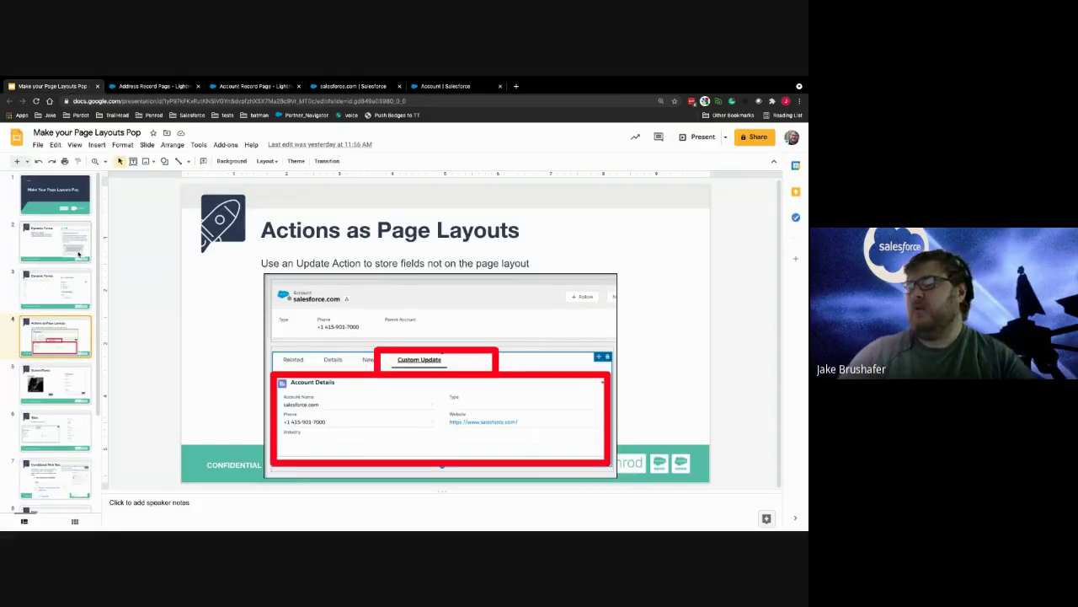
scroll(79, 253, "down", 1)
scroll(79, 252, "down", 3)
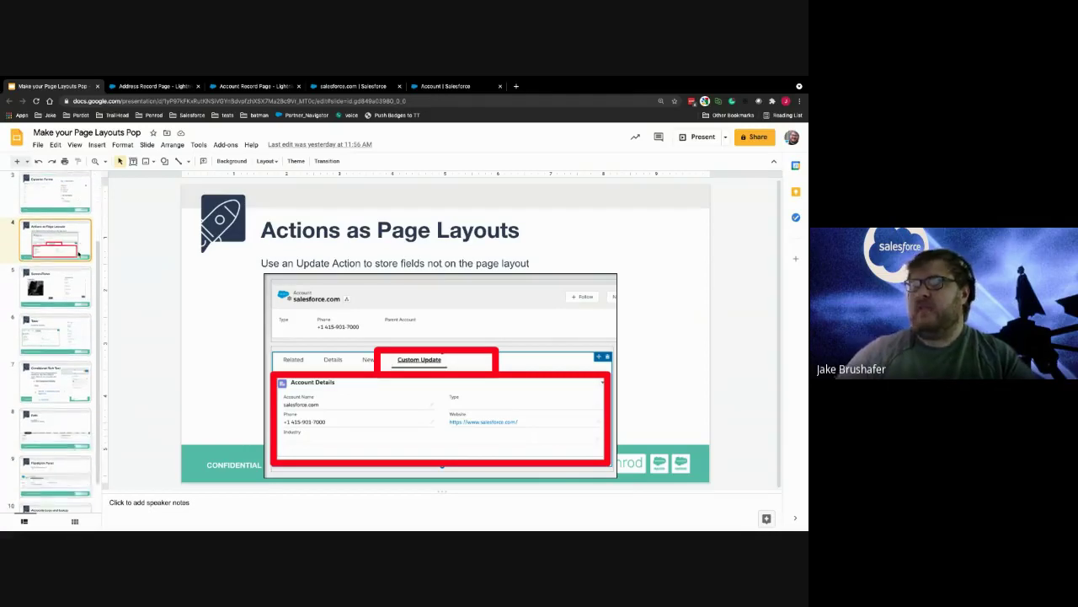
left_click(62, 273)
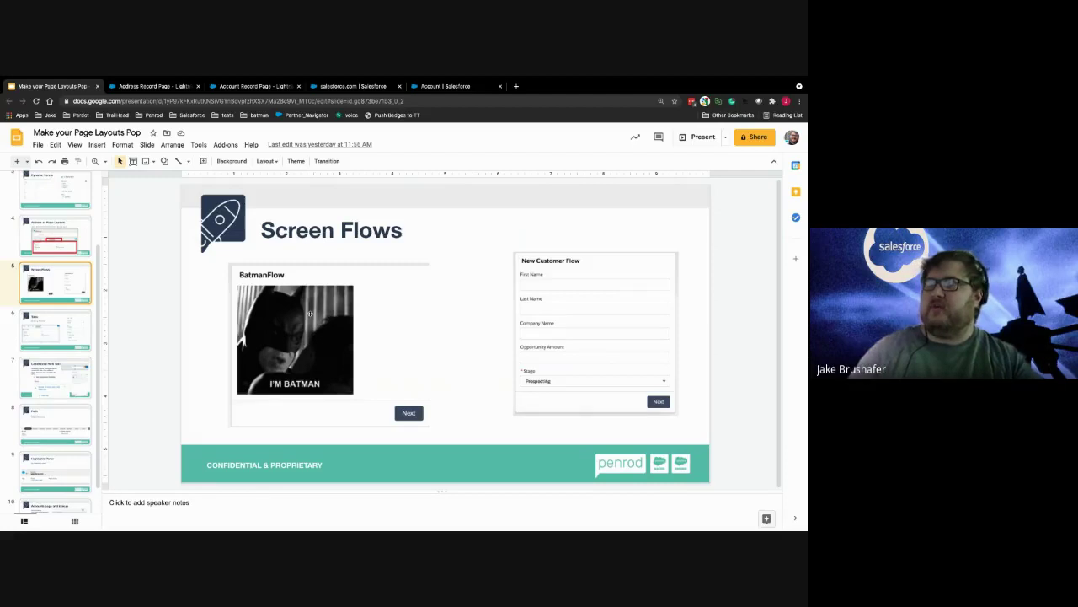
Switch back to Salesforce Setup, search the apps for "sal" and open the Sales app's home page
left_click(433, 90)
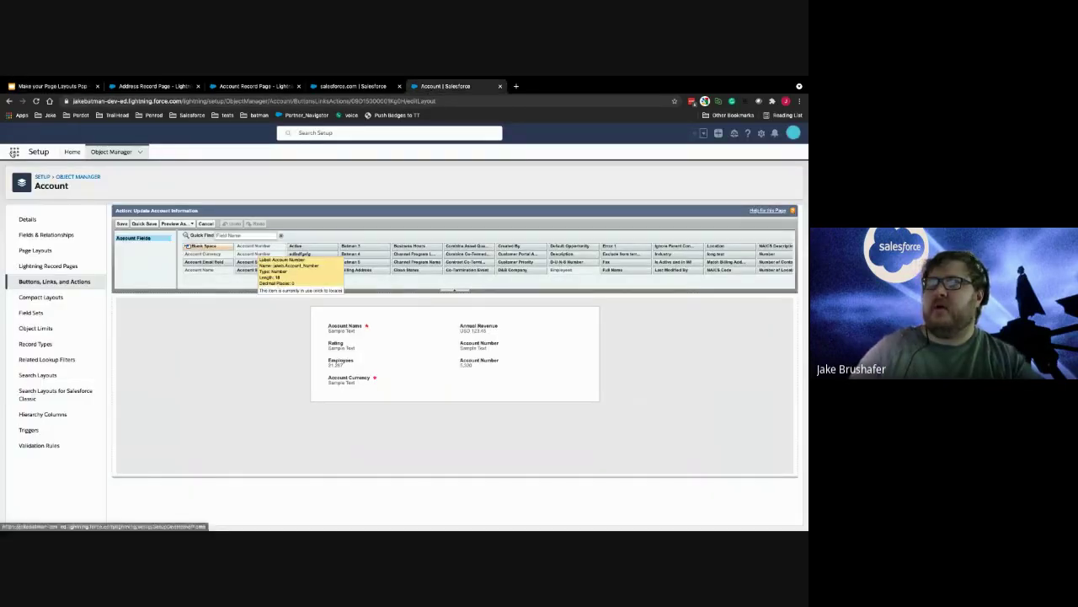
left_click(14, 152)
type("sal")
left_click(35, 220)
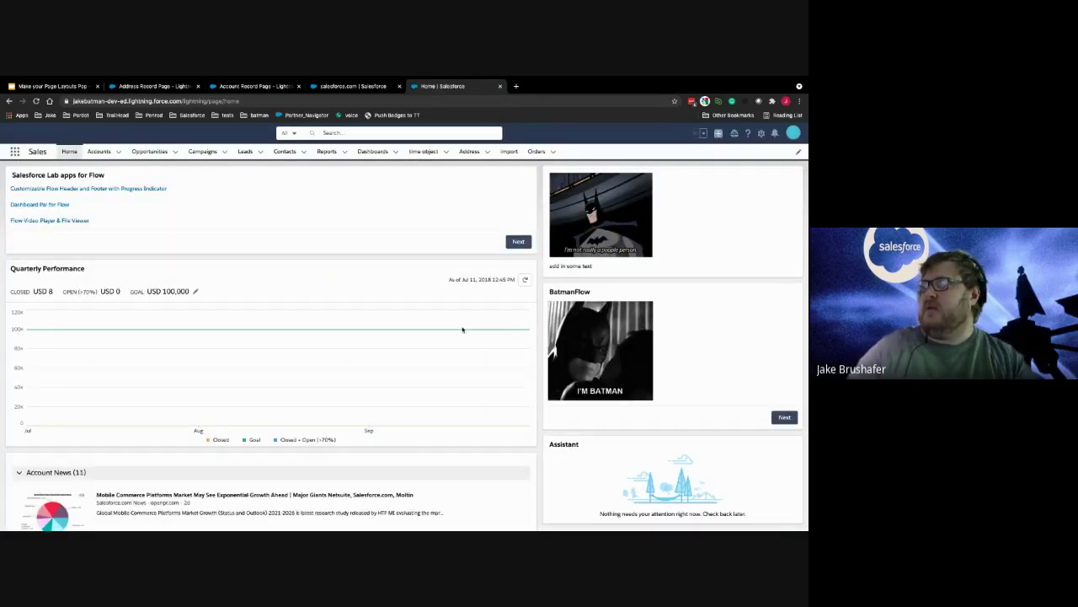
Step forward through five screens of the BatmanFlow on the home page
left_click(785, 419)
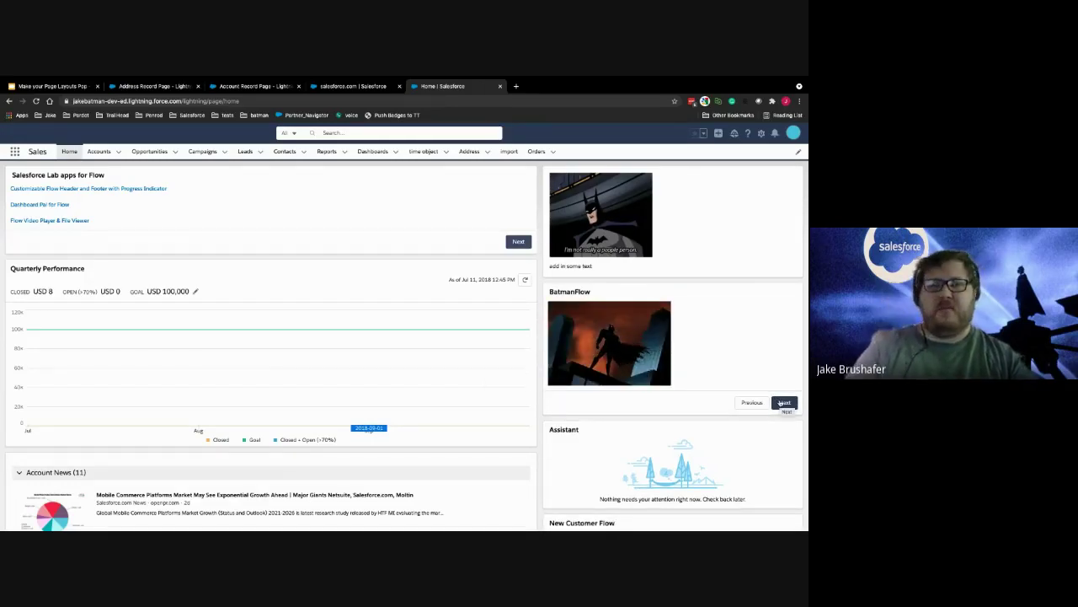
left_click(784, 402)
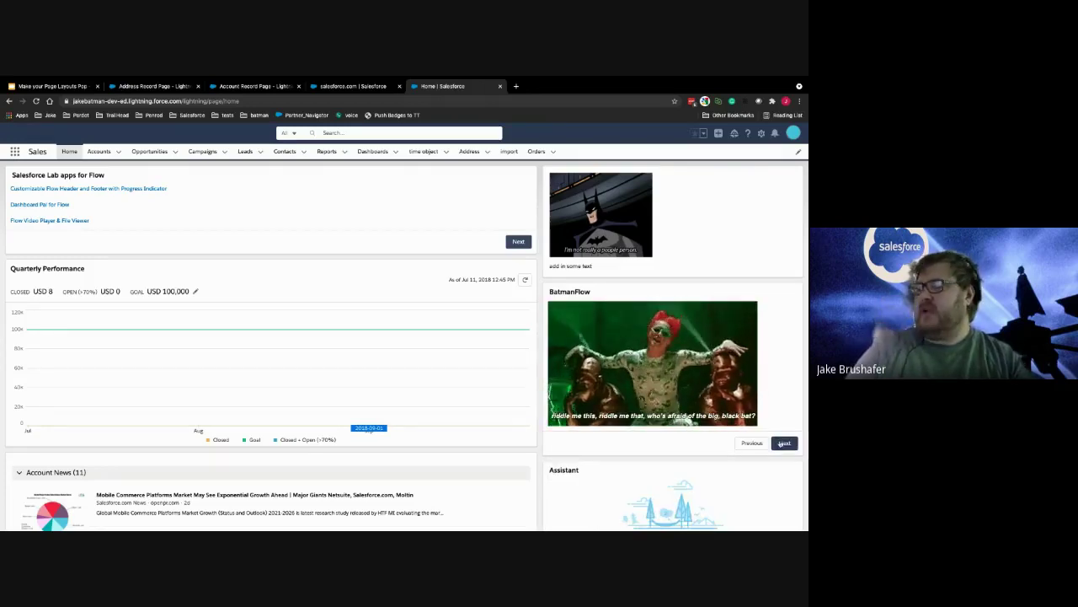
left_click(781, 443)
left_click(785, 403)
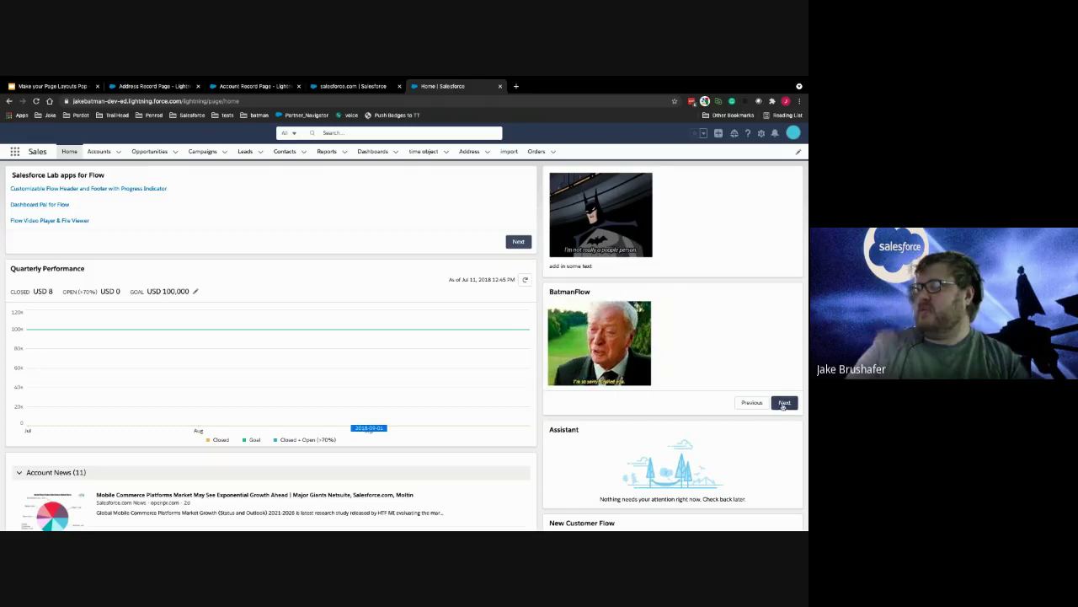
left_click(784, 402)
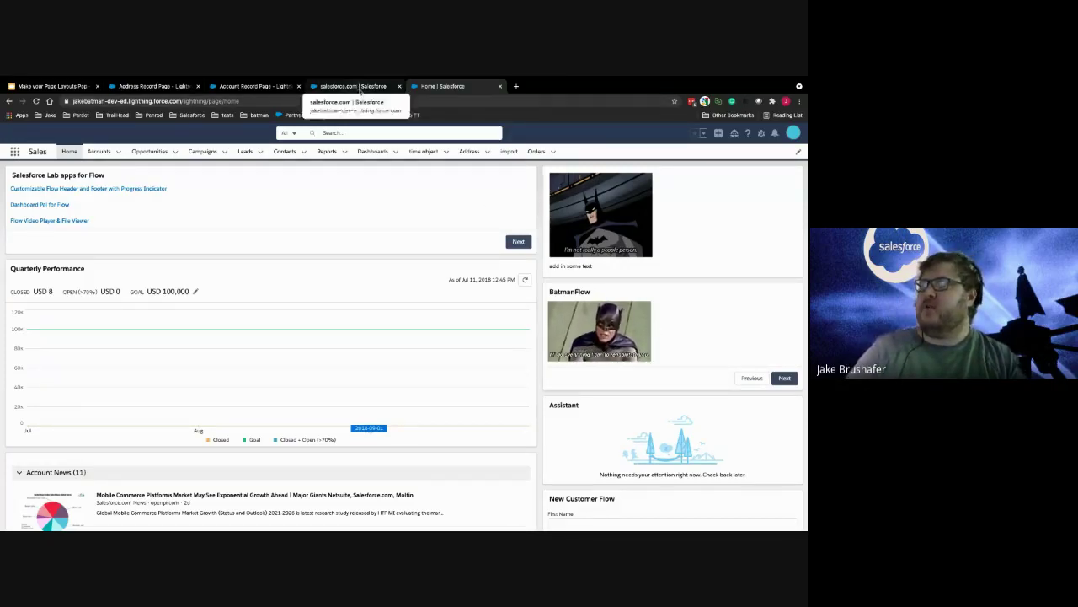
Submit the New Customer Flow with the customer's first and last name, company Ursa Major Solar and opportunity amount 12, and open the new opportunity
scroll(590, 341, "down", 3)
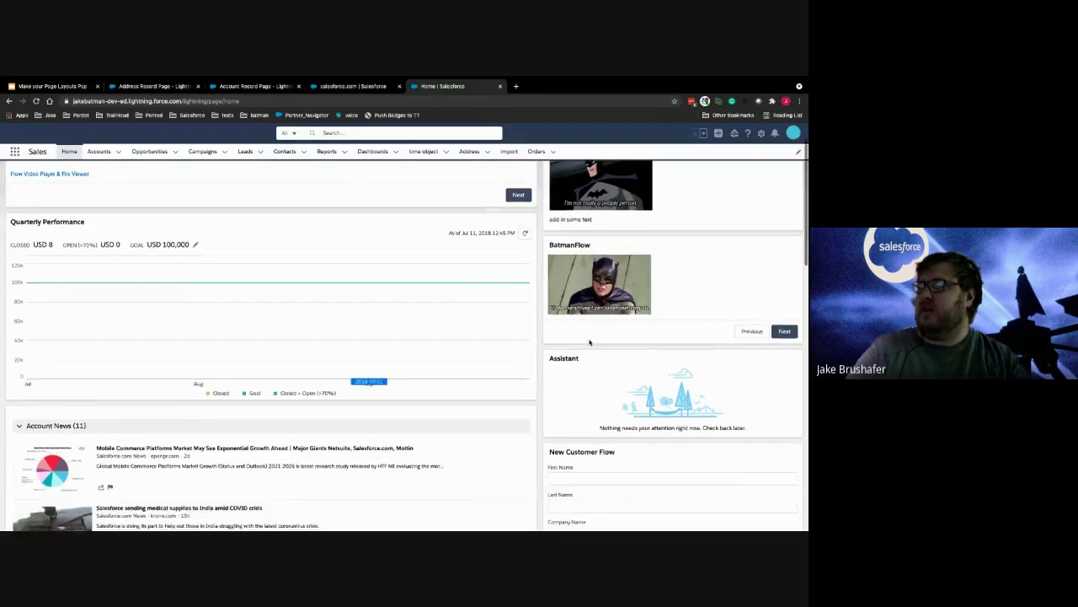
scroll(590, 341, "down", 2)
left_click(564, 310)
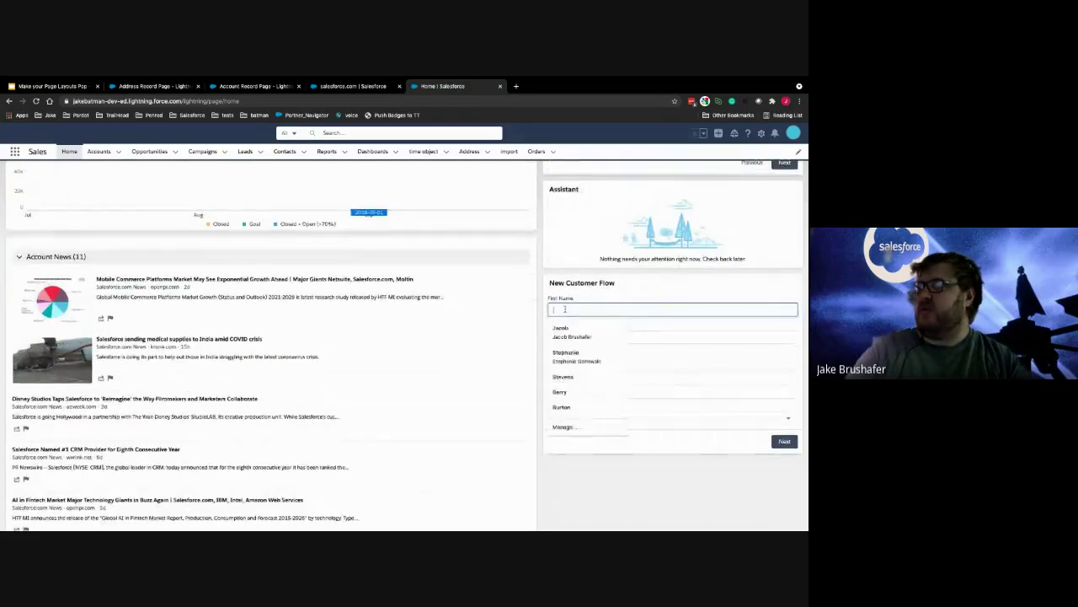
left_click(563, 332)
left_click(586, 366)
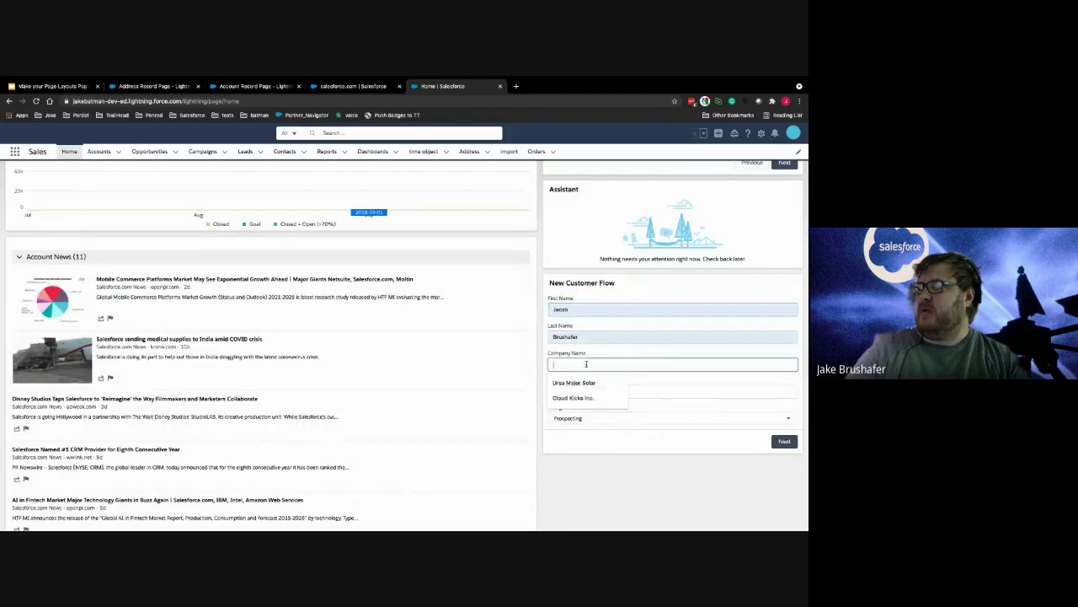
left_click(578, 384)
left_click(582, 391)
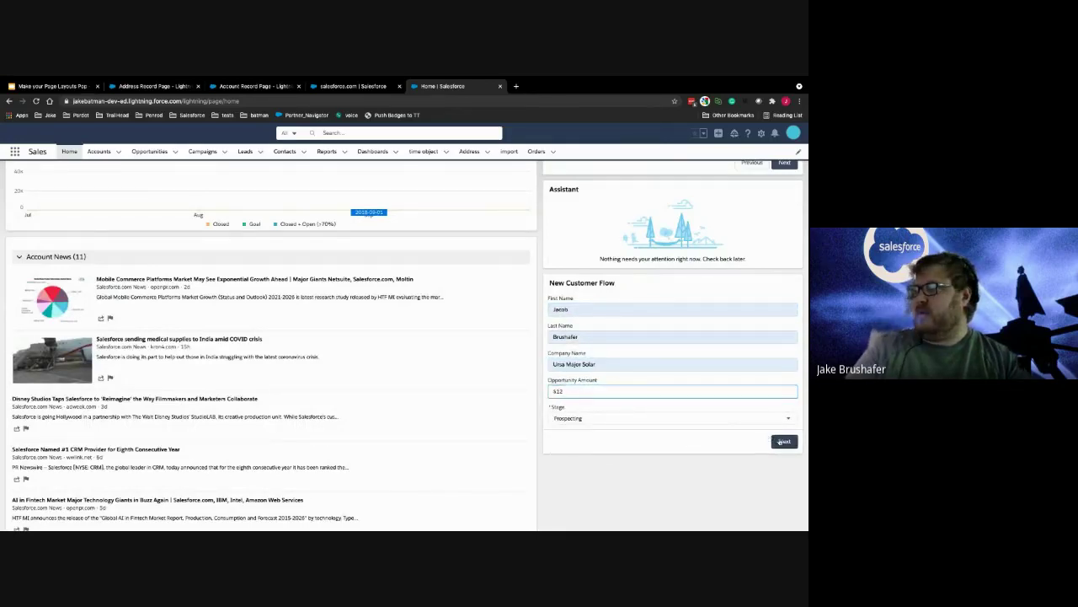
left_click(781, 440)
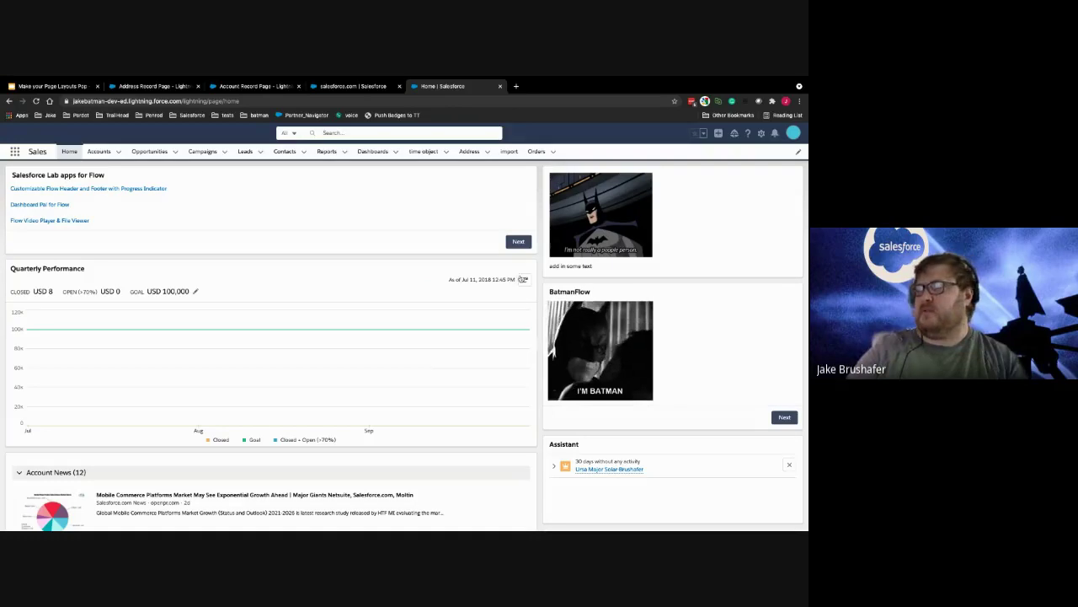
left_click(597, 470)
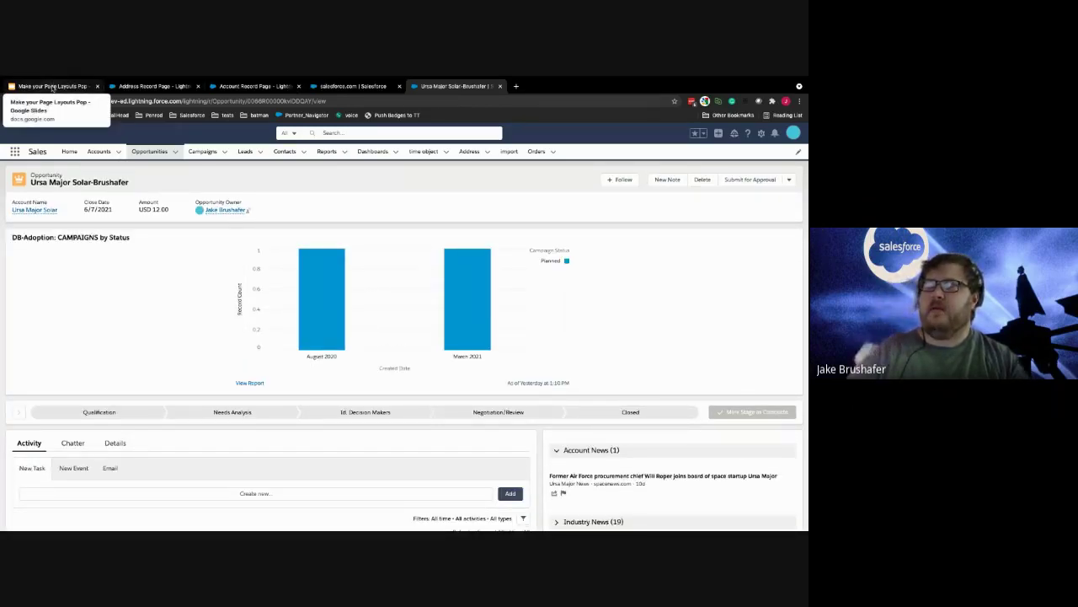
Switch to the Google Slides presentation, view the Tabs slide, and return to the Account Record Page in Lightning App Builder
left_click(52, 88)
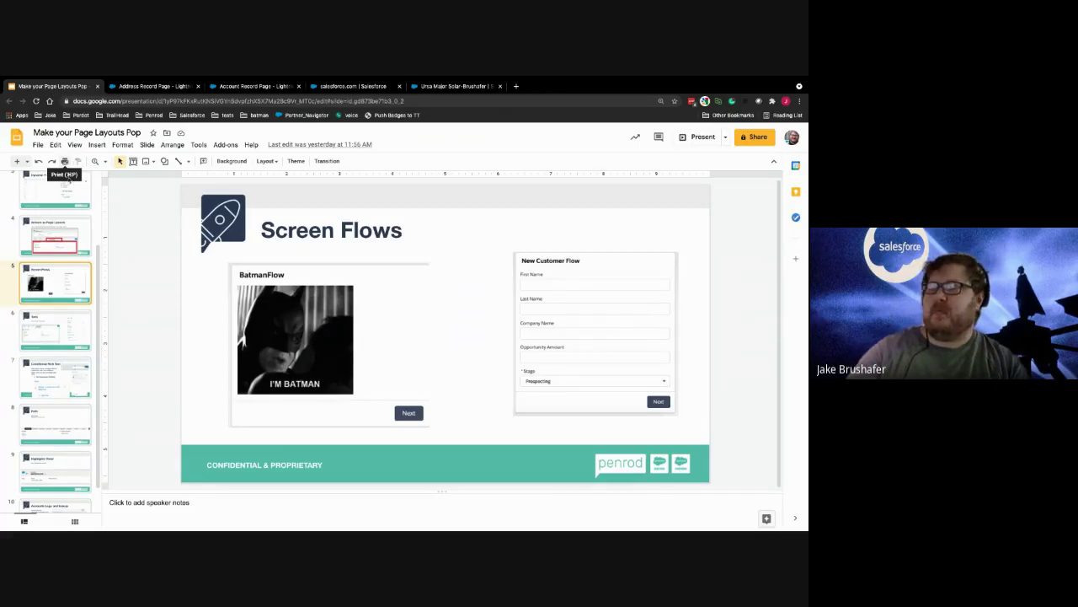
left_click(66, 323)
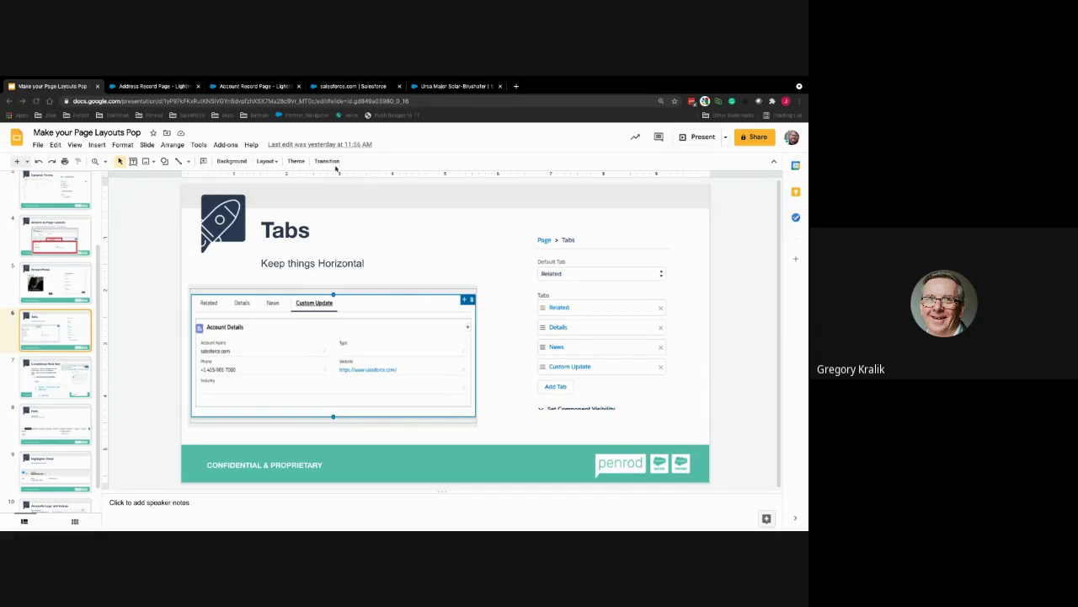
left_click(263, 86)
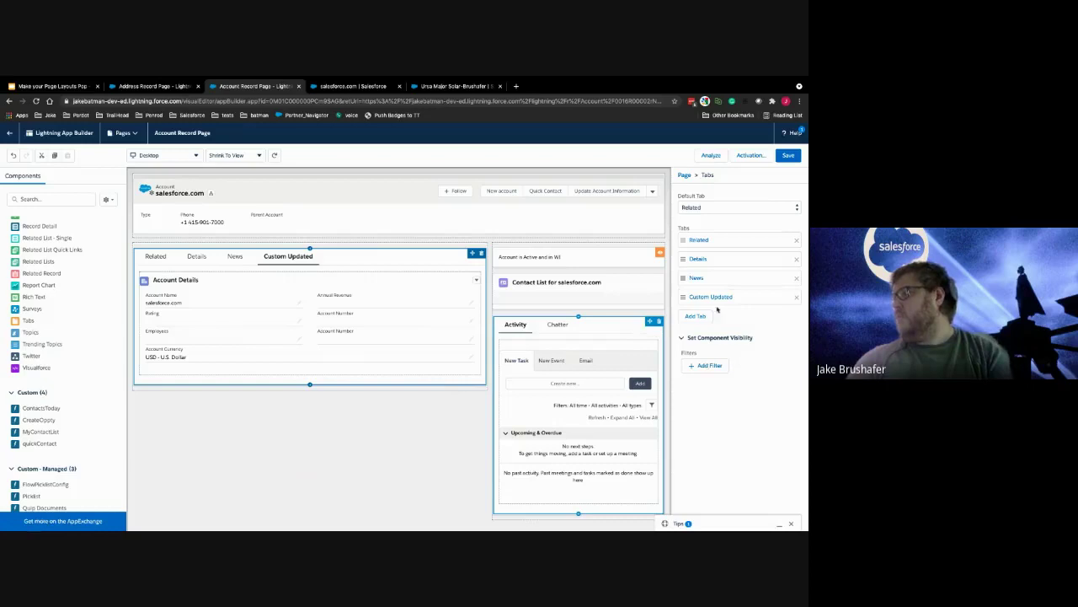
Start a component visibility filter on the Account Details component using the Record Field filter type
left_click(708, 365)
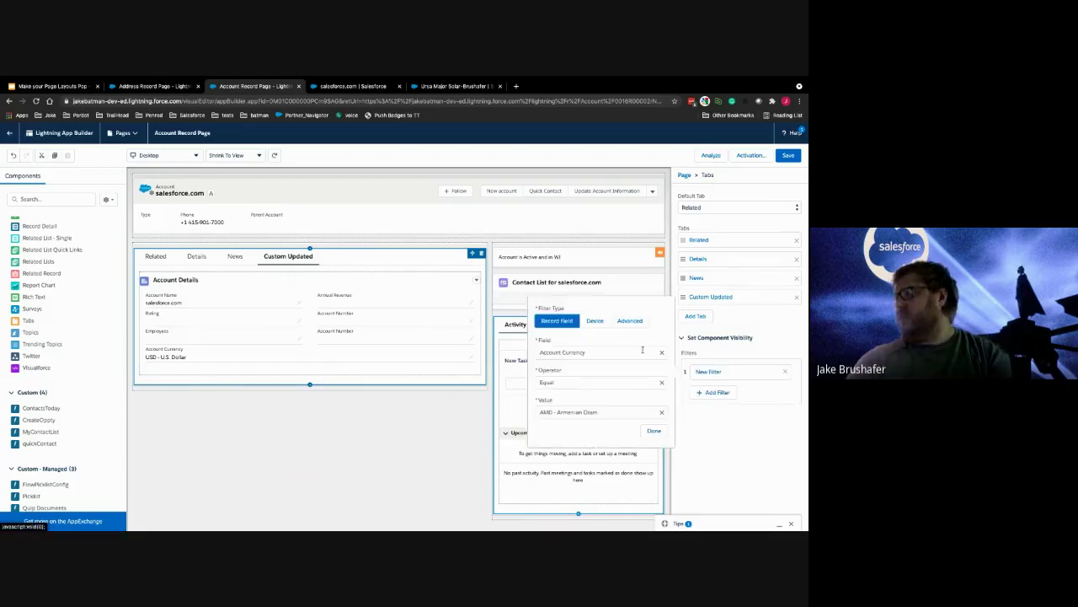
left_click(394, 301)
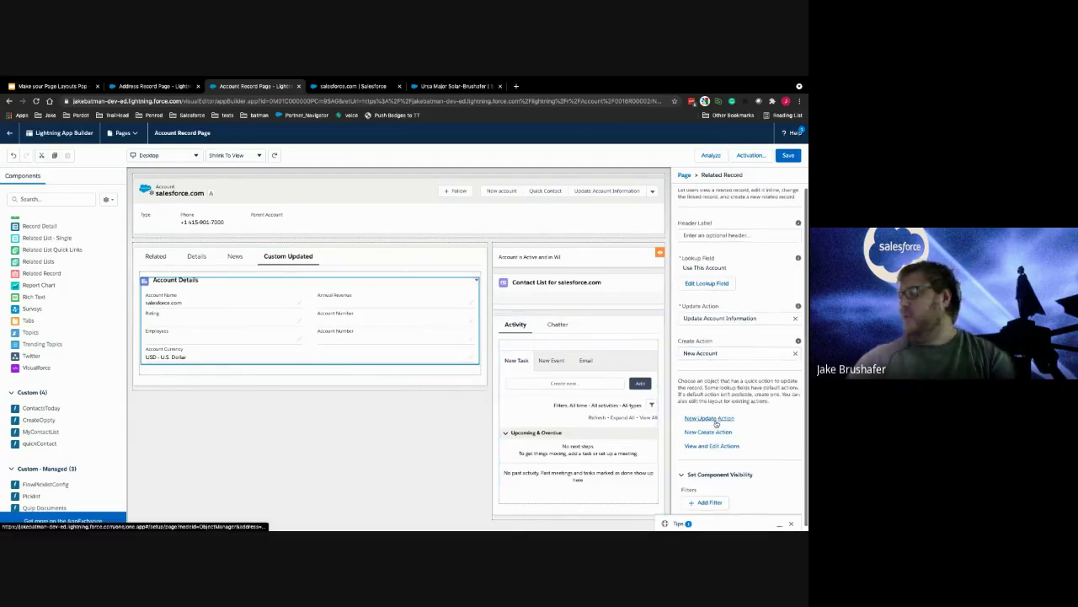
left_click(706, 503)
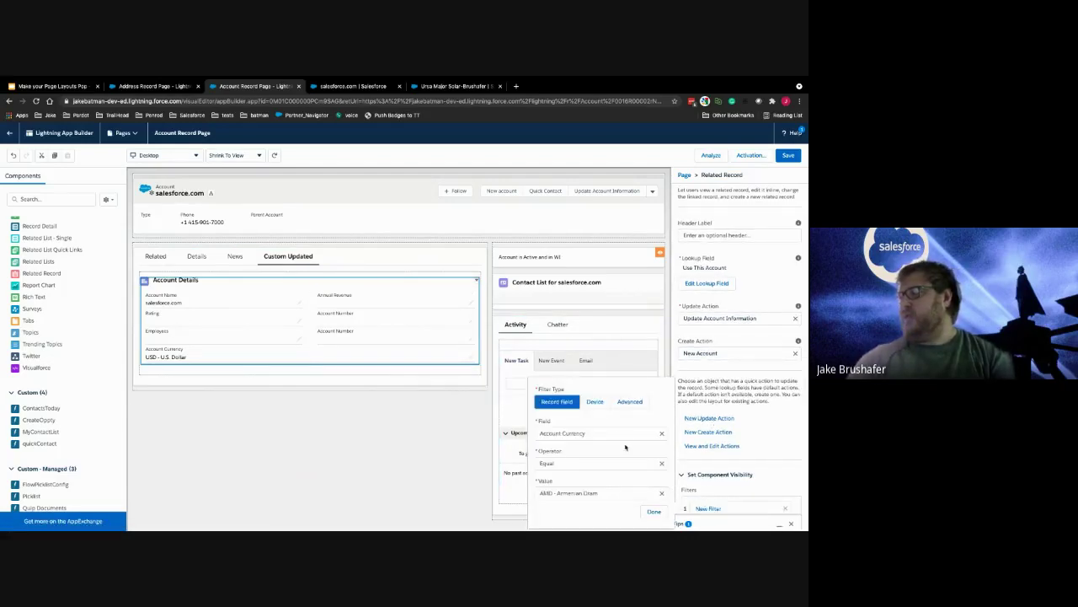
left_click(560, 410)
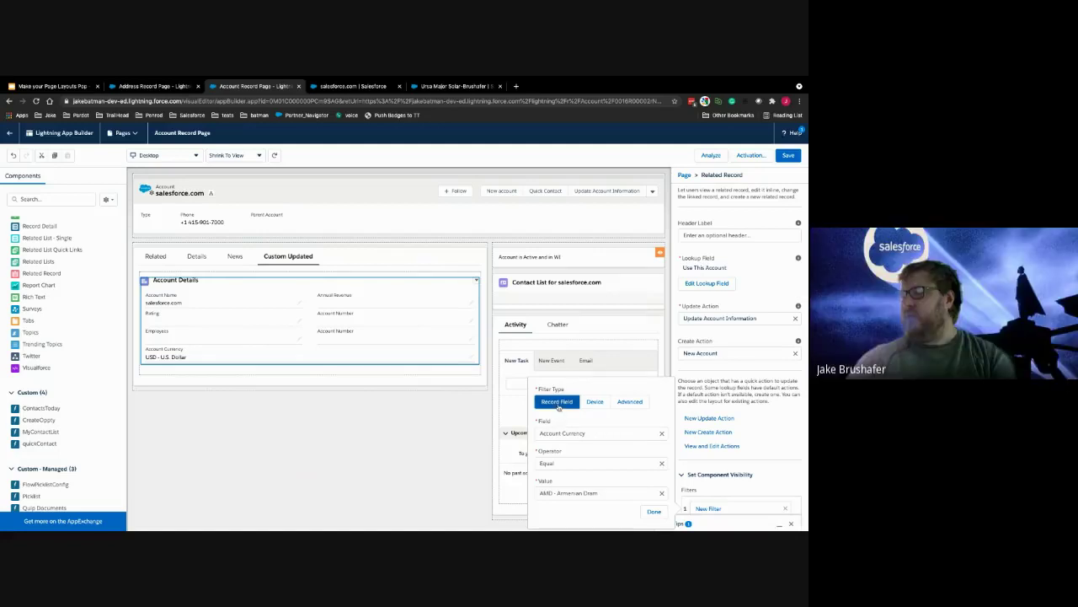
Browse the User > Profile fields for an advanced visibility filter, filtering the field list by "pro", and cancel the field selection
left_click(628, 403)
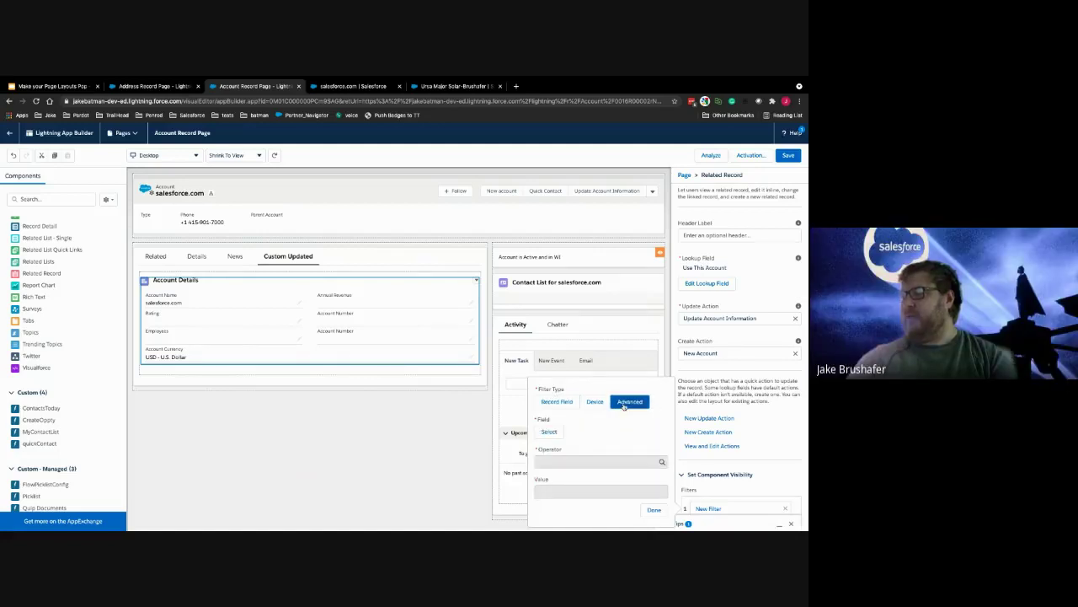
left_click(550, 432)
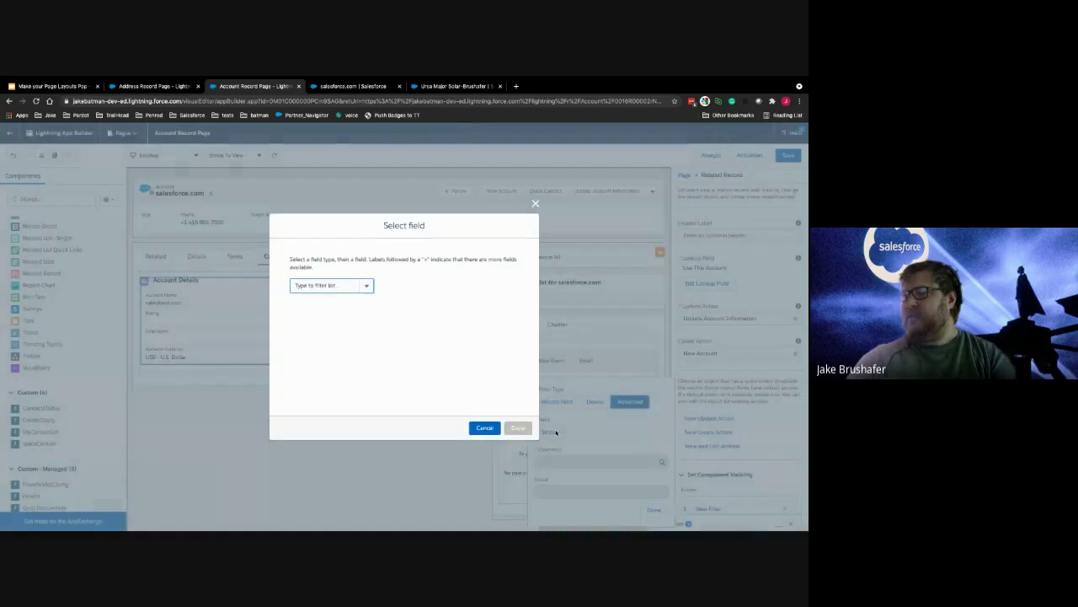
left_click(340, 285)
left_click(323, 312)
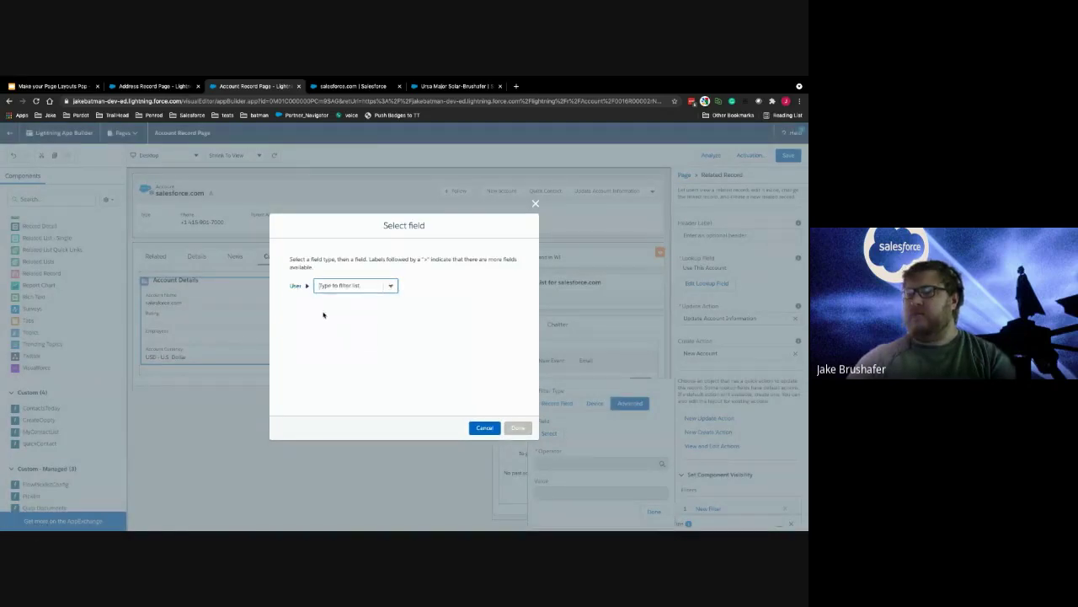
left_click(364, 285)
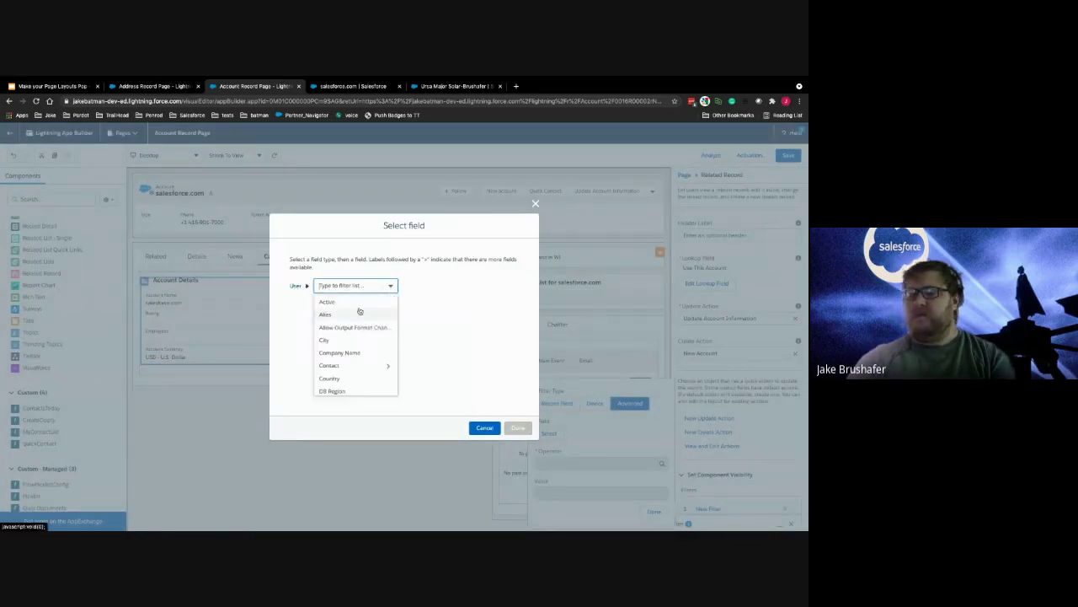
type("pro")
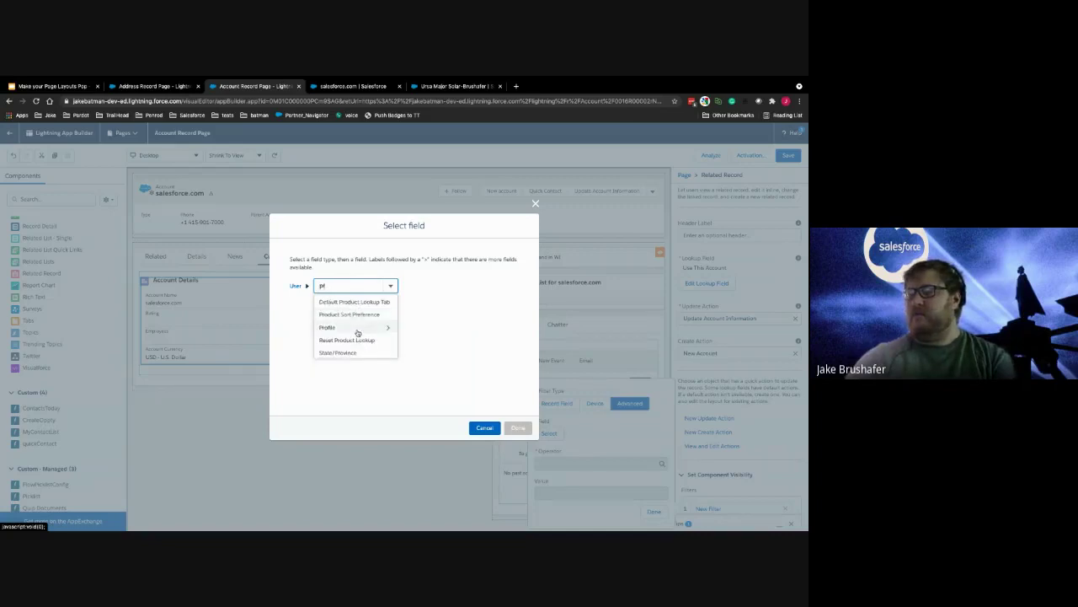
left_click(358, 328)
left_click(393, 286)
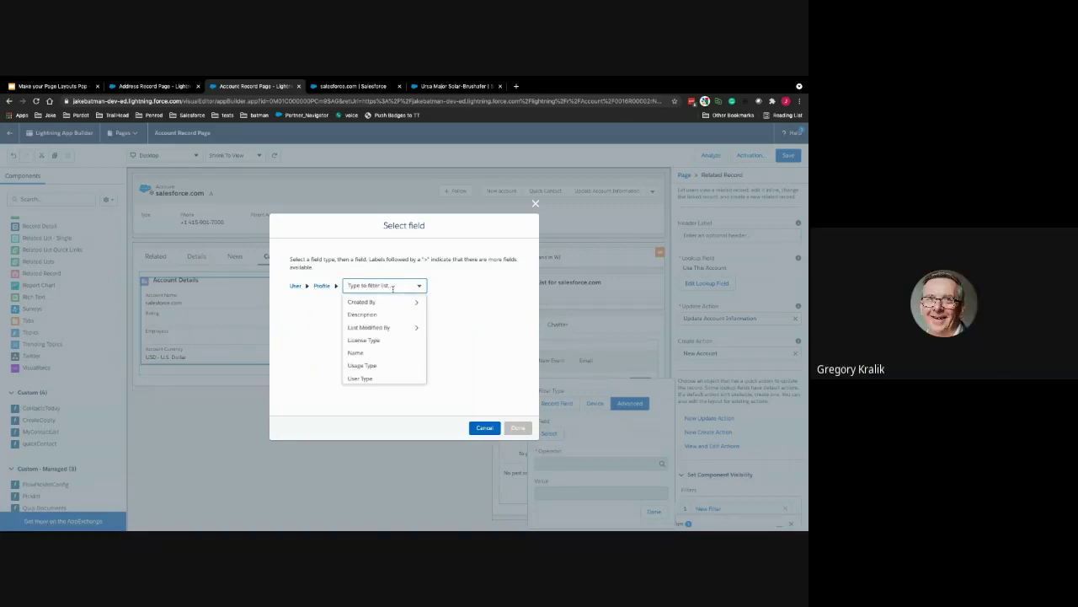
left_click(454, 354)
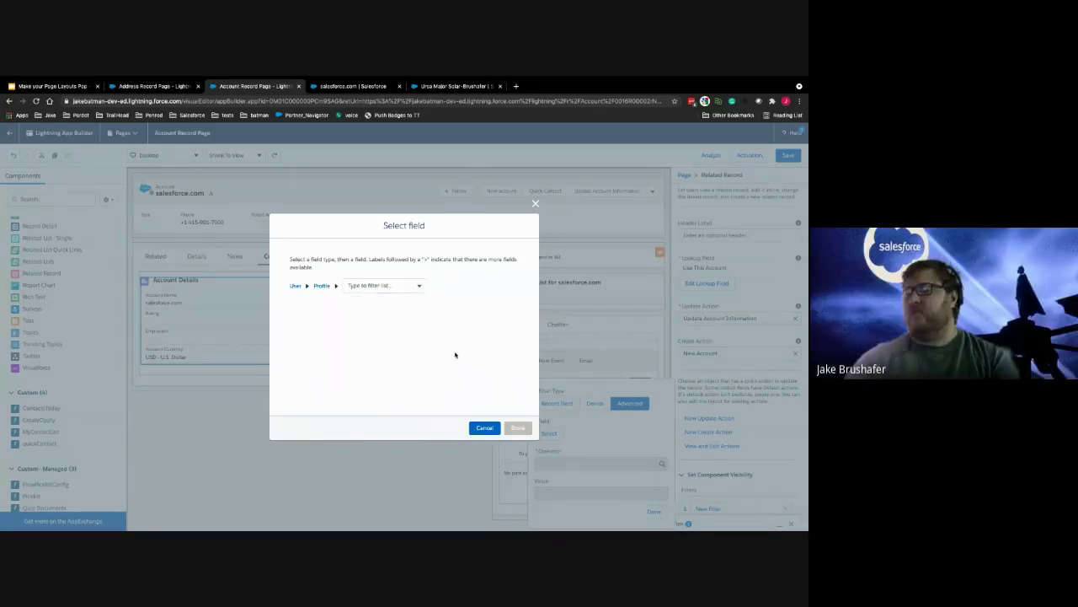
left_click(484, 427)
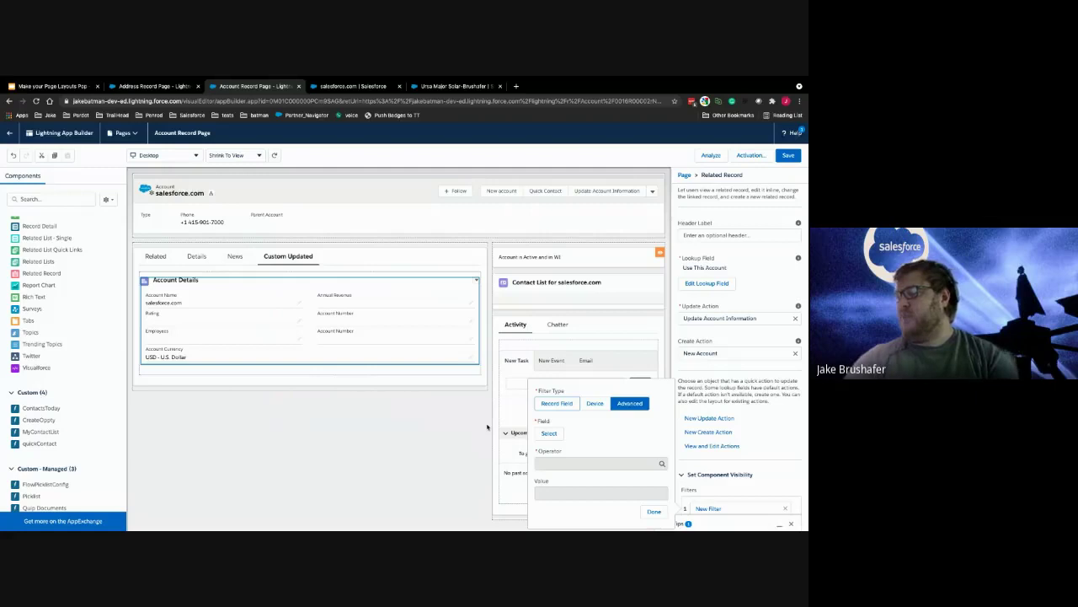
Examine the operator and value options of a Device visibility filter based on Form Factor
left_click(595, 404)
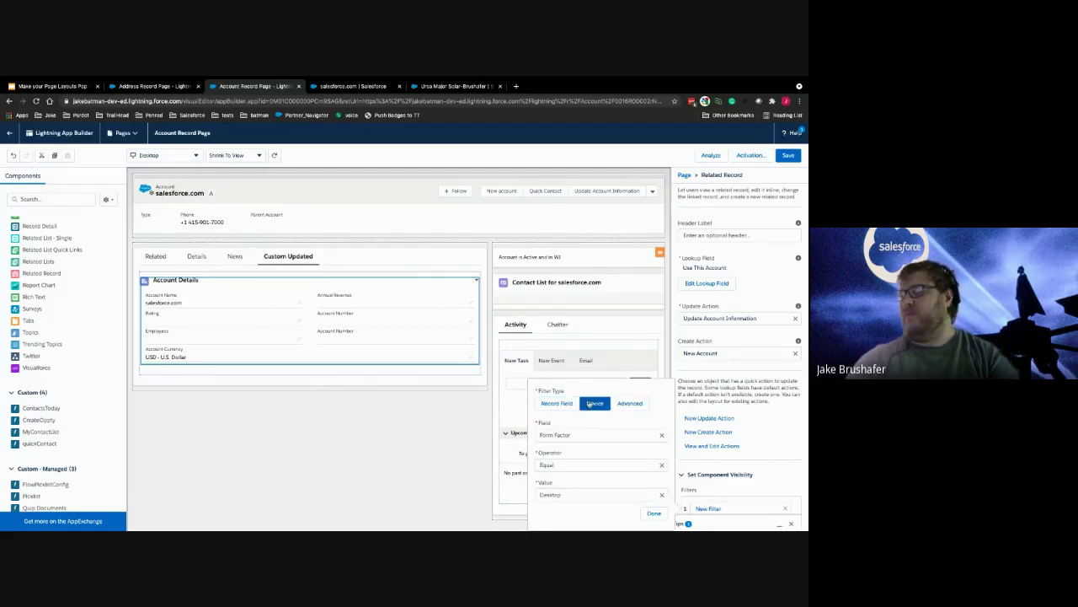
left_click(580, 430)
left_click(584, 419)
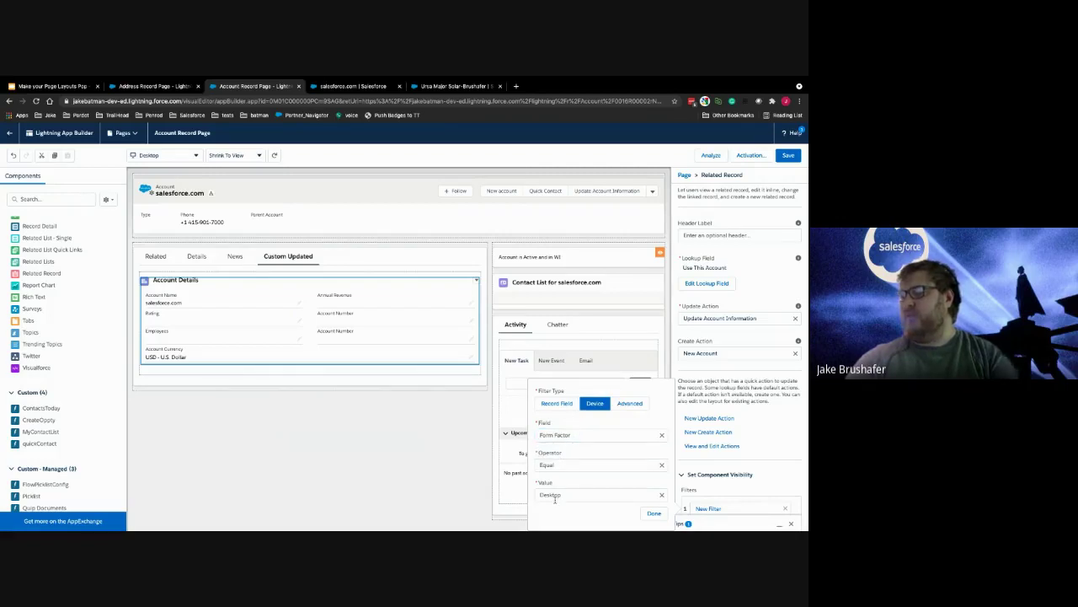
left_click(560, 465)
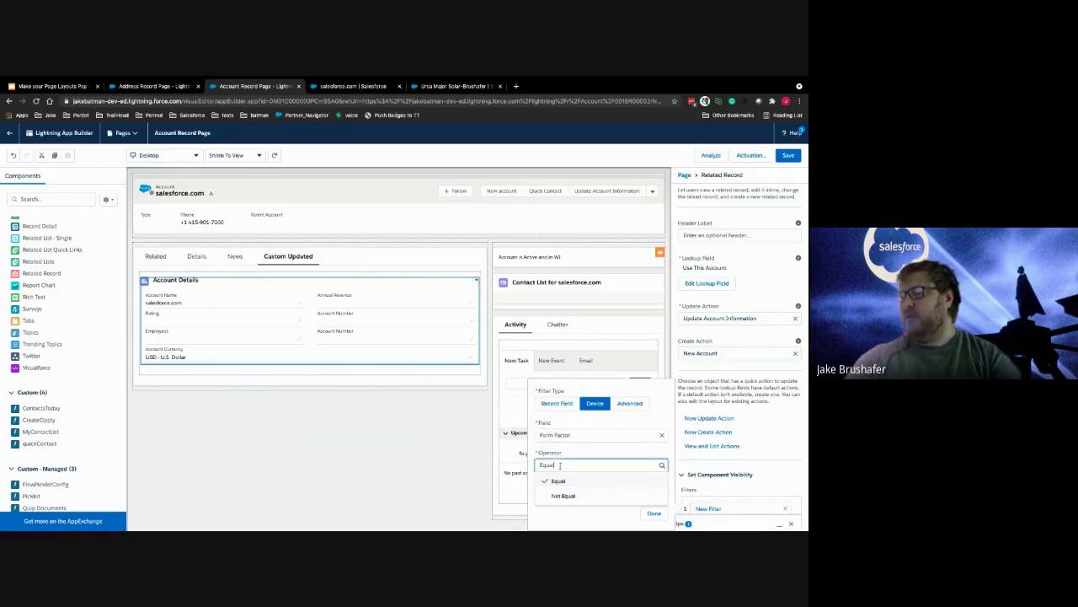
left_click(532, 492)
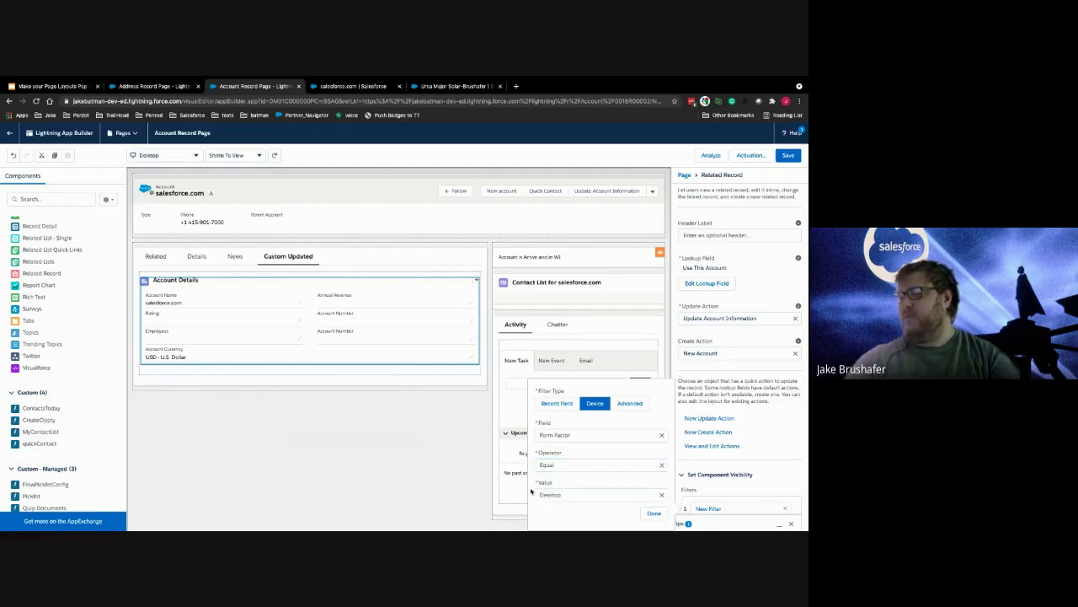
left_click(610, 493)
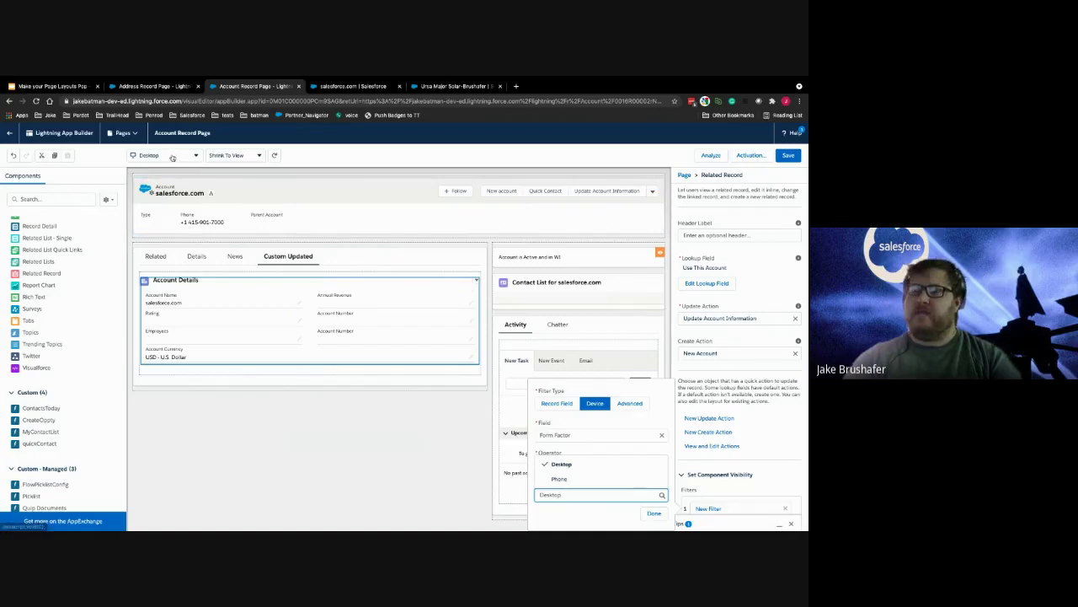
Preview the Custom Updated tab in the Phone view, and leave the page builder without saving
left_click(172, 158)
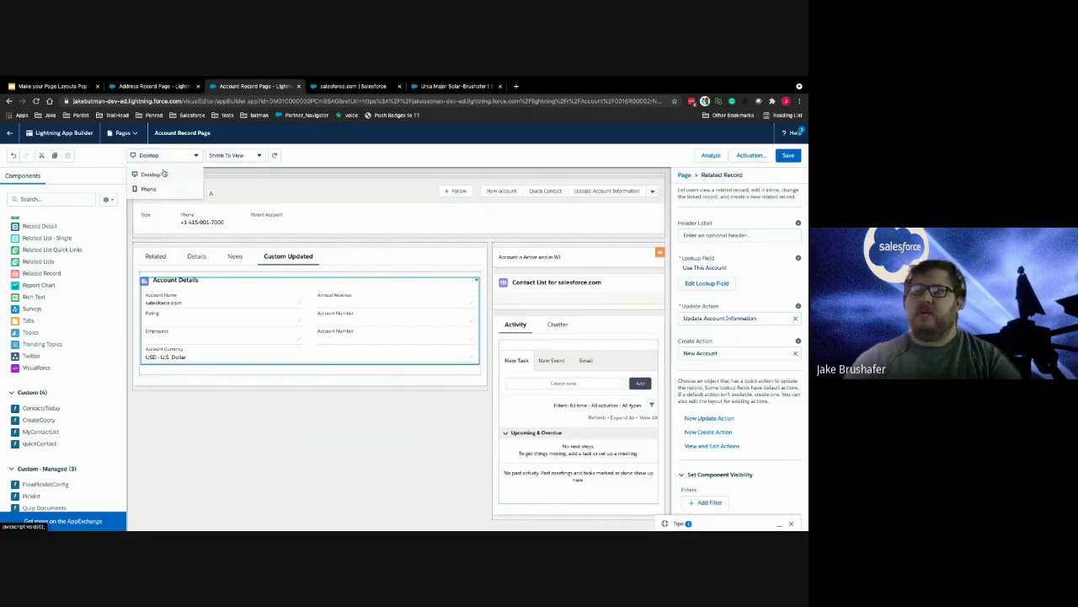
left_click(149, 189)
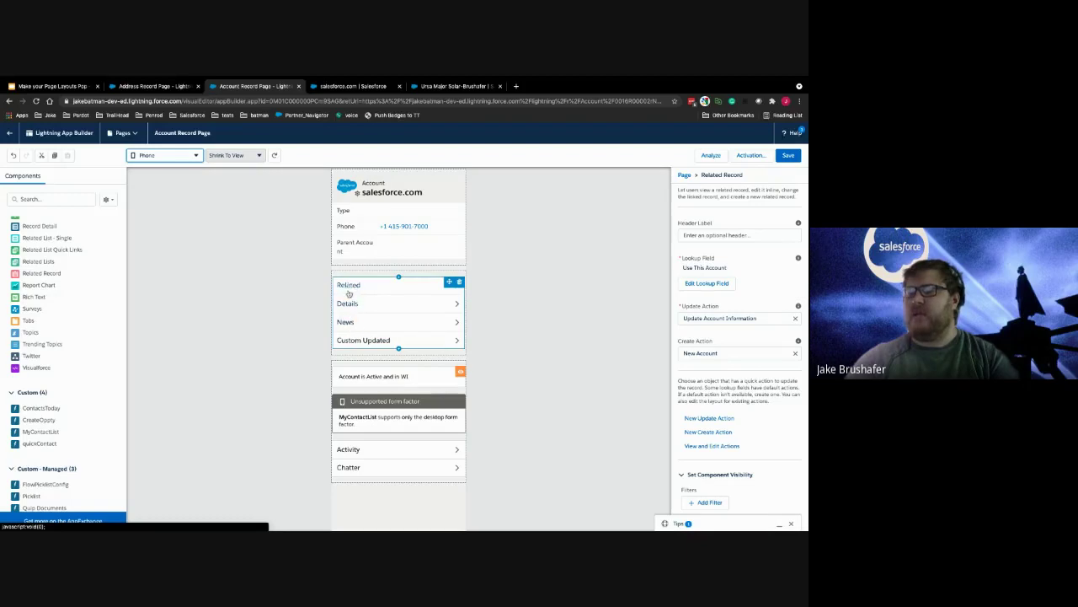
left_click(347, 341)
left_click(347, 341)
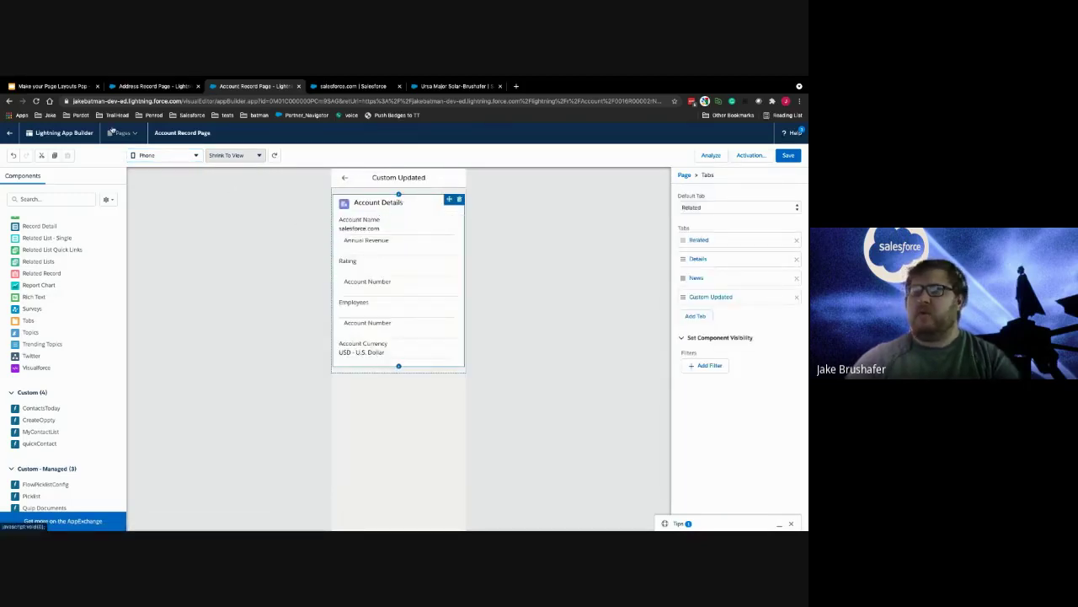
left_click(10, 132)
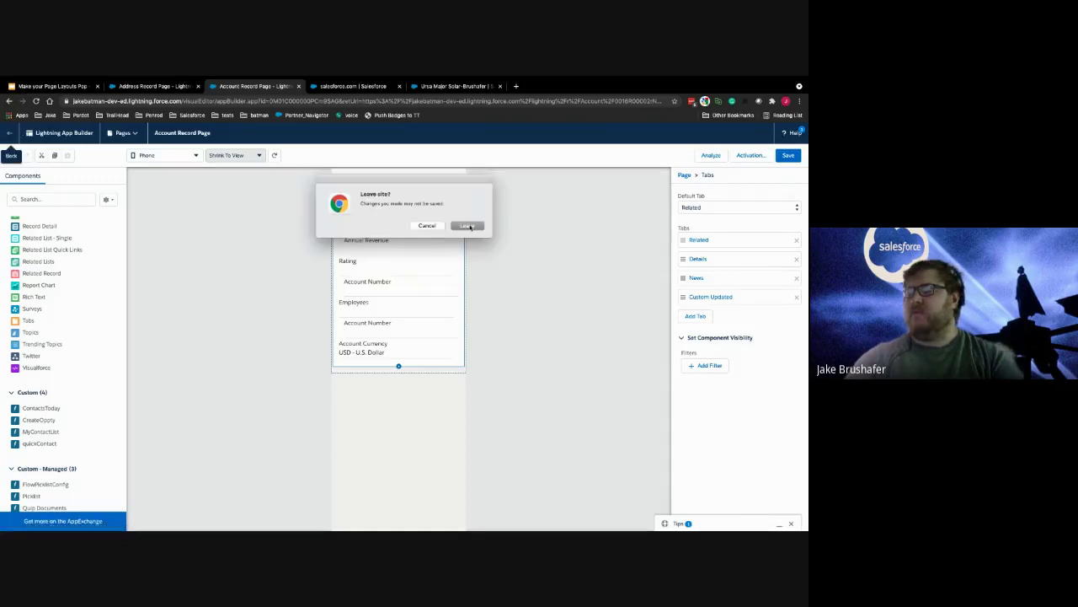
left_click(467, 226)
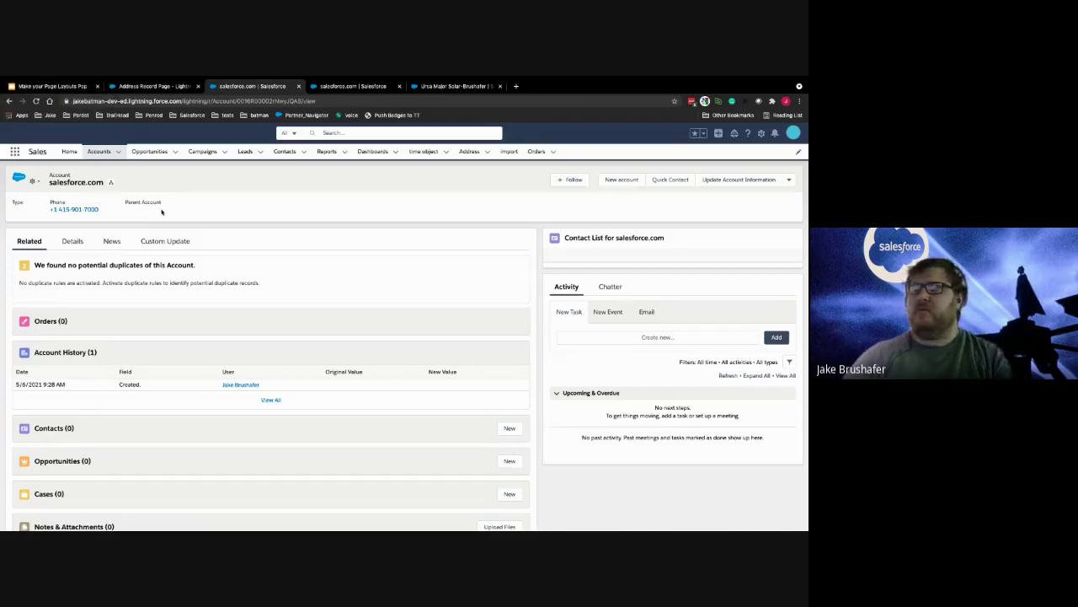
Switch to the Google Slides presentation and view the slides from Conditional Rich Text through Accounts Logo and lookup
left_click(59, 87)
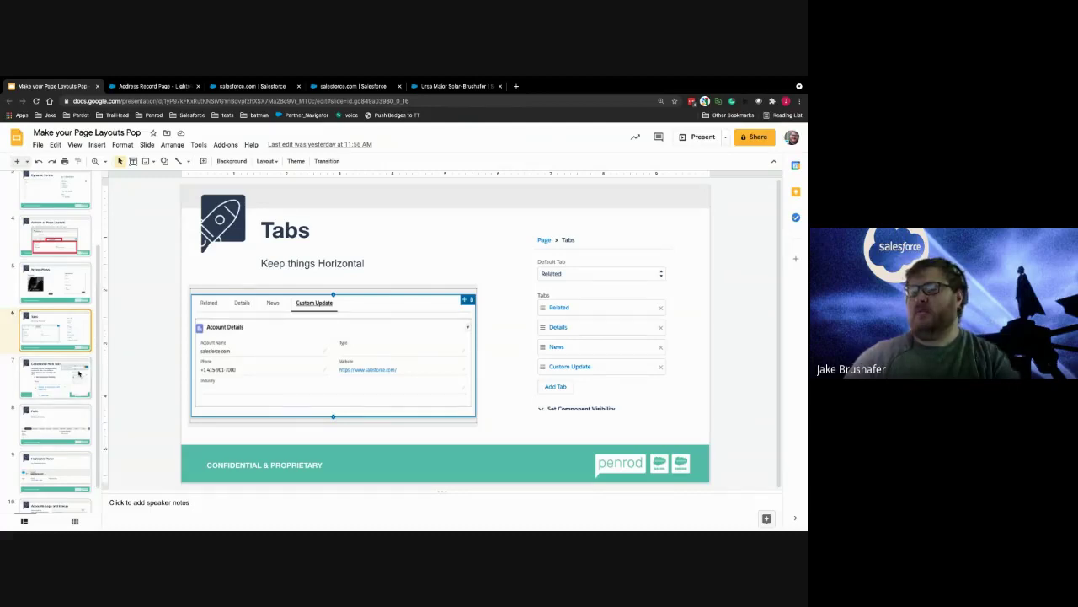
left_click(79, 373)
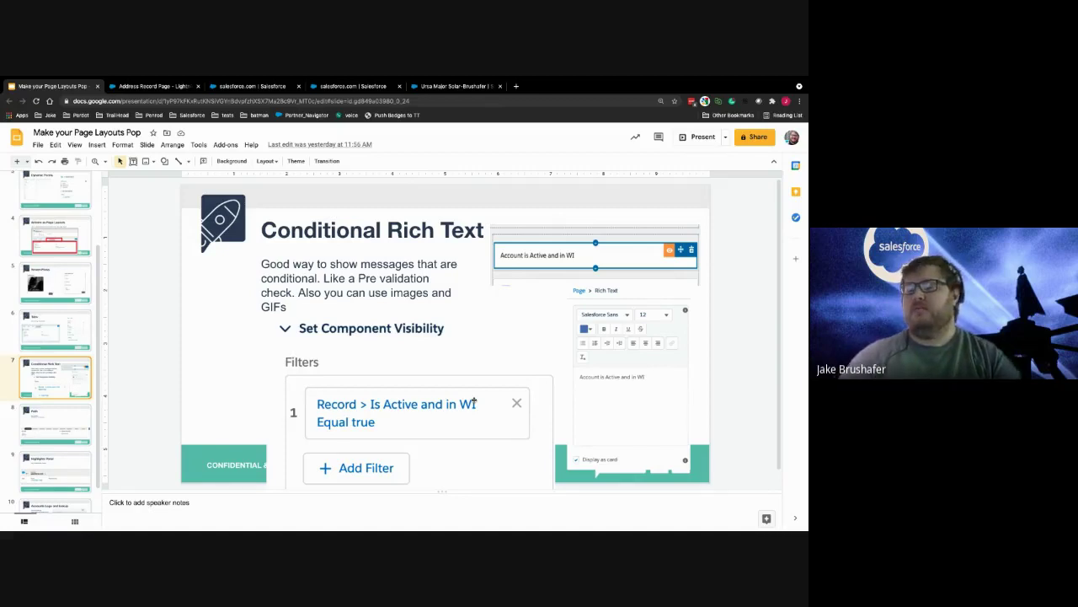
scroll(88, 340, "down", 1)
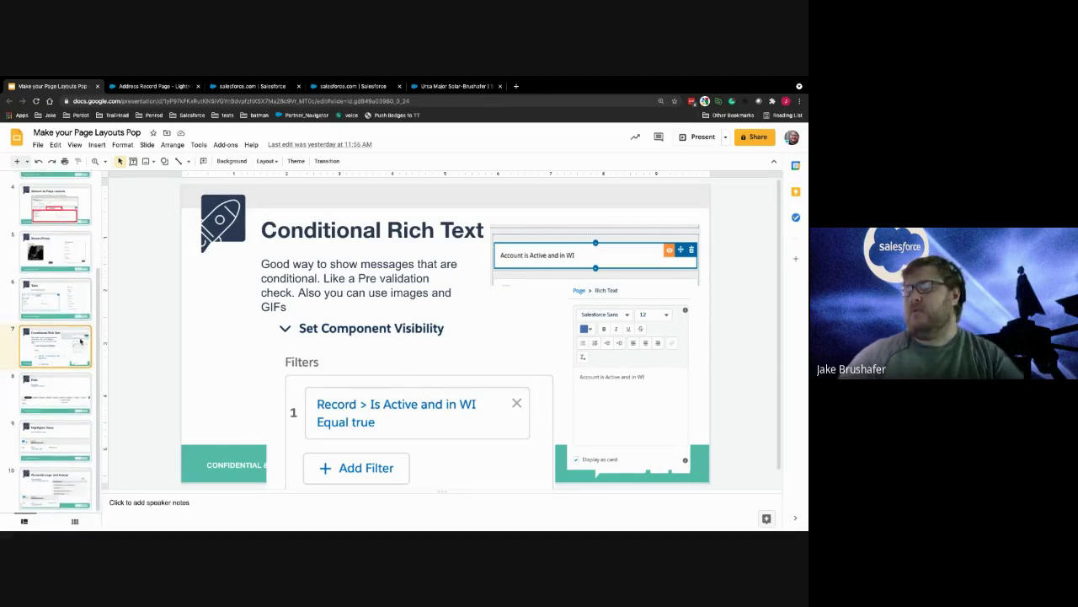
left_click(61, 387)
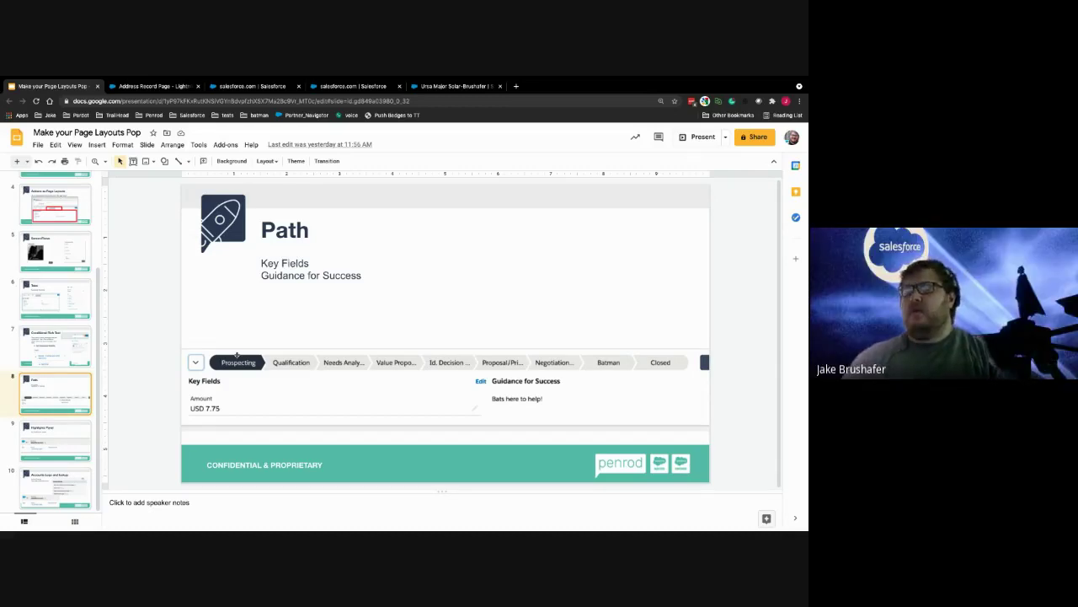
left_click(60, 429)
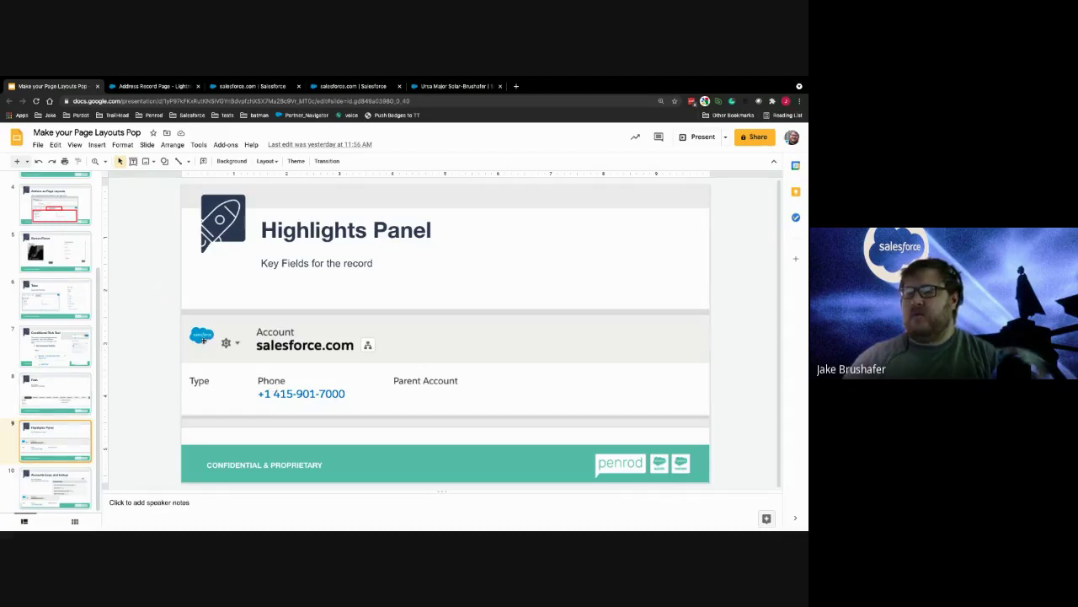
key("Down")
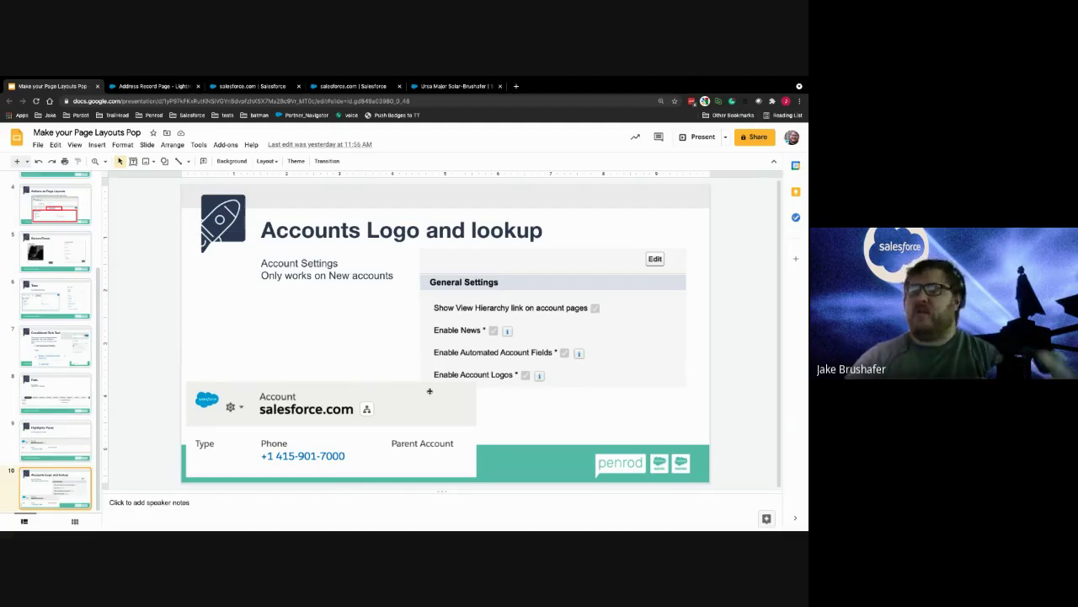
Switch to the Salesforce Sales app and start a new account with the test record type
left_click(459, 86)
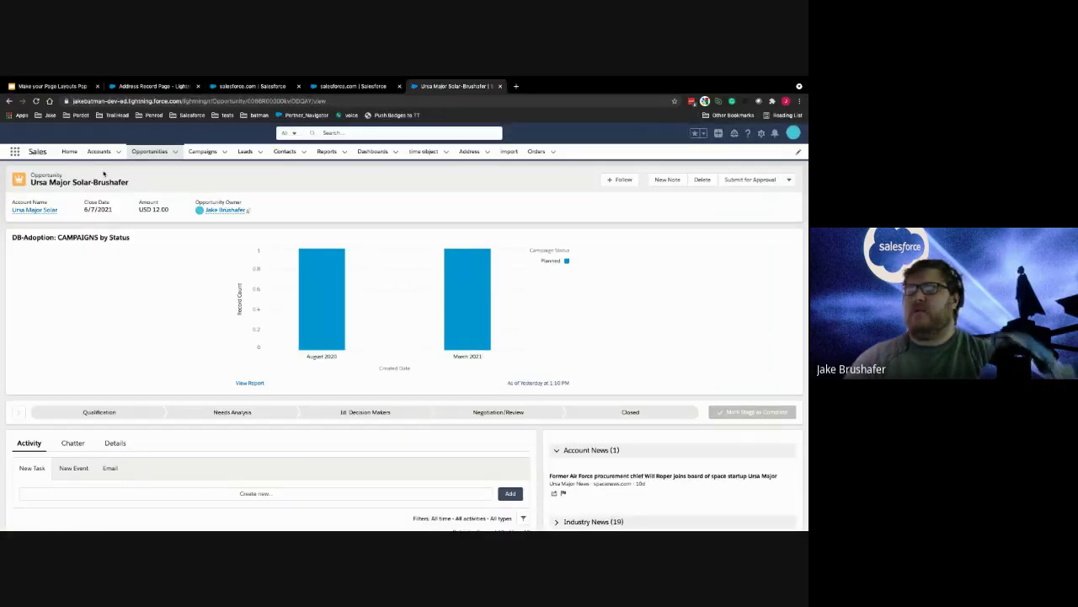
left_click(99, 150)
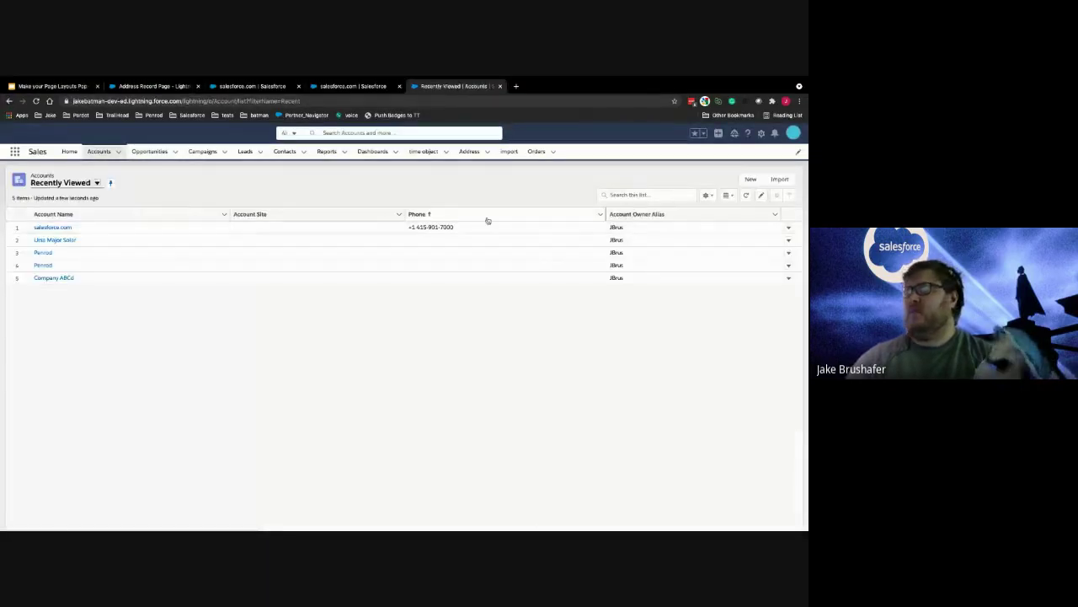
left_click(751, 178)
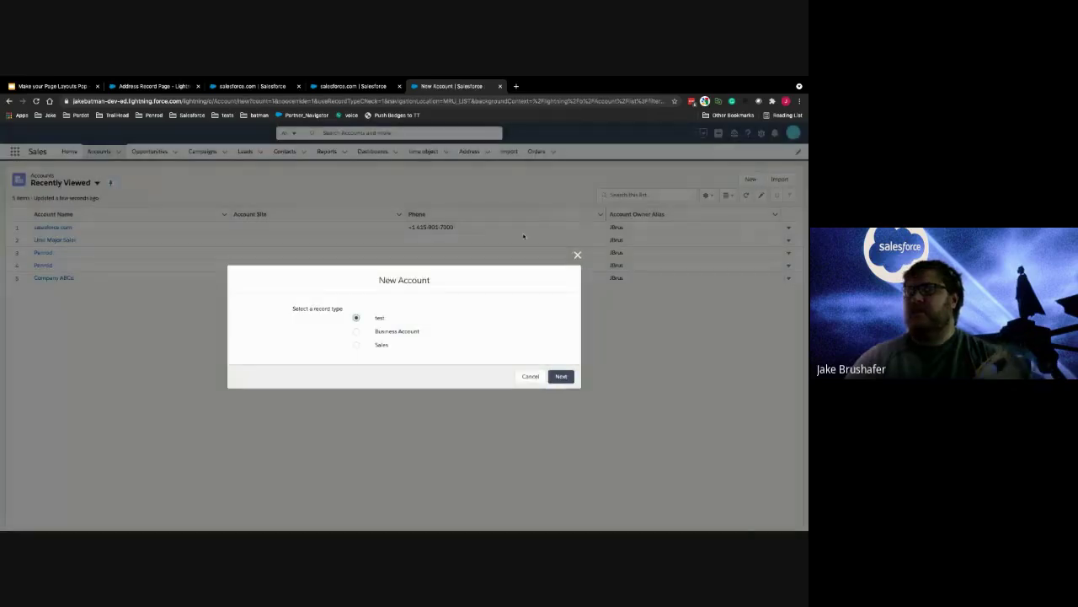
left_click(560, 376)
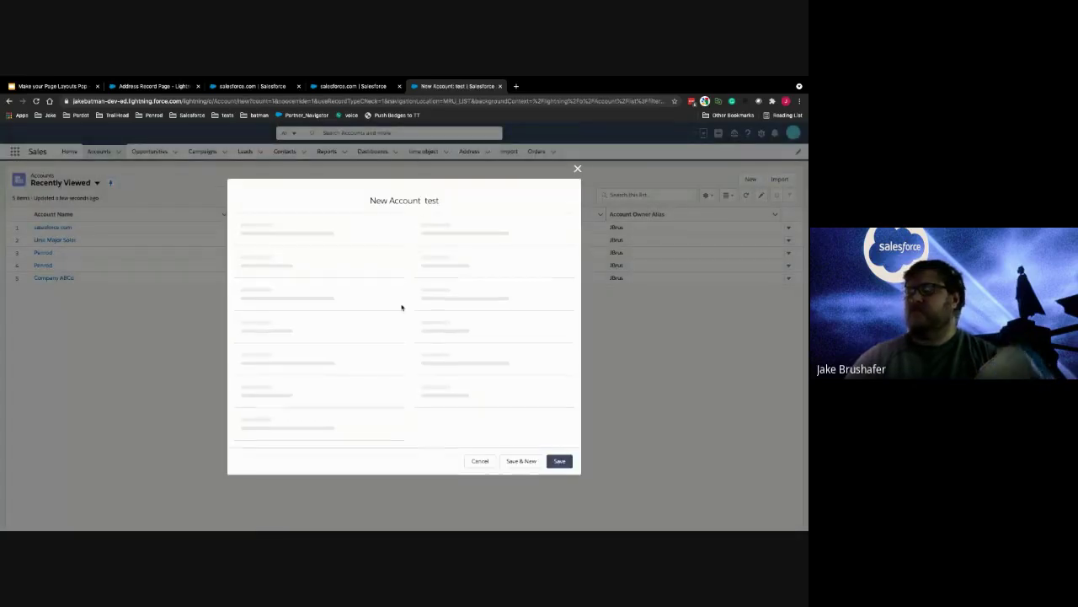
Search for "sales" as the new account's name and choose the suggested company salesforce.com
left_click(285, 238)
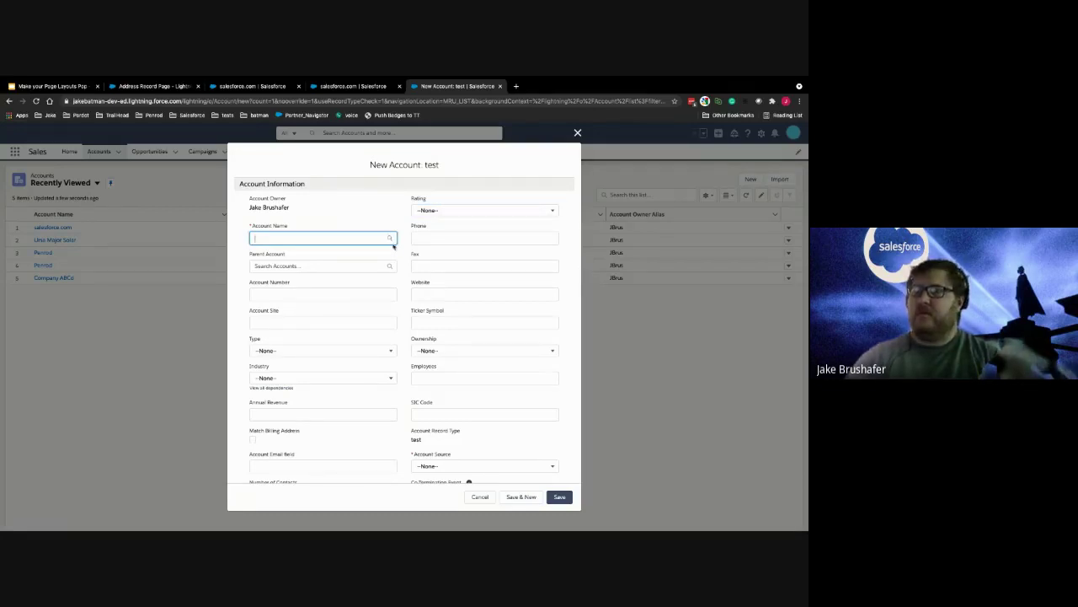
type("sales")
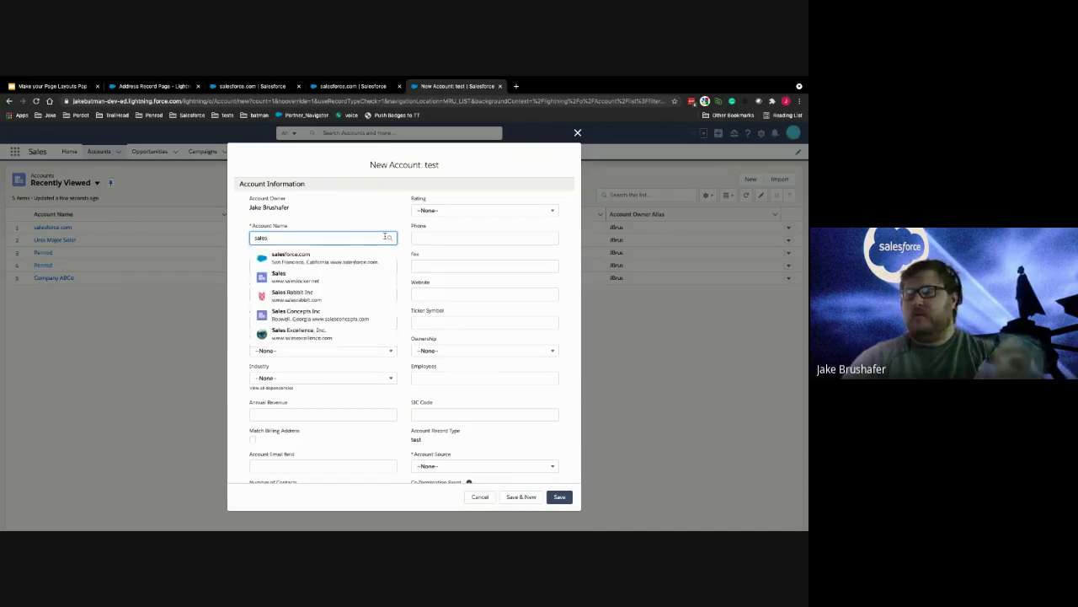
left_click(344, 259)
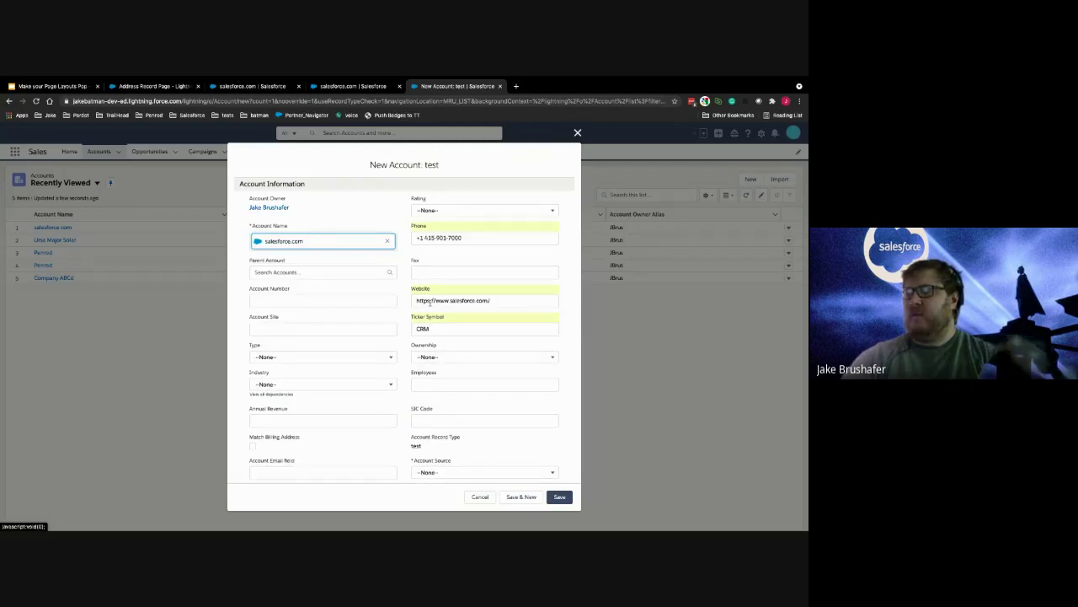
Set the new account's Account Source to Other and save the account
scroll(413, 362, "down", 3)
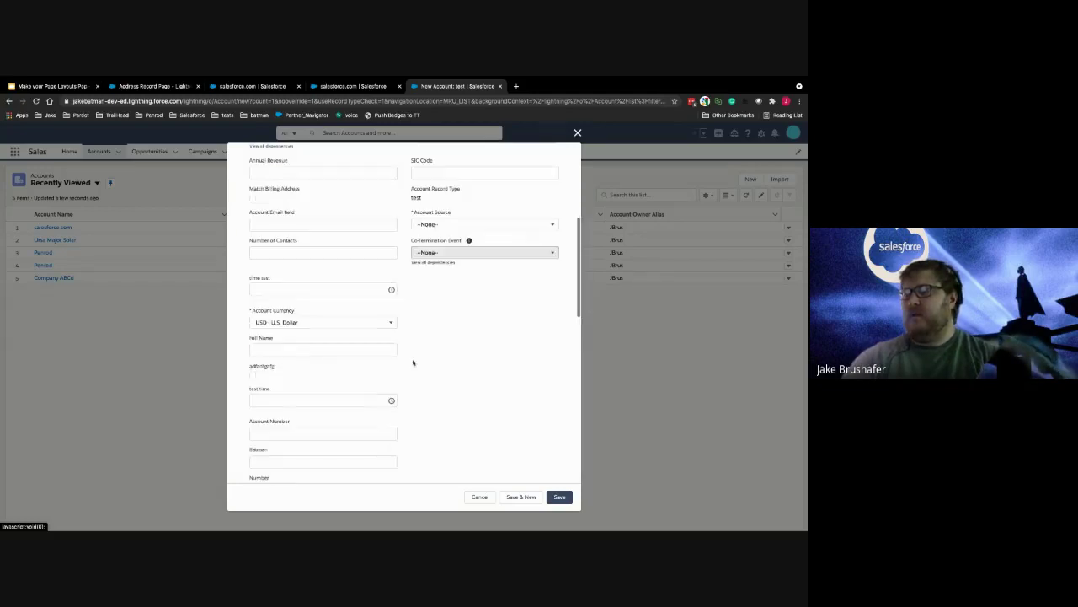
left_click(434, 226)
left_click(431, 313)
scroll(412, 311, "up", 3)
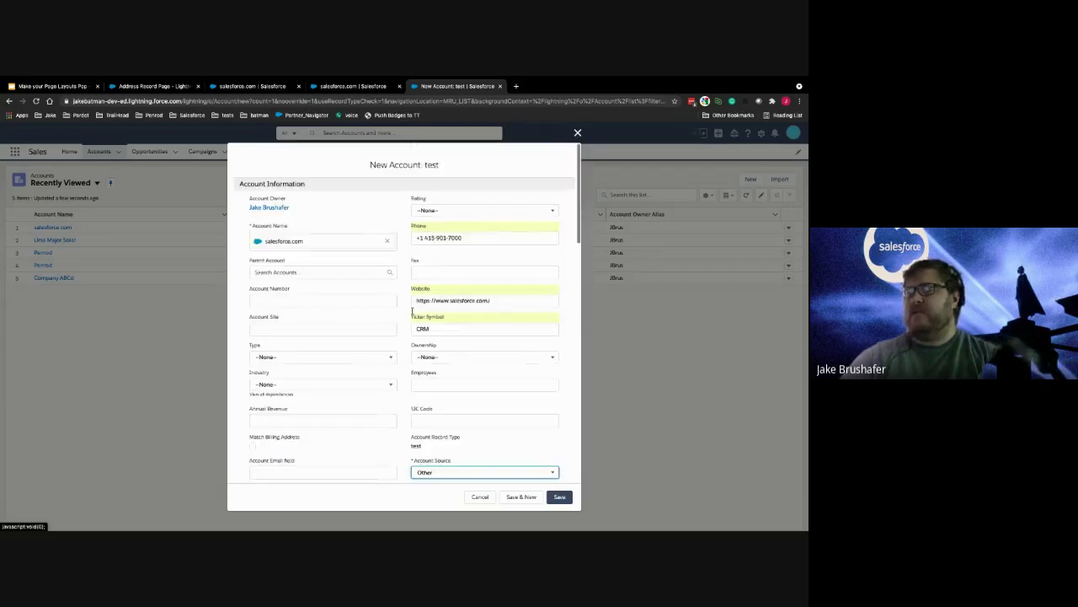
left_click(559, 497)
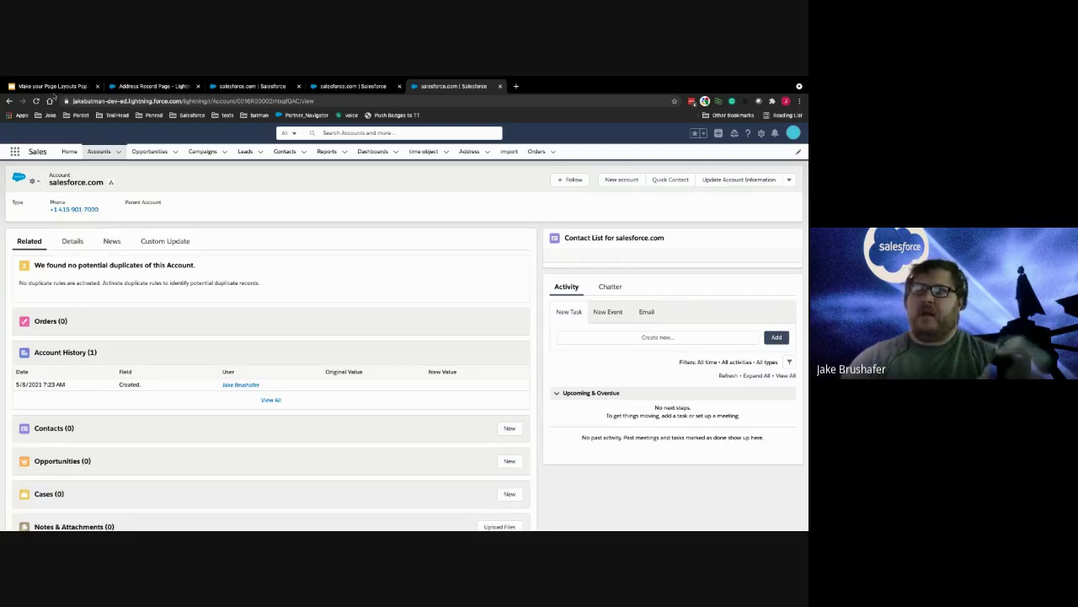
Check the Accounts Logo and lookup slide, and view the logo options on the new salesforce.com account record
left_click(52, 87)
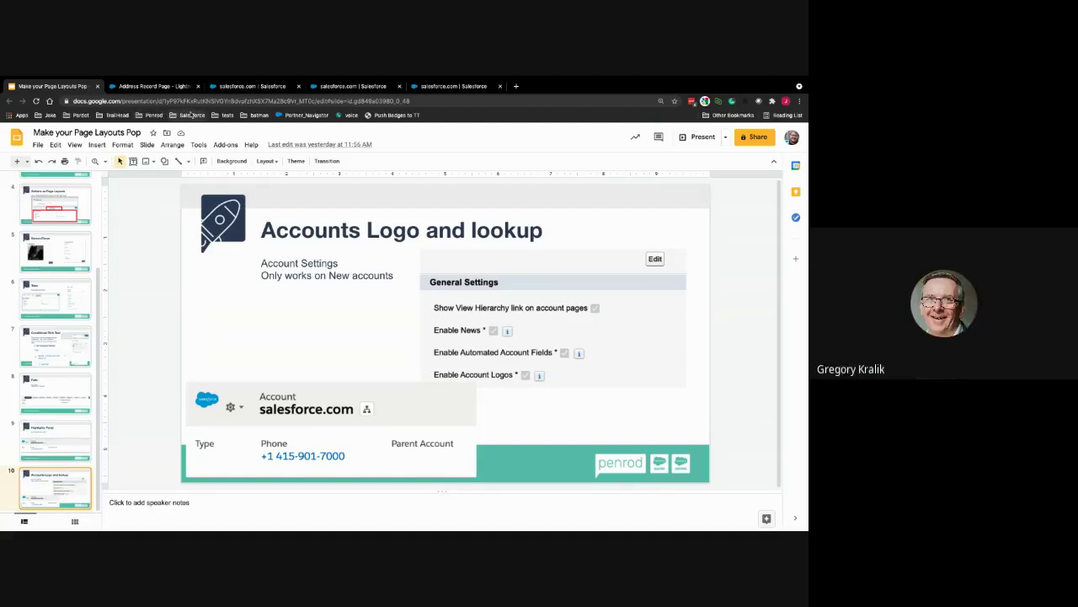
left_click(436, 88)
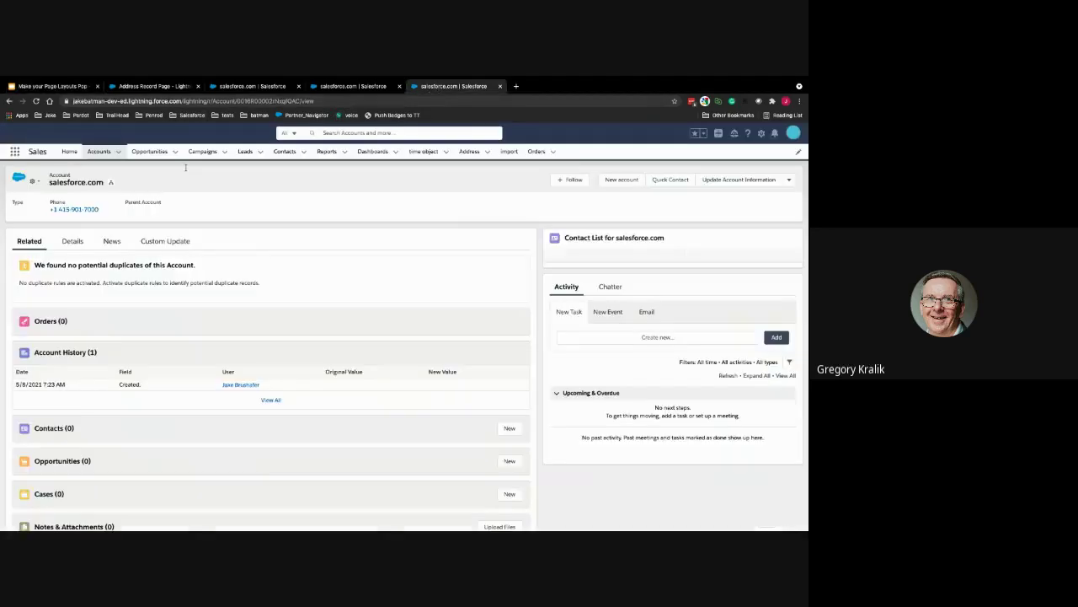
left_click(35, 183)
left_click(33, 183)
left_click(33, 182)
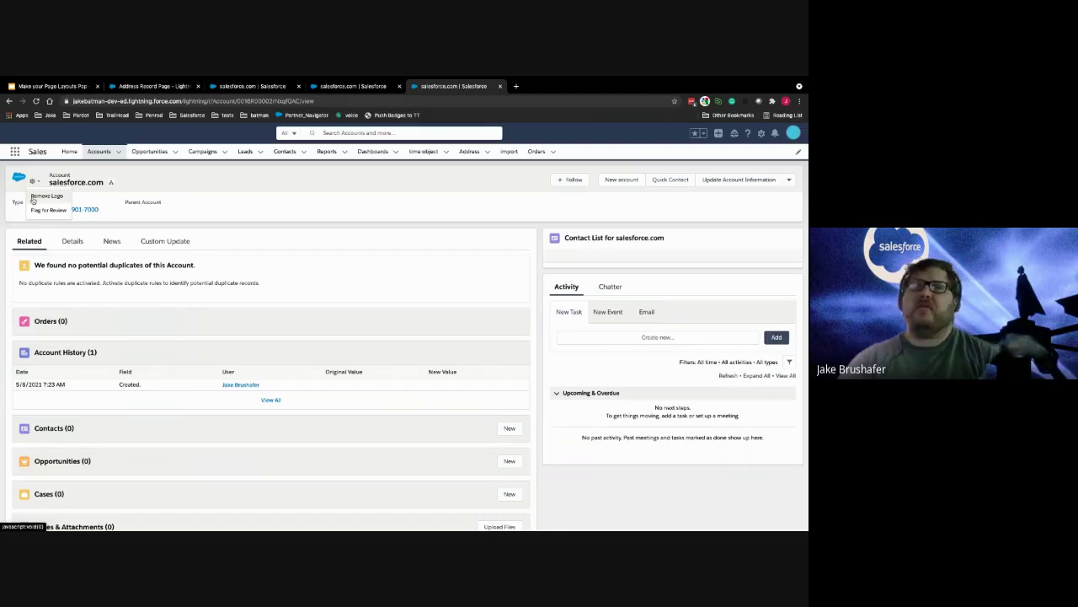
left_click(17, 184)
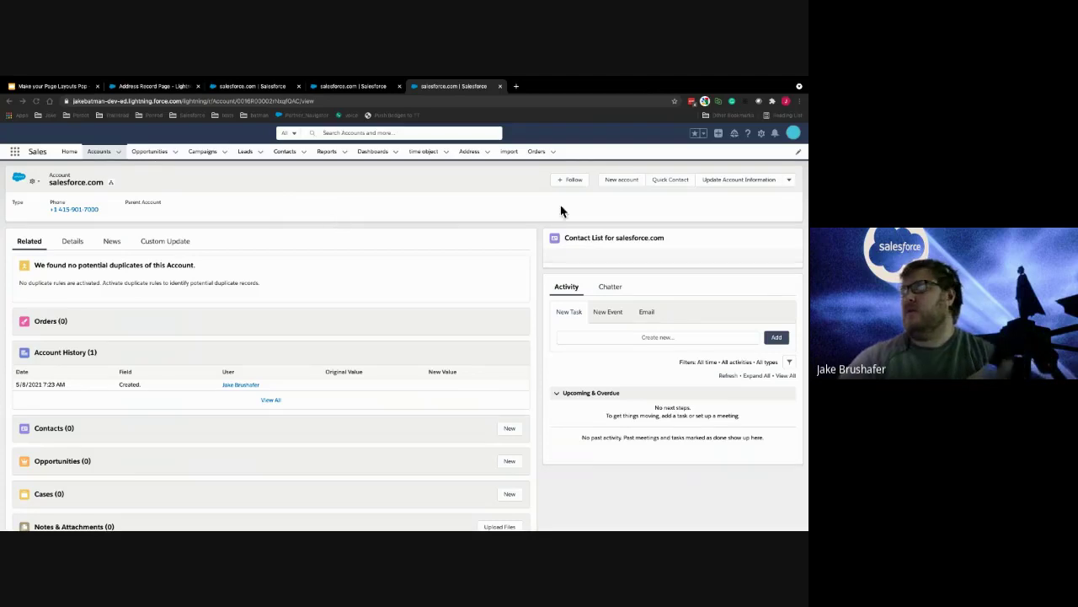
Open the account's record page for editing in the Lightning App Builder and show it in the Desktop view
scroll(271, 191, "up", 1)
scroll(271, 191, "down", 1)
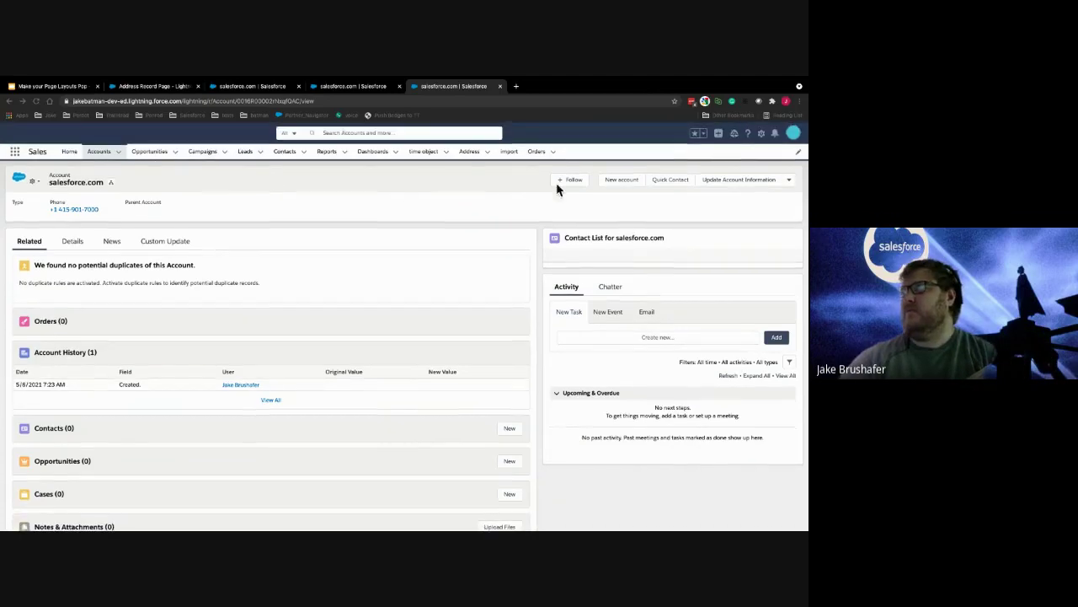
left_click(762, 134)
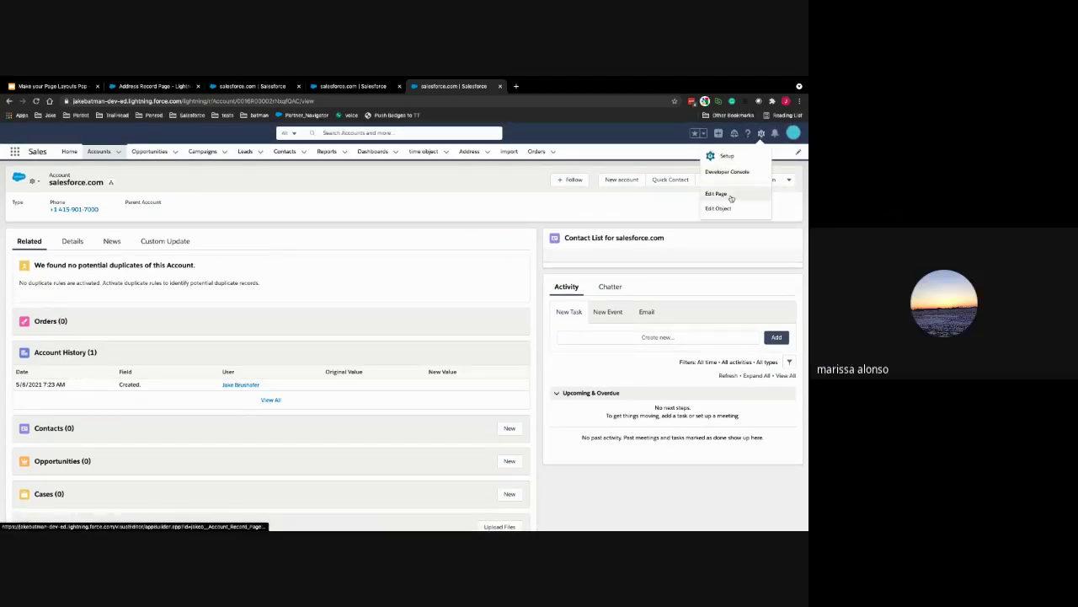
left_click(731, 196)
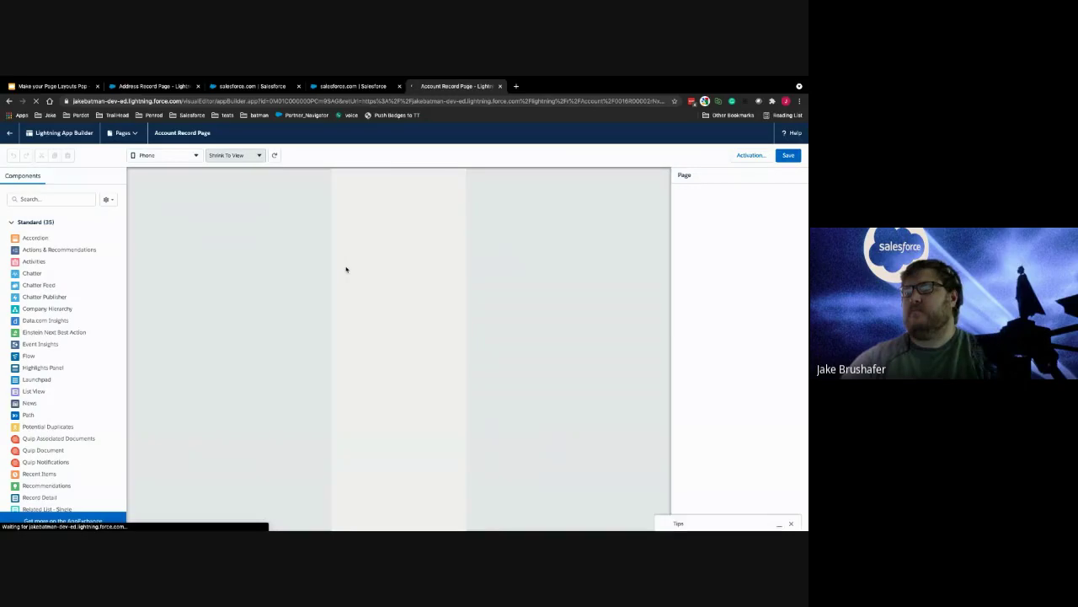
left_click(190, 156)
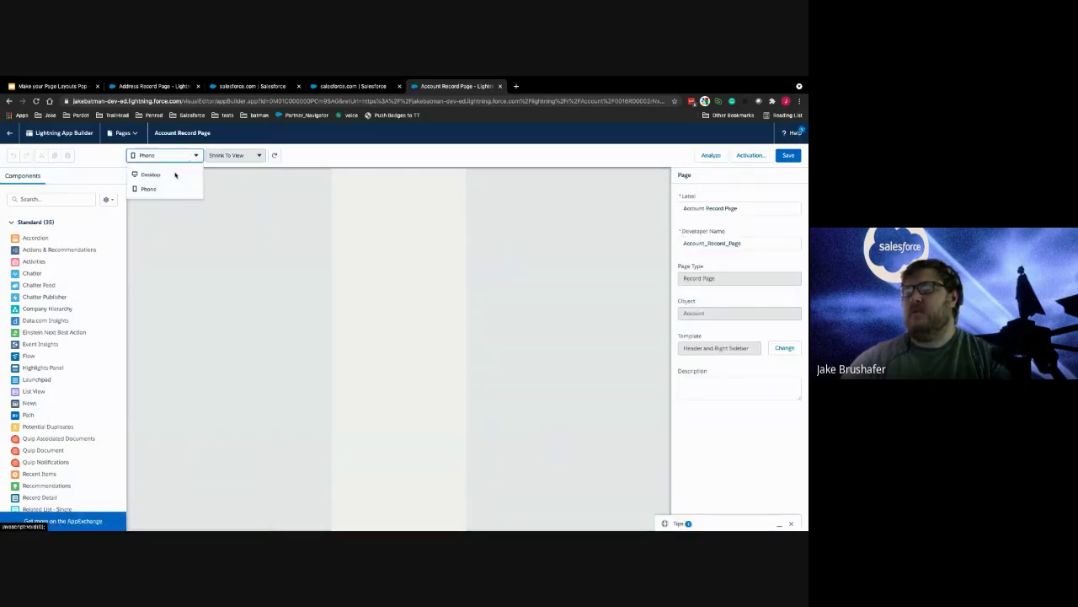
left_click(174, 175)
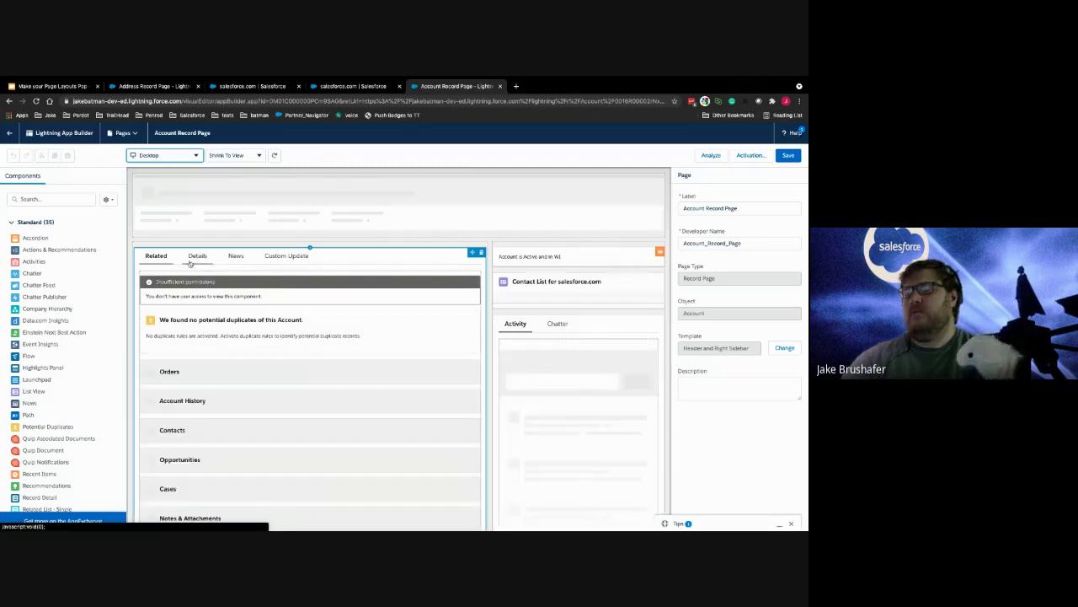
Select the Record Detail component on the Details tab and open its Account Layout page layout for editing
left_click(199, 256)
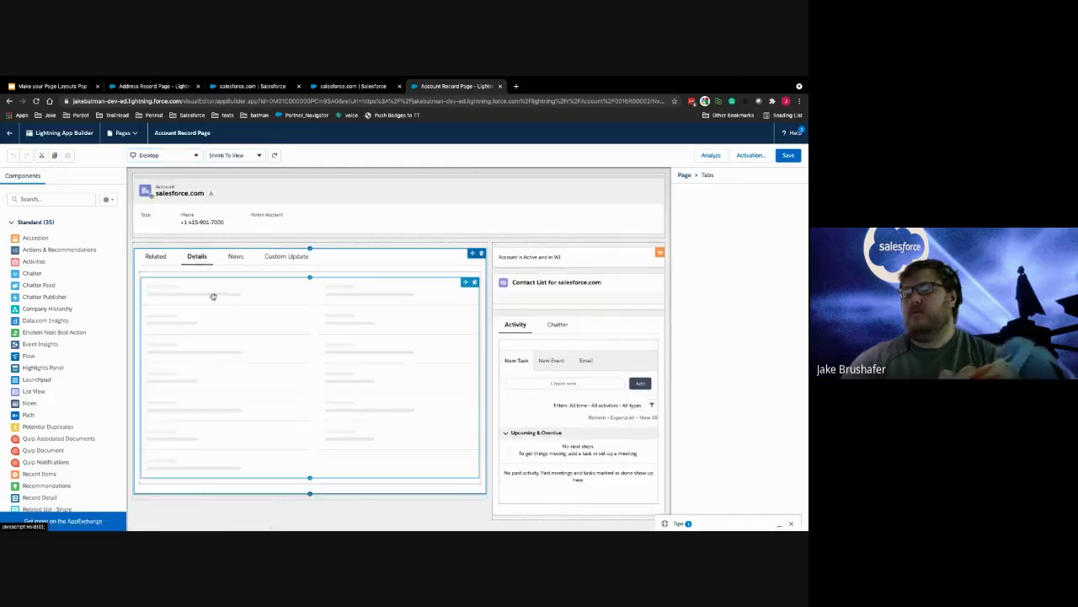
left_click(450, 402)
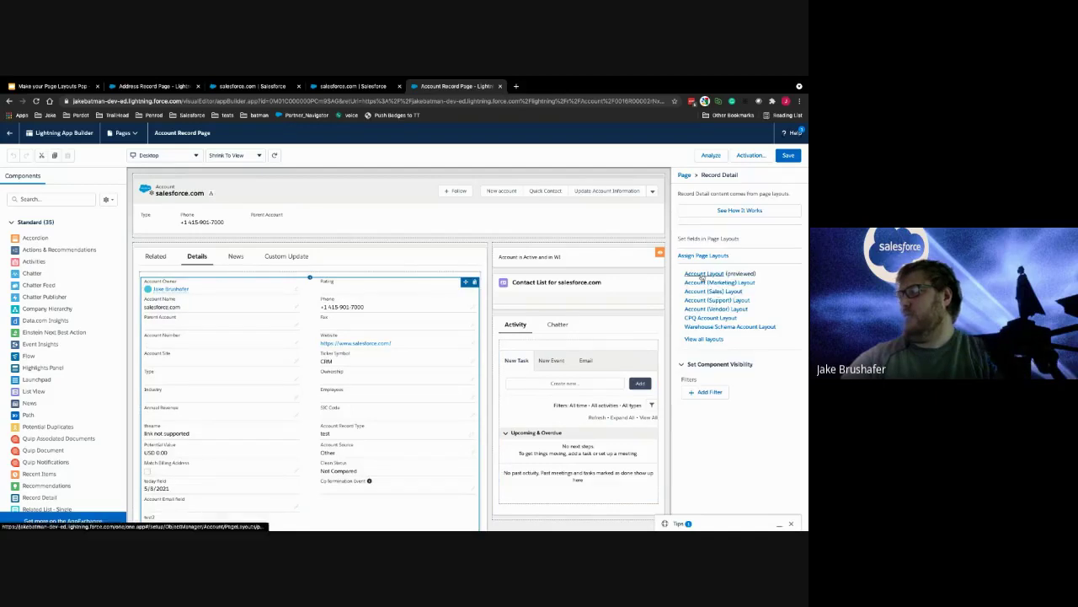
left_click(703, 274)
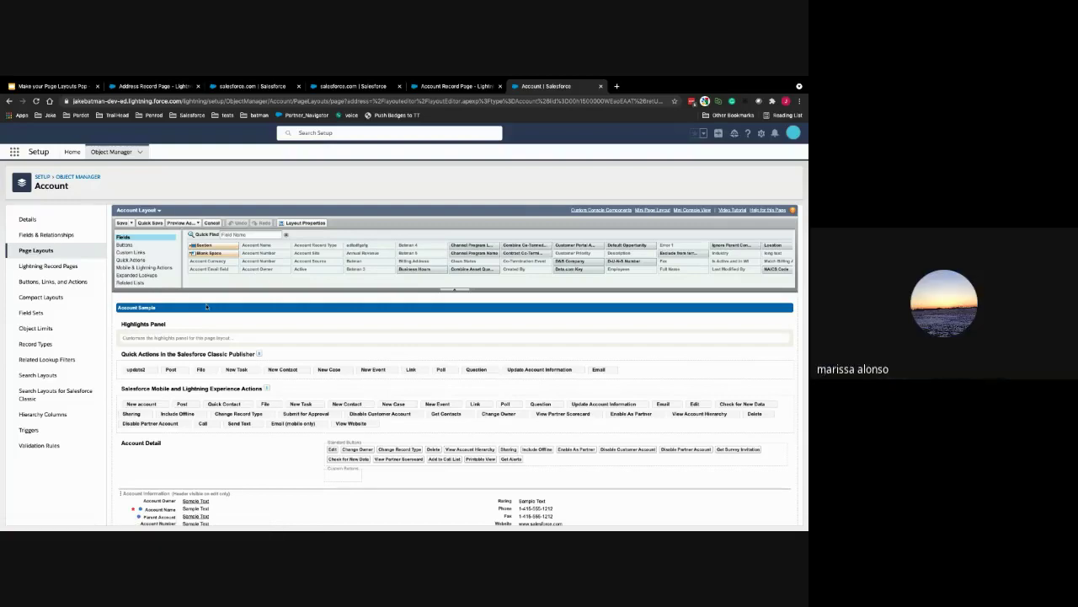
Inspect the section properties of Custom Links in the account layout and close them without changes
scroll(212, 388, "down", 1)
scroll(212, 388, "down", 15)
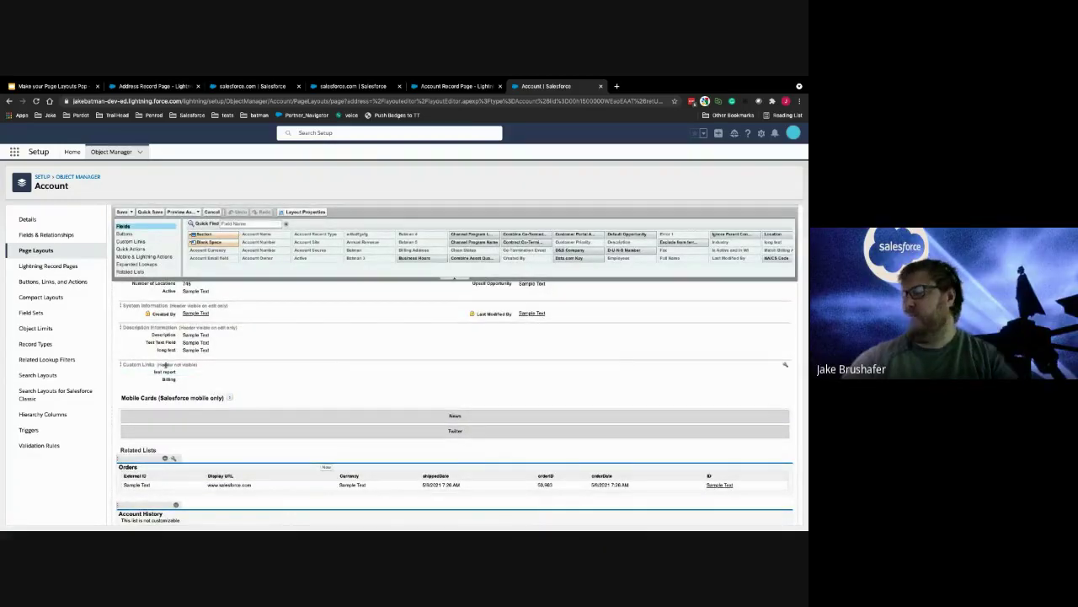
left_click(787, 363)
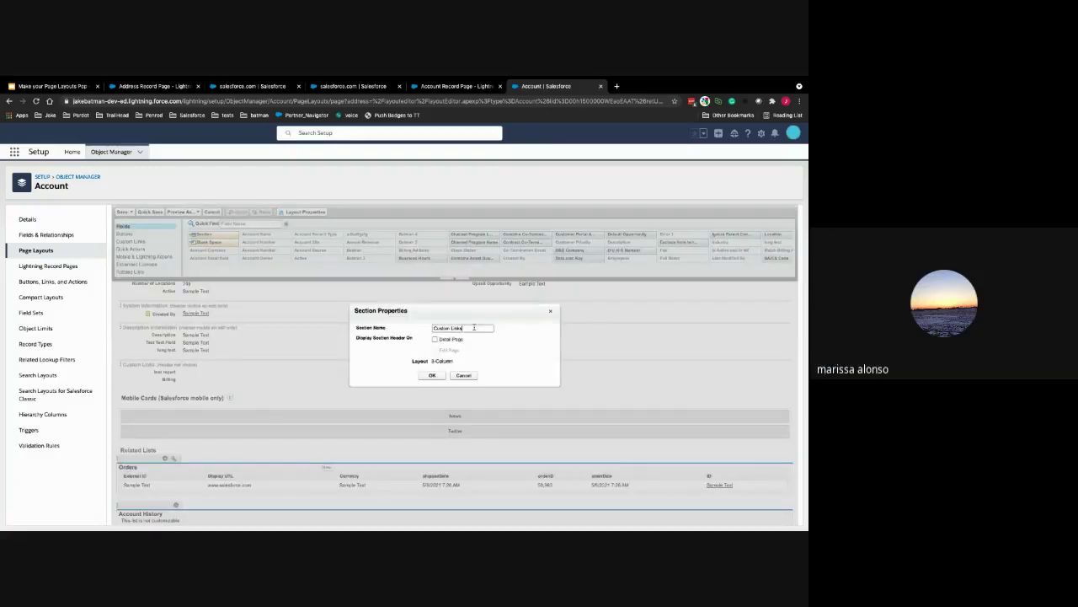
left_click_drag(472, 328, 358, 313)
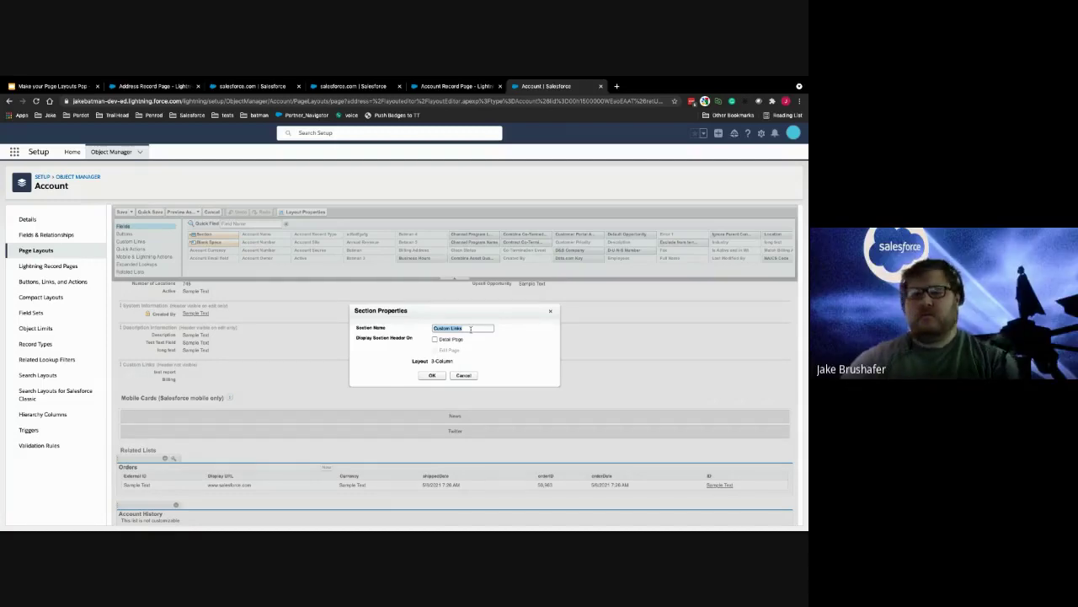
left_click(551, 311)
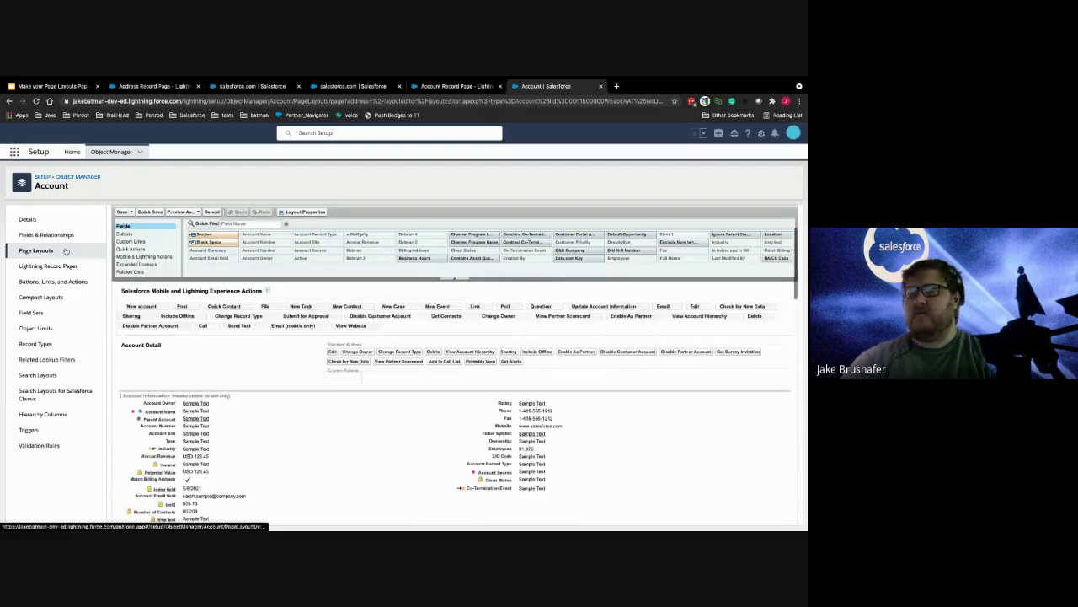
Rename the Custom Links section to Links and display its section header on the detail page
scroll(188, 403, "down", 10)
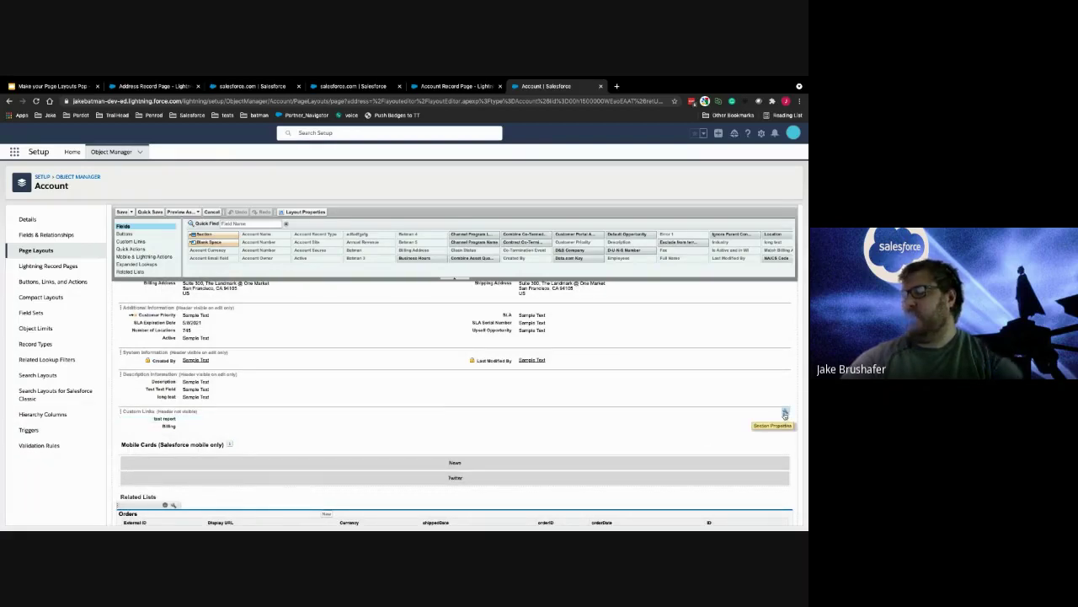
left_click(786, 414)
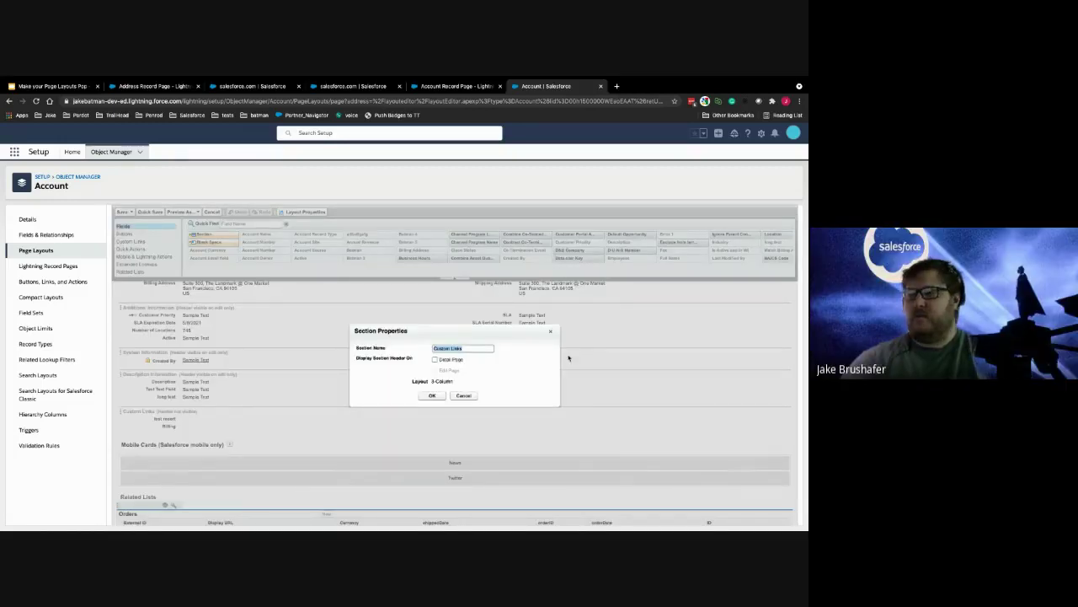
type("Lin")
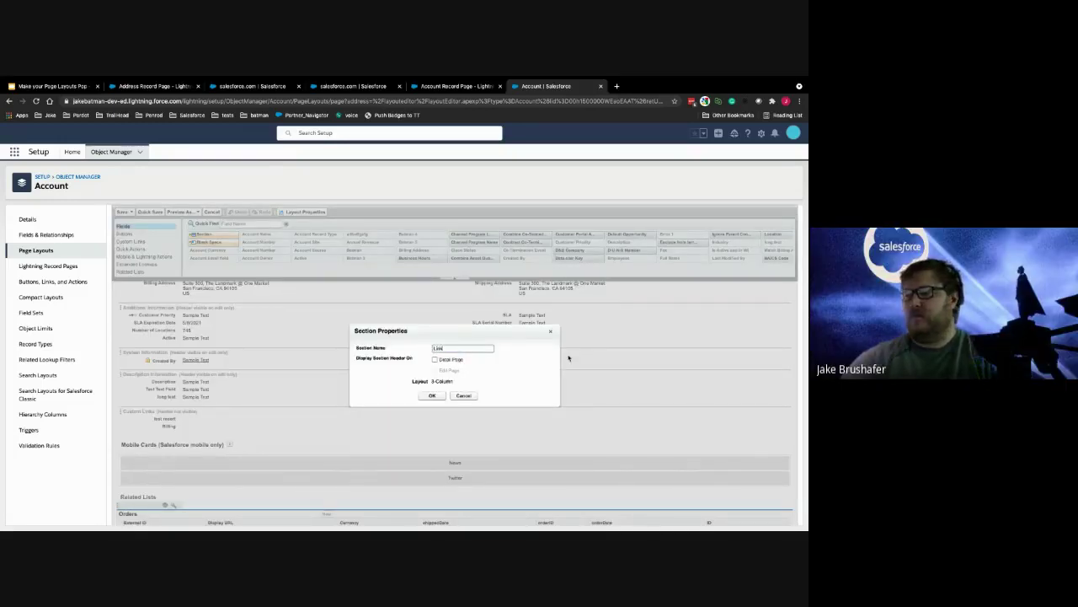
left_click(435, 359)
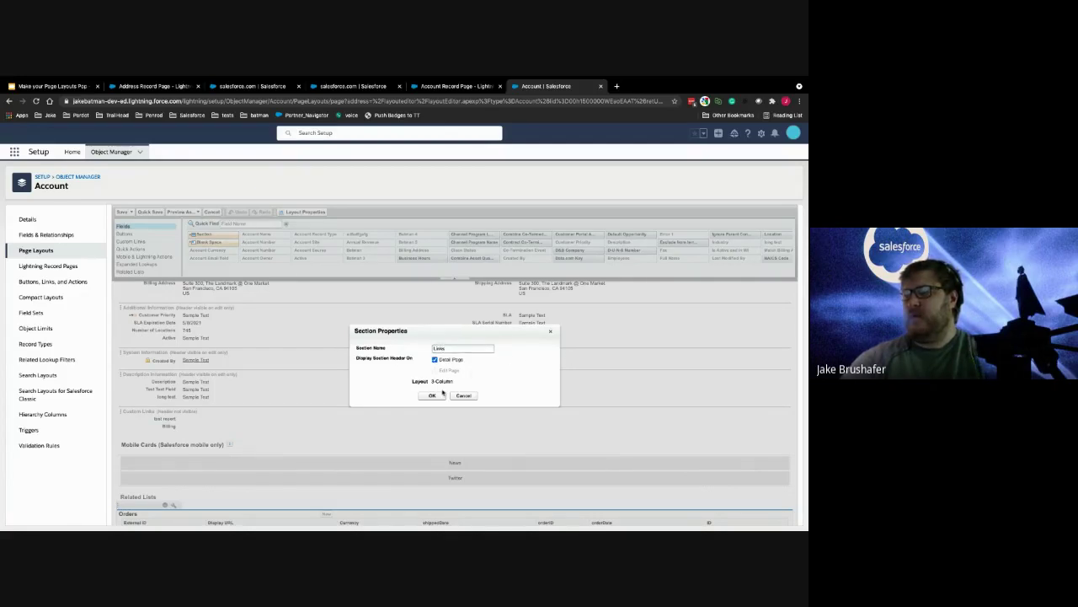
left_click(432, 395)
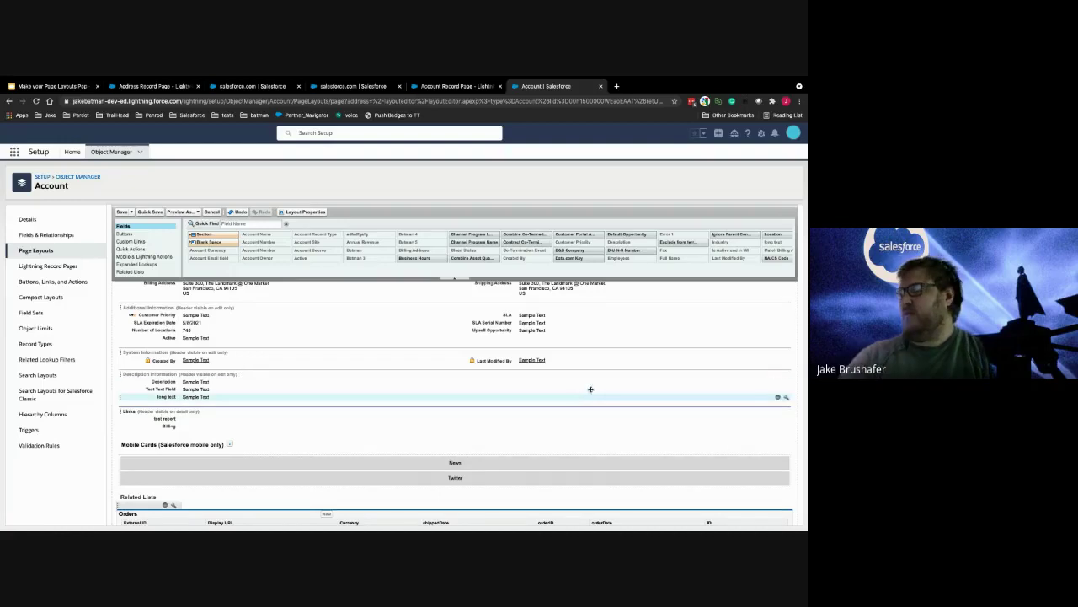
Try the 2-Column layout and the detail page header option for the Description Information section, and discard the changes
left_click(778, 374)
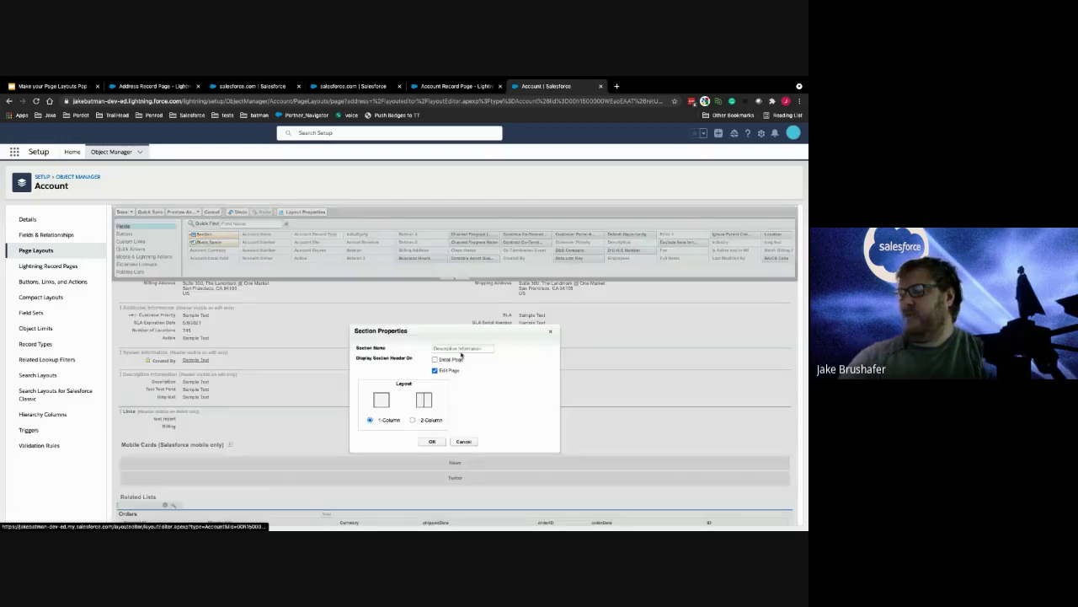
left_click(424, 405)
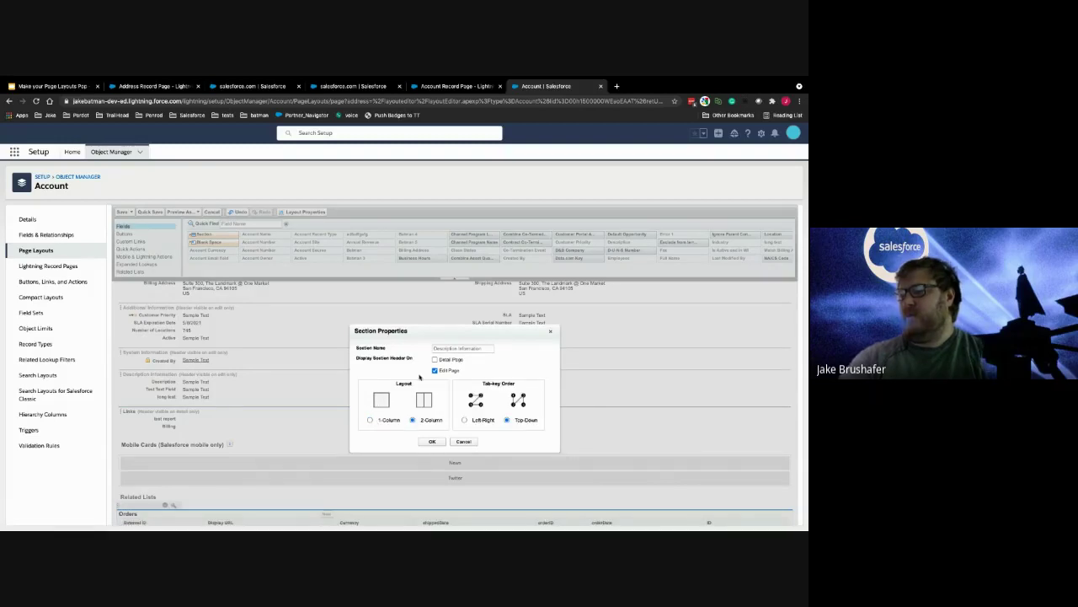
left_click(435, 360)
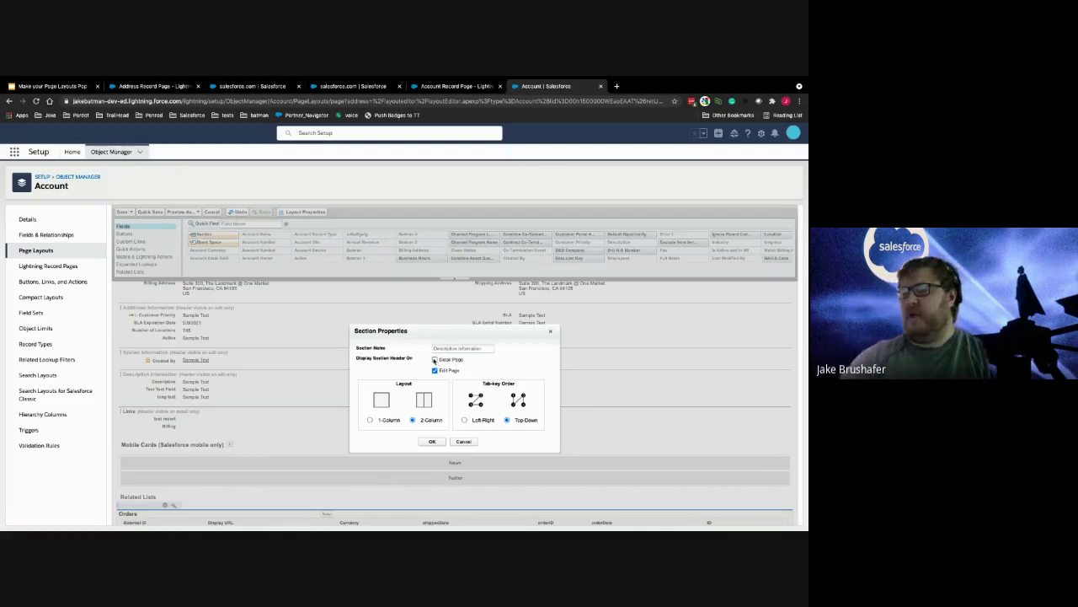
left_click(459, 442)
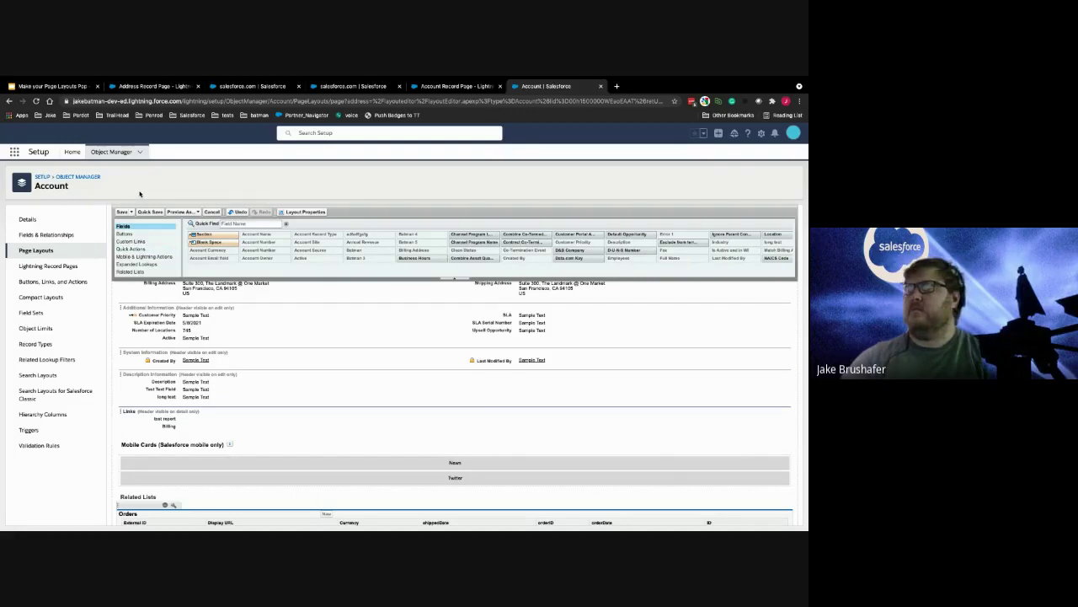
Return to the Account Record Page in the Lightning App Builder and add a Related Record component above the Contact List
mouse_move(47, 80)
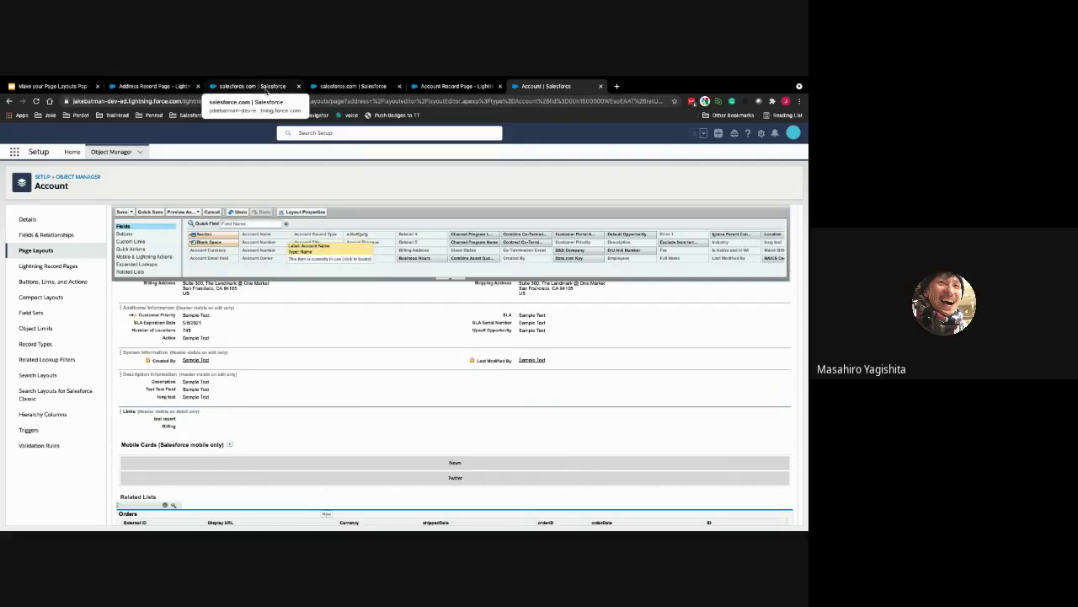
left_click(432, 86)
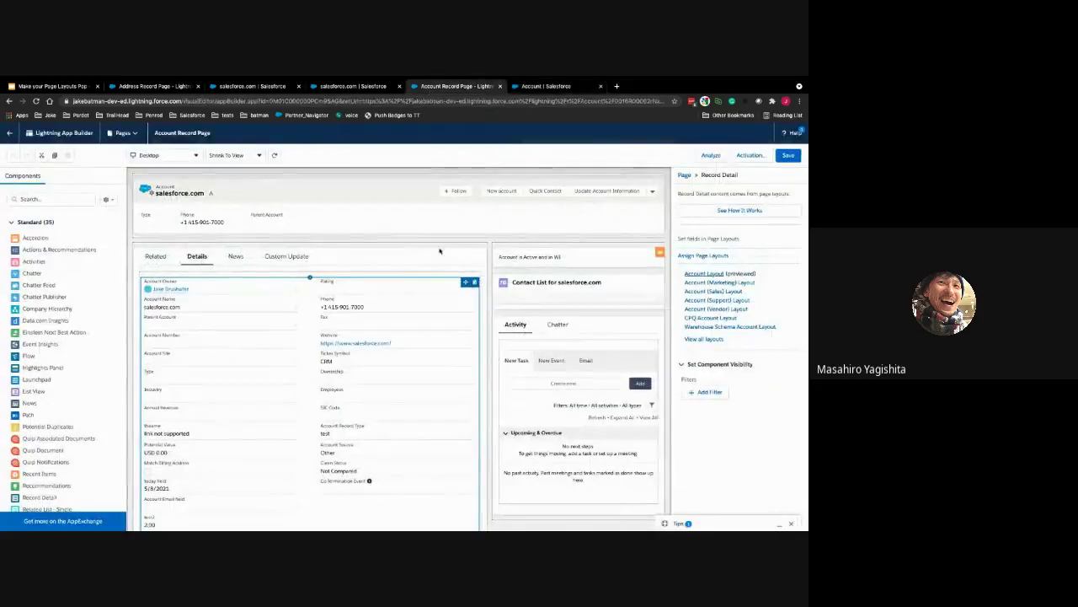
left_click(518, 281)
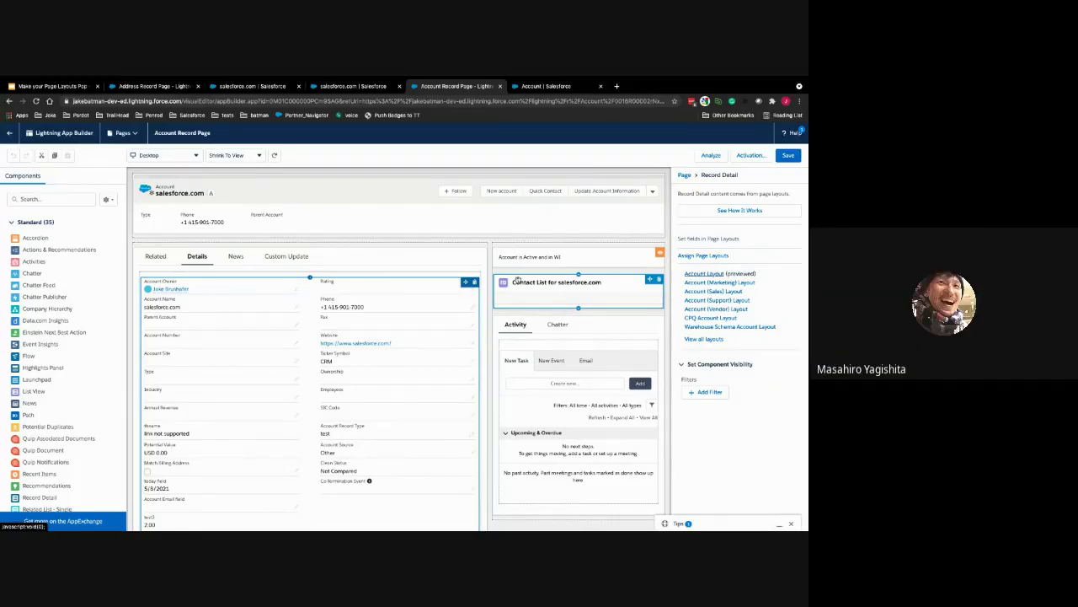
left_click(382, 297)
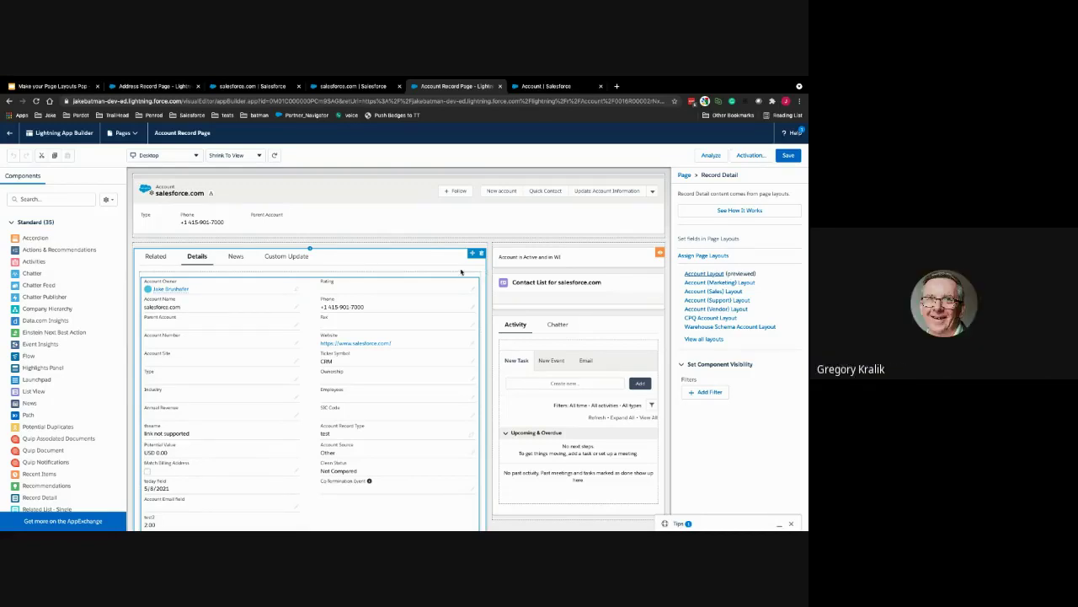
scroll(85, 320, "down", 2)
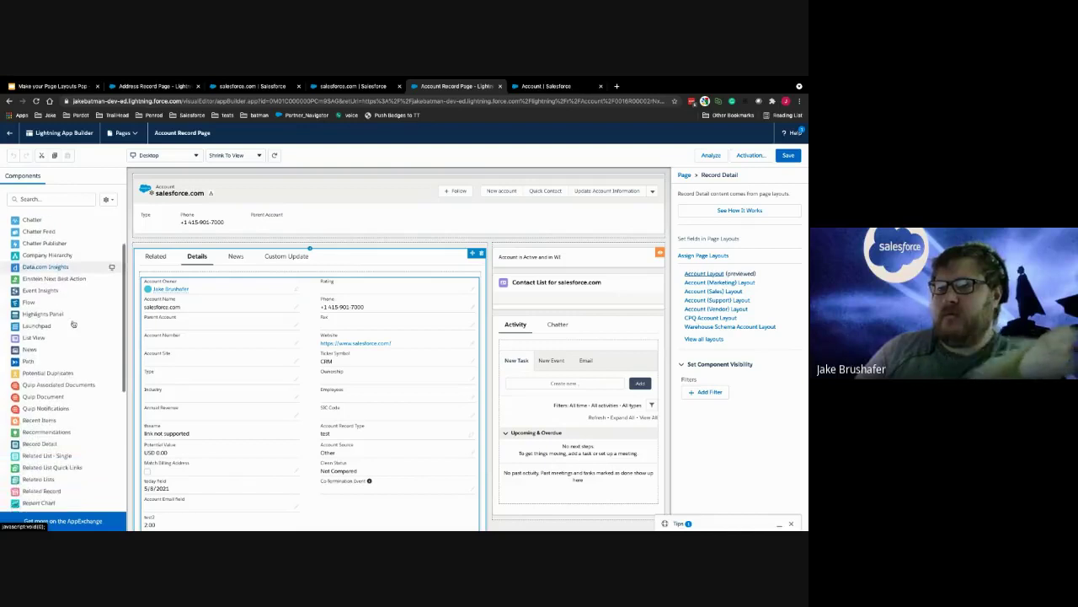
scroll(72, 323, "down", 3)
left_click_drag(84, 419, 541, 274)
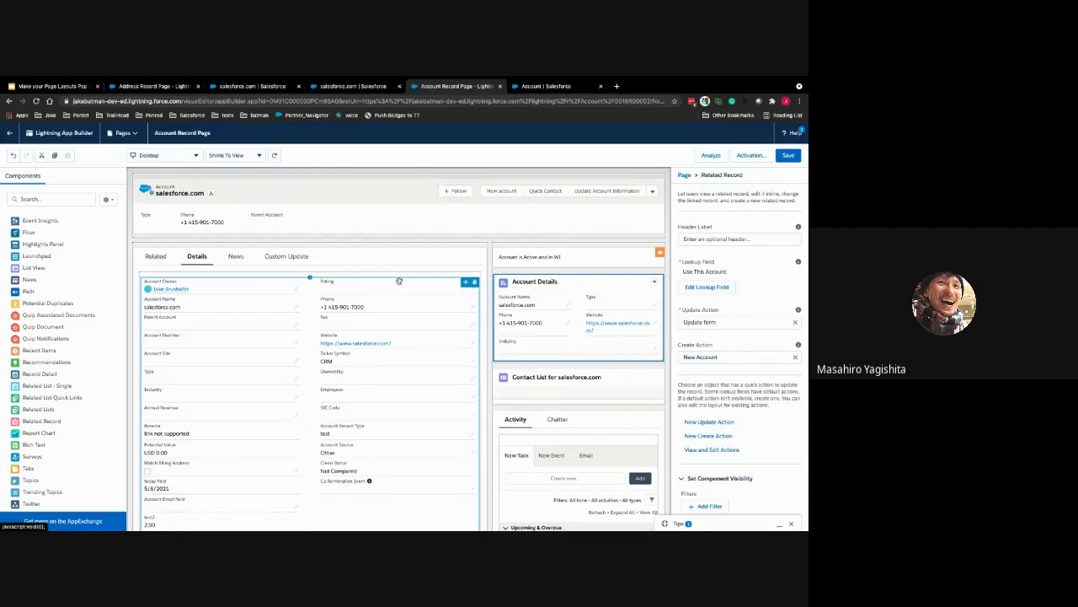
Switch to the Address Record Page and move the Information field section into the sidebar above the Activity component
left_click(151, 86)
left_click(366, 366)
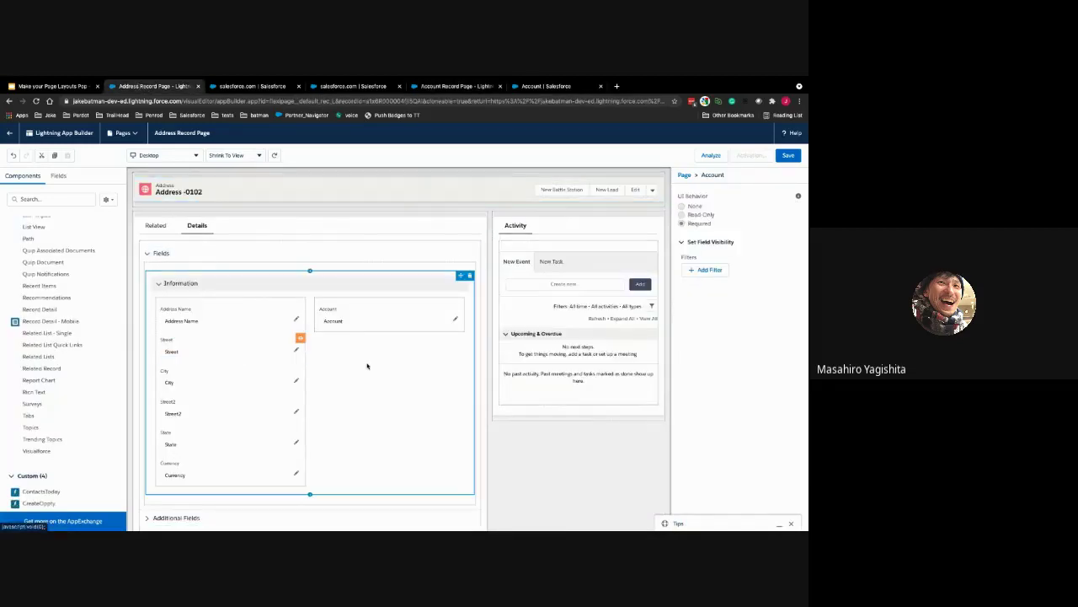
left_click(309, 274)
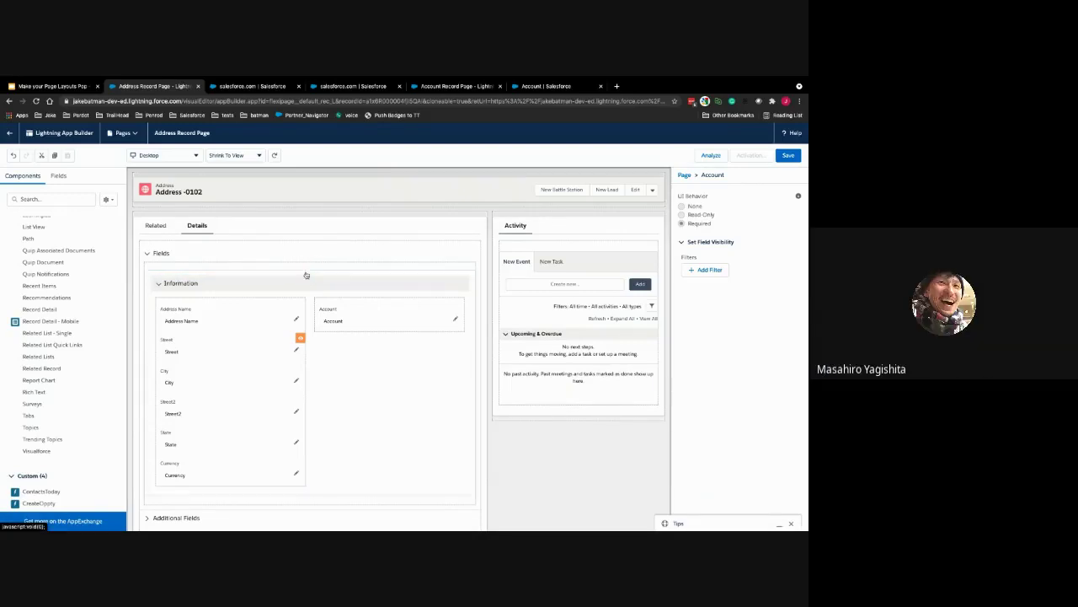
left_click(287, 263)
left_click(546, 247)
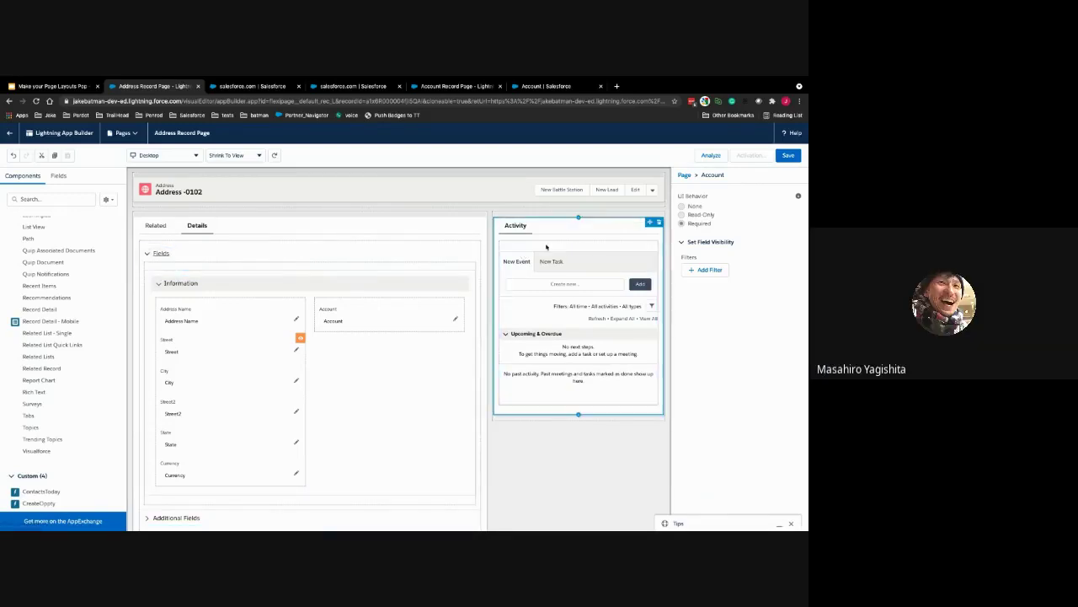
left_click(367, 286)
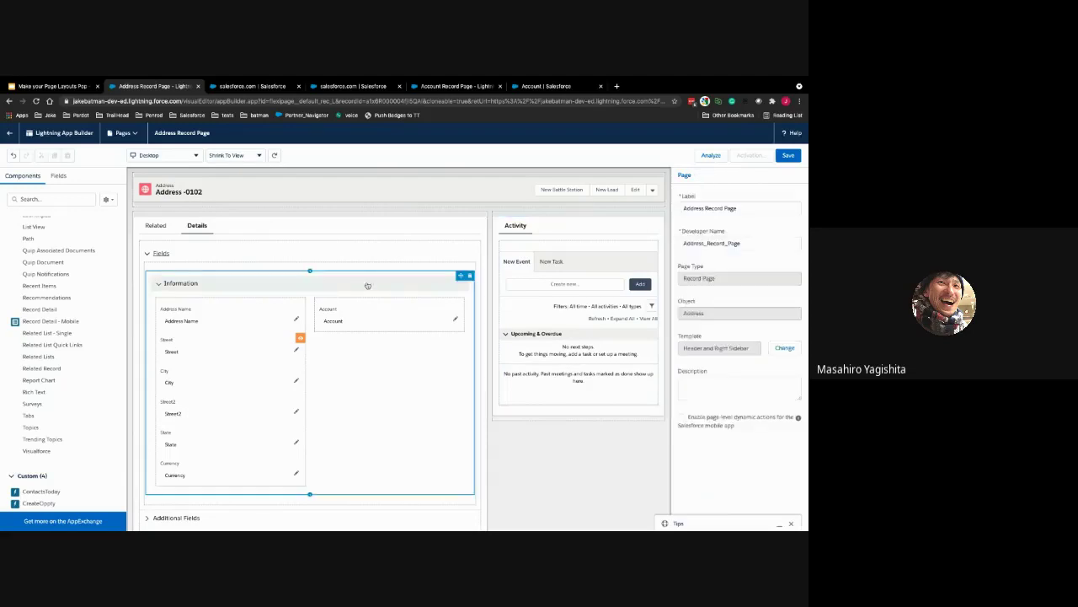
left_click_drag(308, 273, 573, 226)
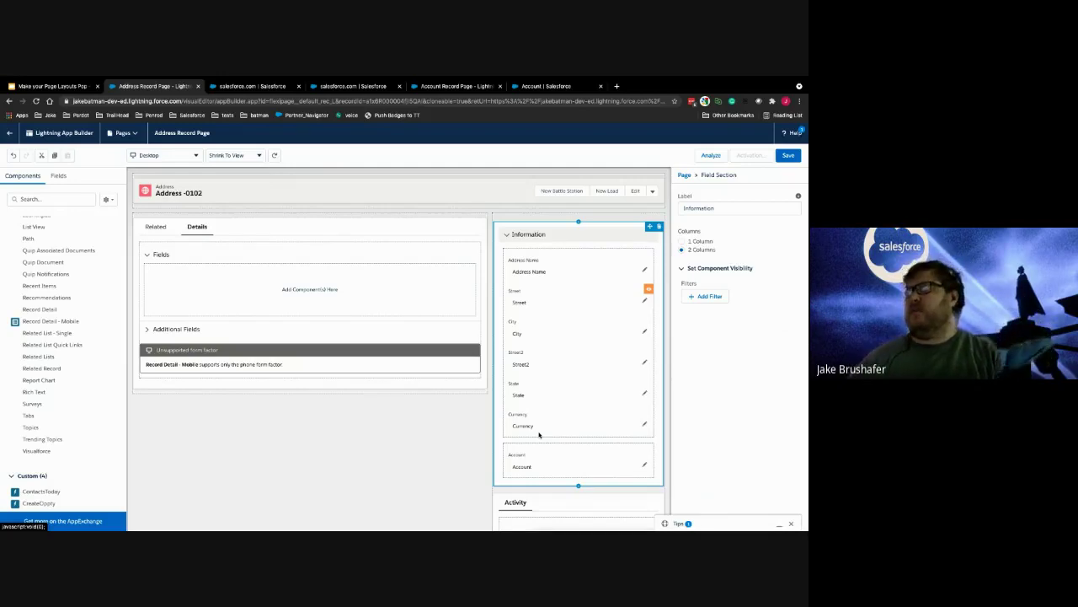
left_click(564, 273)
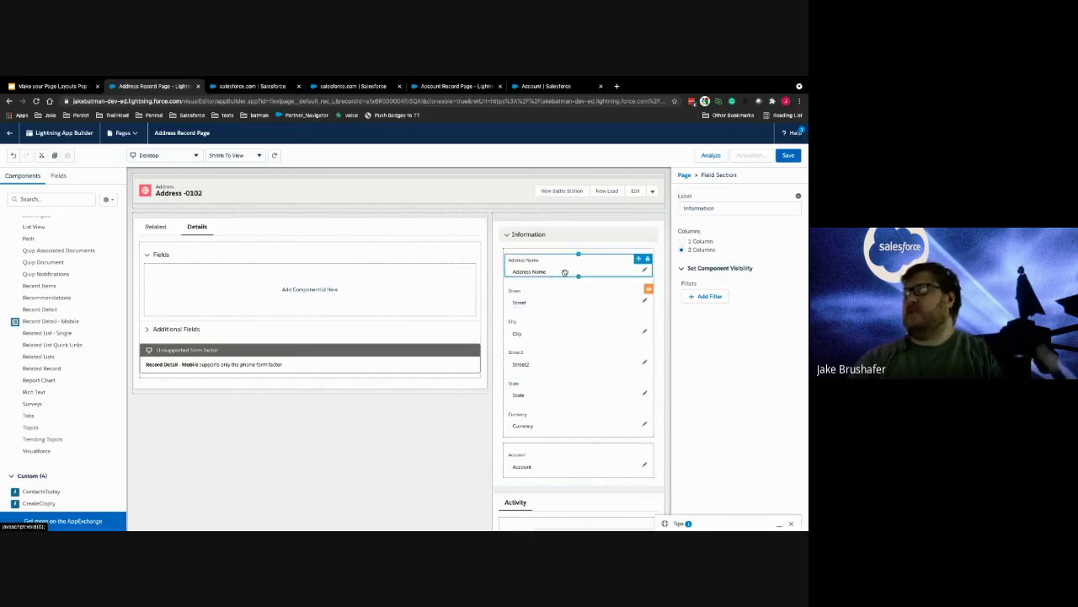
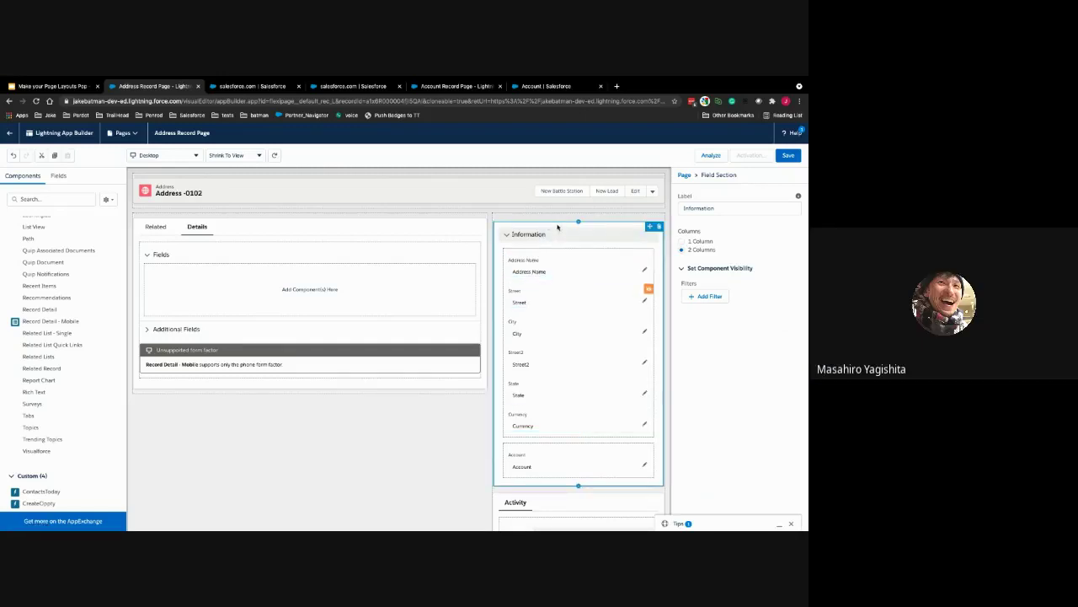
Move the Information field section back into the Fields area of the Details tab
left_click(509, 232)
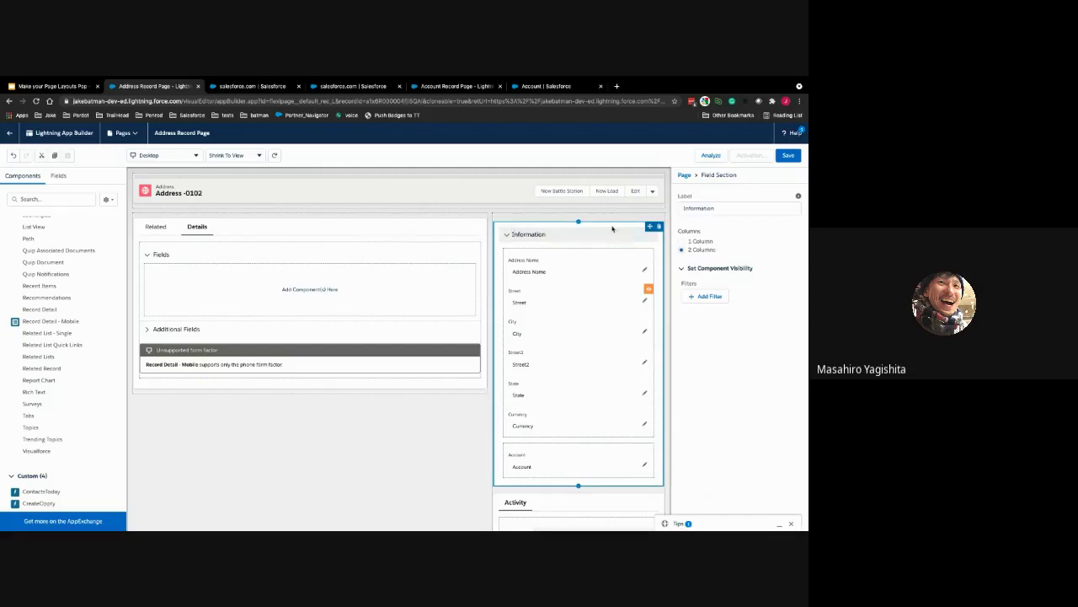
left_click_drag(649, 226, 383, 273)
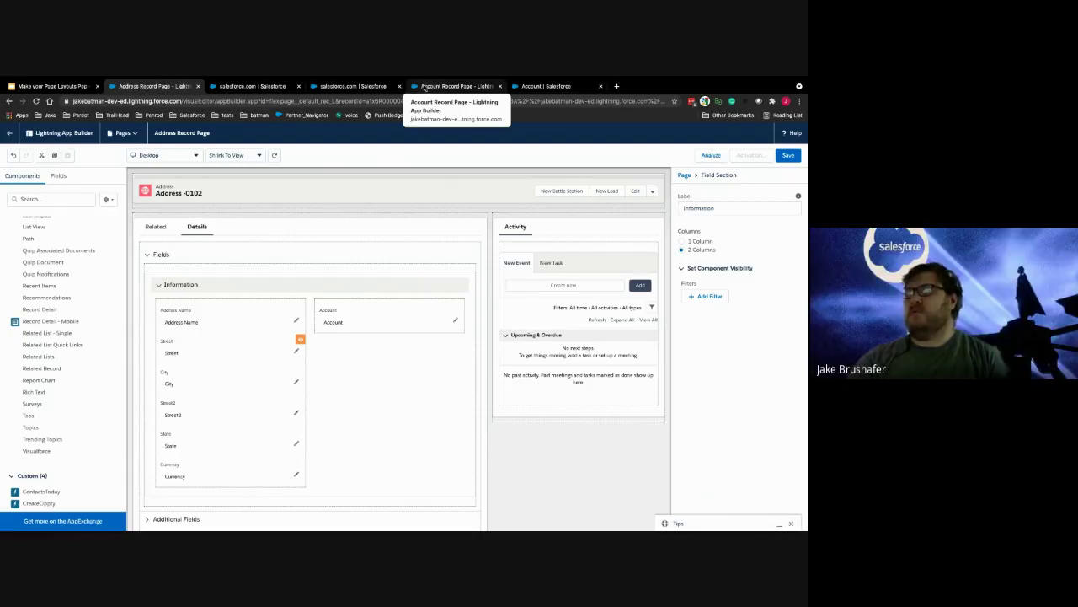
Return to the Account Record Page and review the contents of its Details, News and Custom Update tabs
left_click(423, 88)
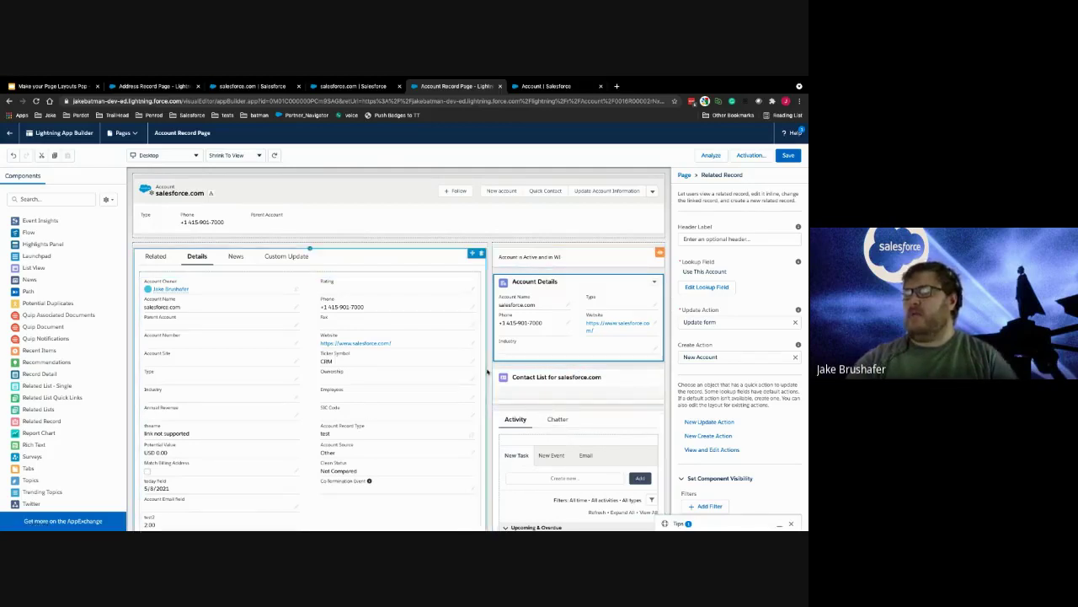
scroll(488, 371, "down", 5)
scroll(409, 397, "down", 5)
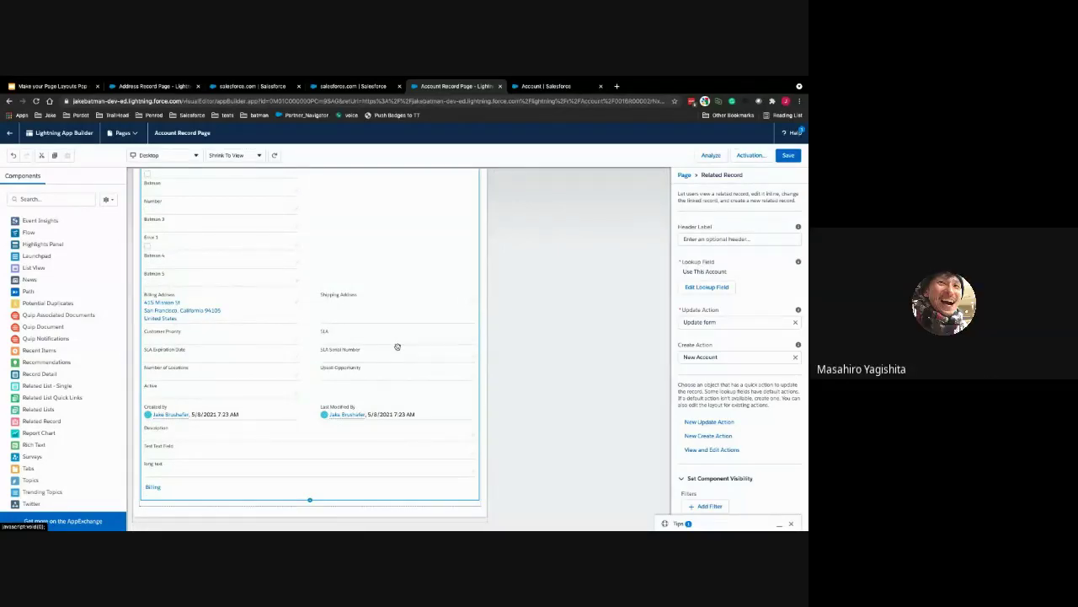
scroll(397, 346, "up", 10)
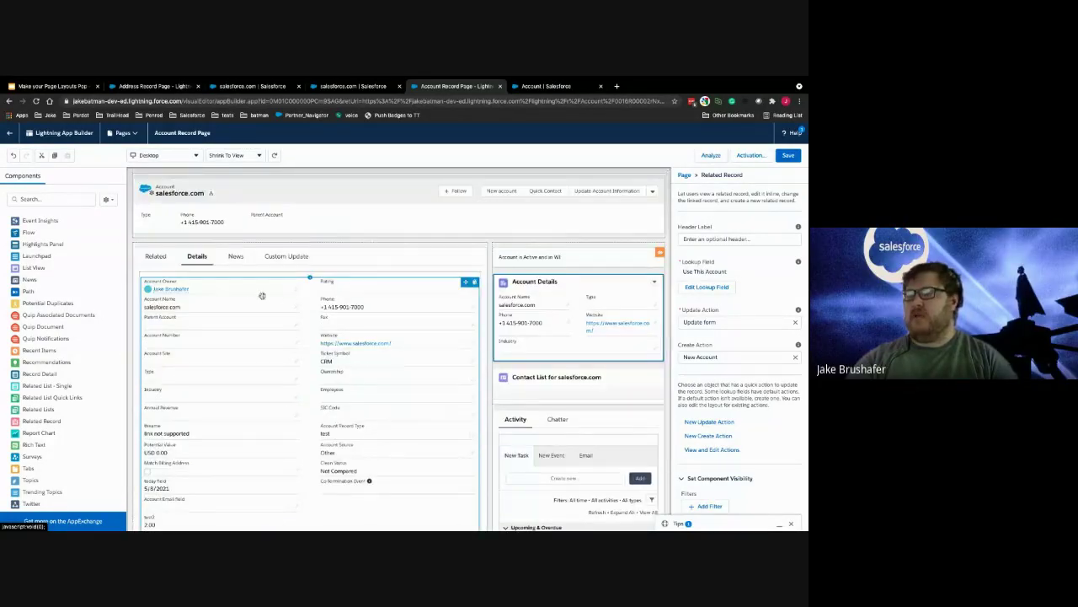
left_click(240, 267)
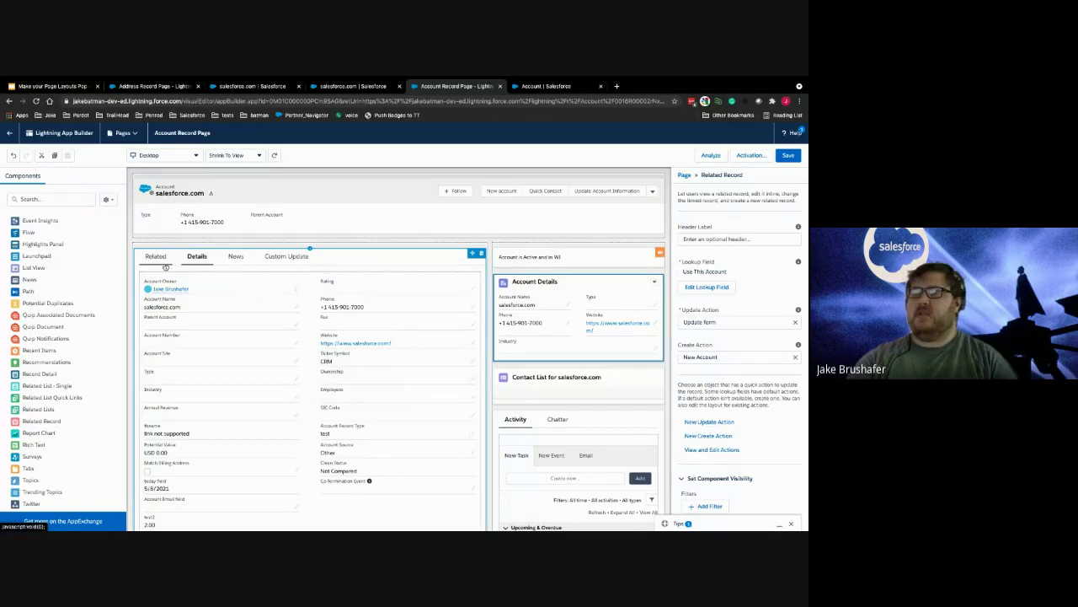
left_click(236, 260)
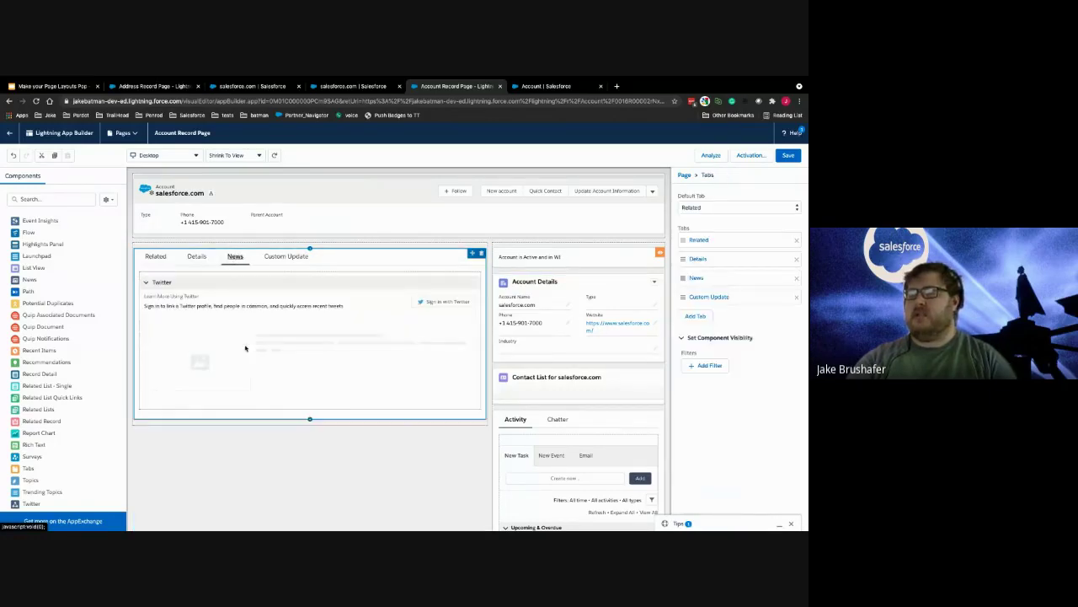
left_click(293, 307)
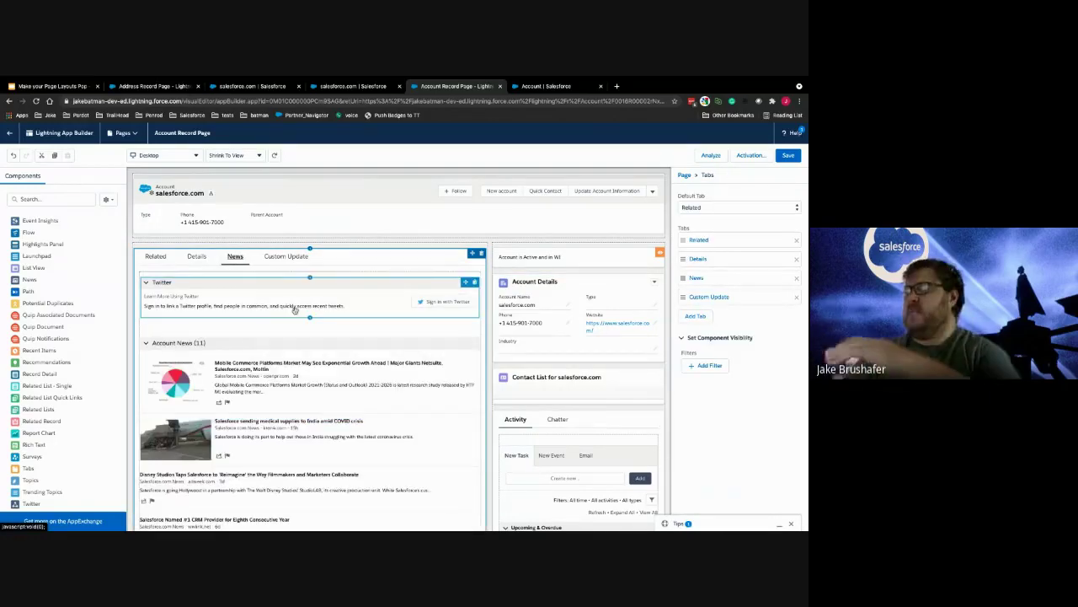
scroll(278, 278, "down", 5)
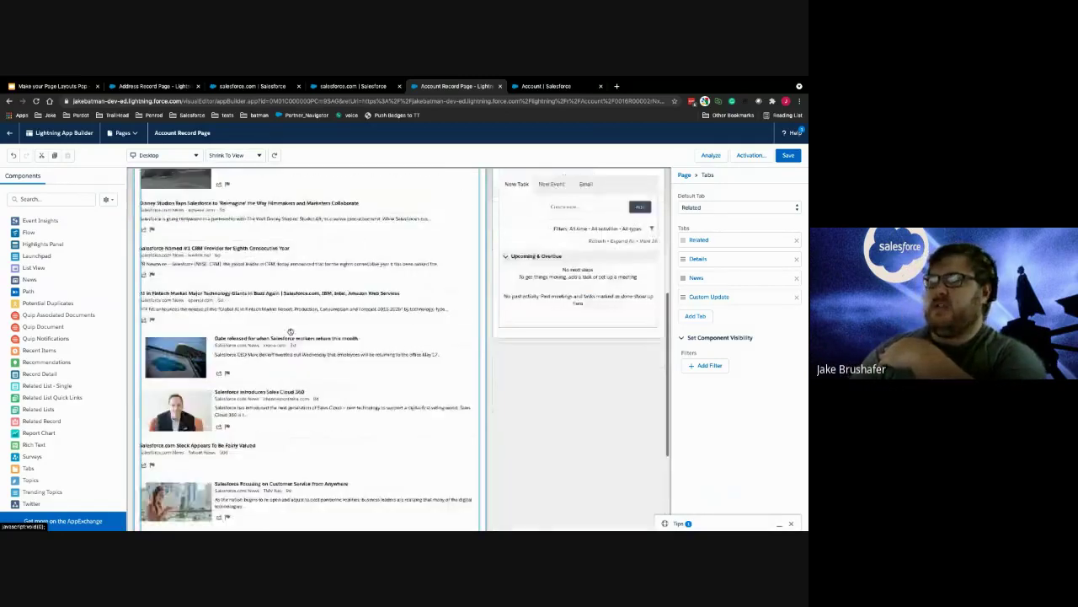
left_click(282, 256)
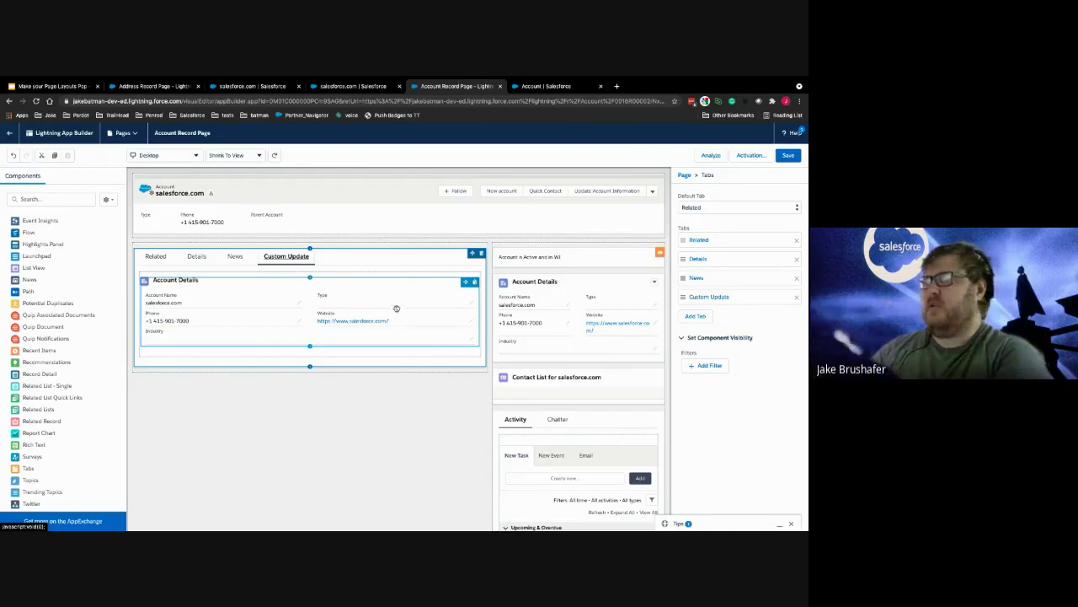
scroll(445, 412, "down", 1)
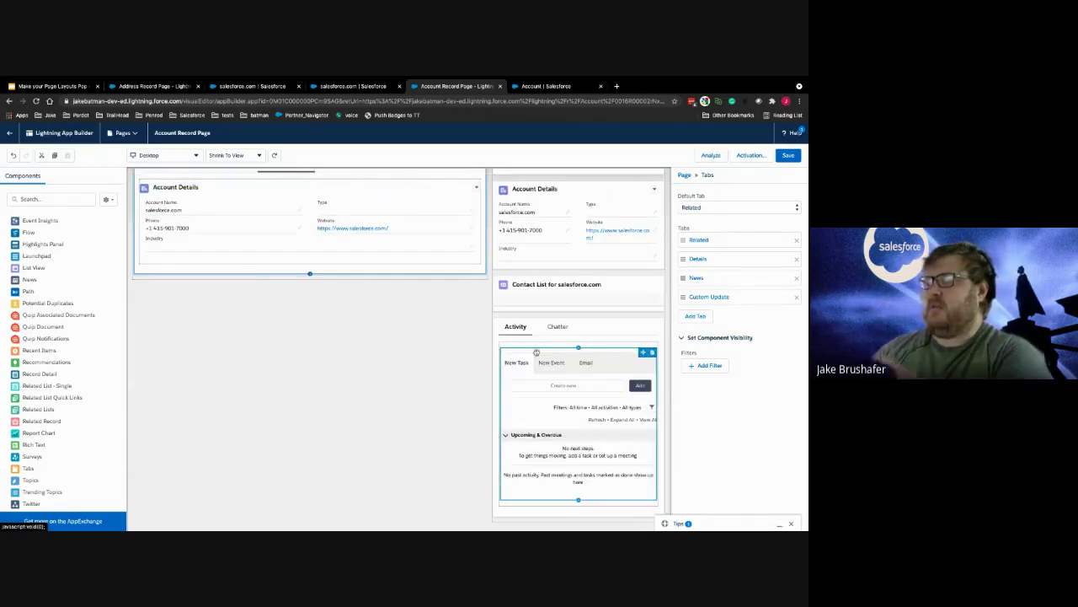
scroll(557, 264, "up", 1)
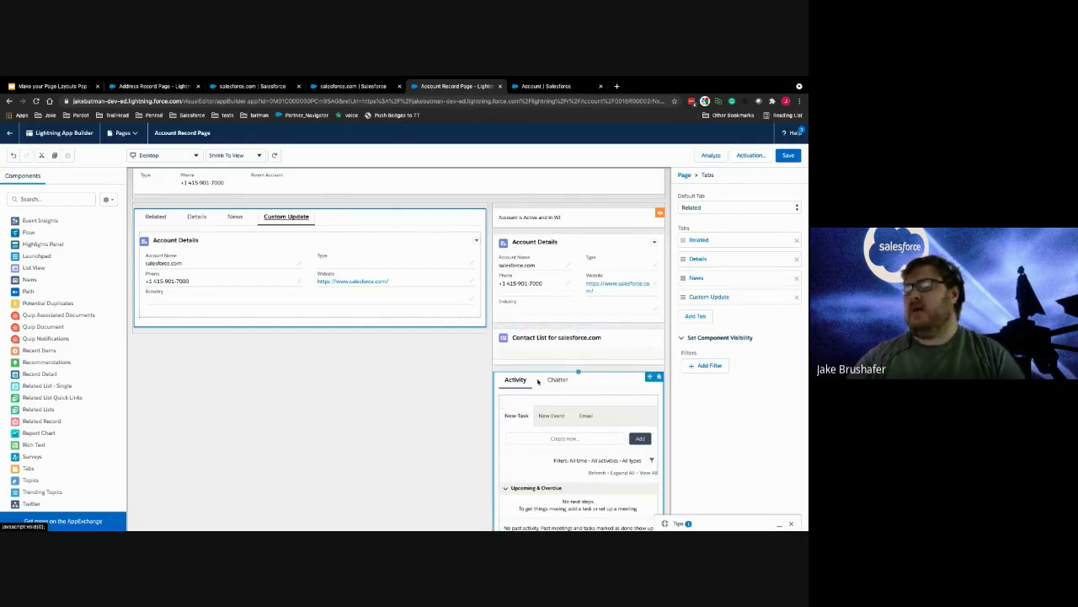
scroll(539, 365, "up", 1)
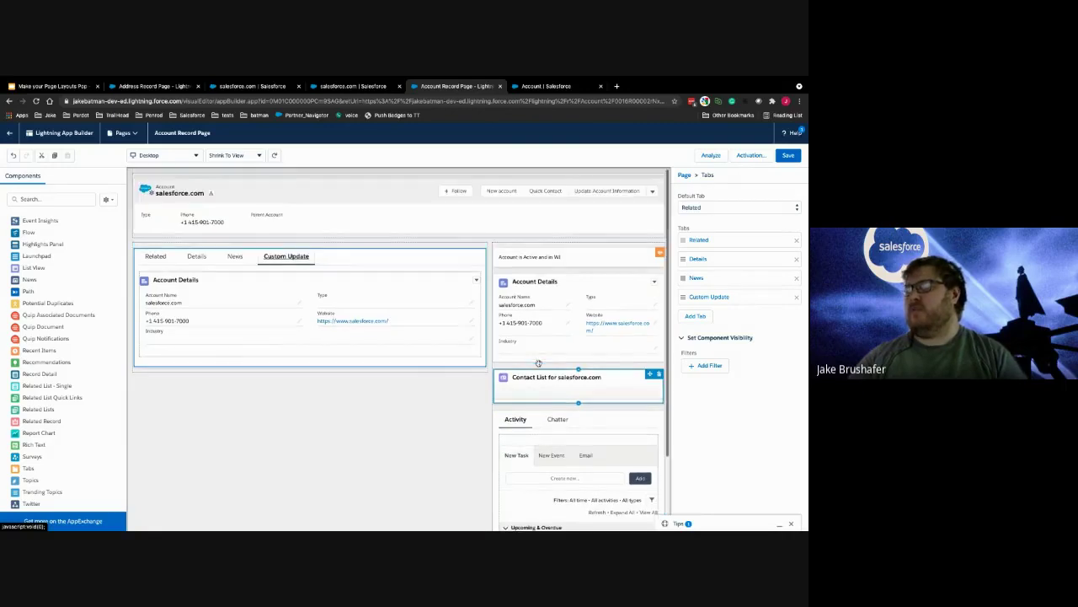
scroll(539, 365, "down", 1)
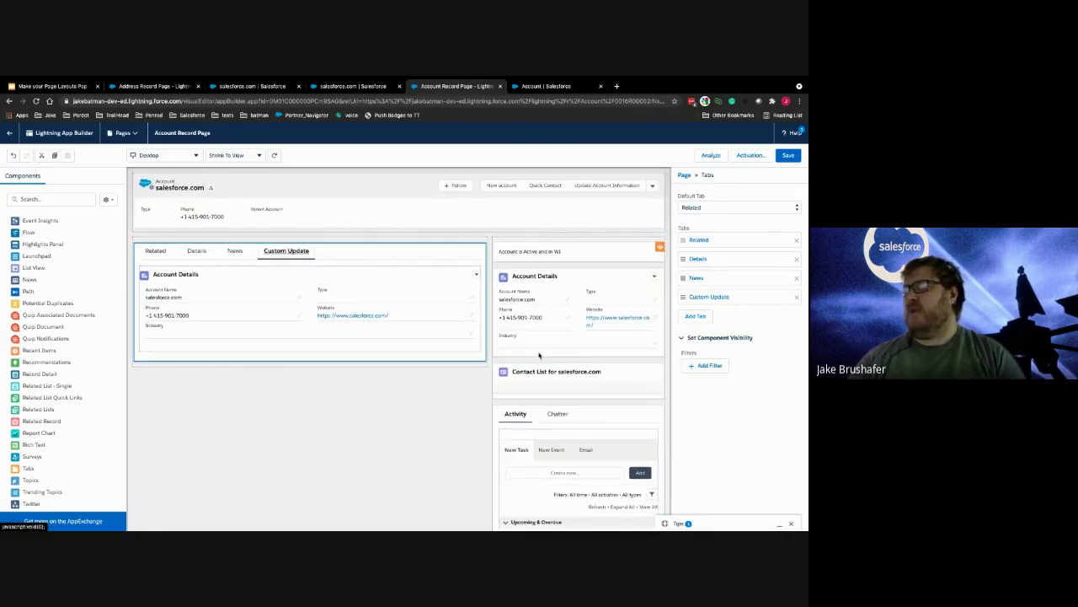
scroll(539, 374, "down", 1)
scroll(539, 374, "down", 2)
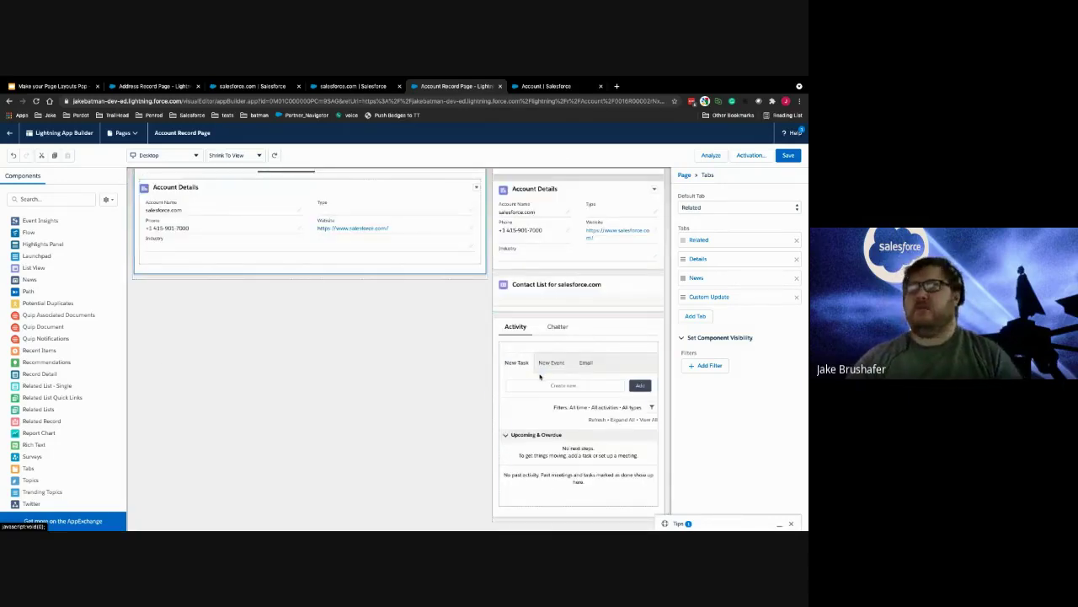
scroll(539, 363, "up", 3)
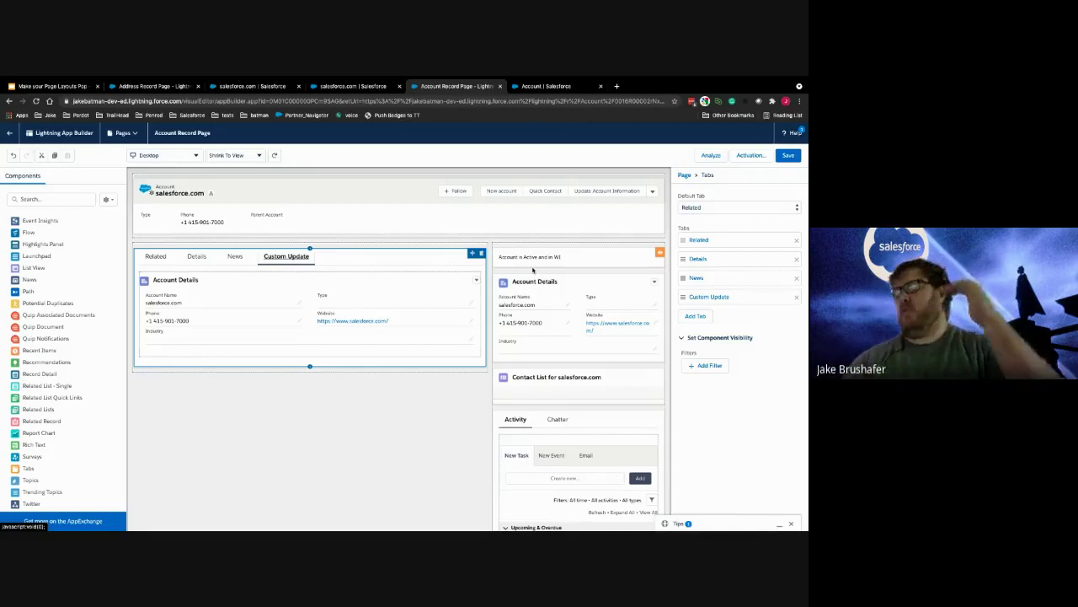
scroll(532, 270, "down", 2)
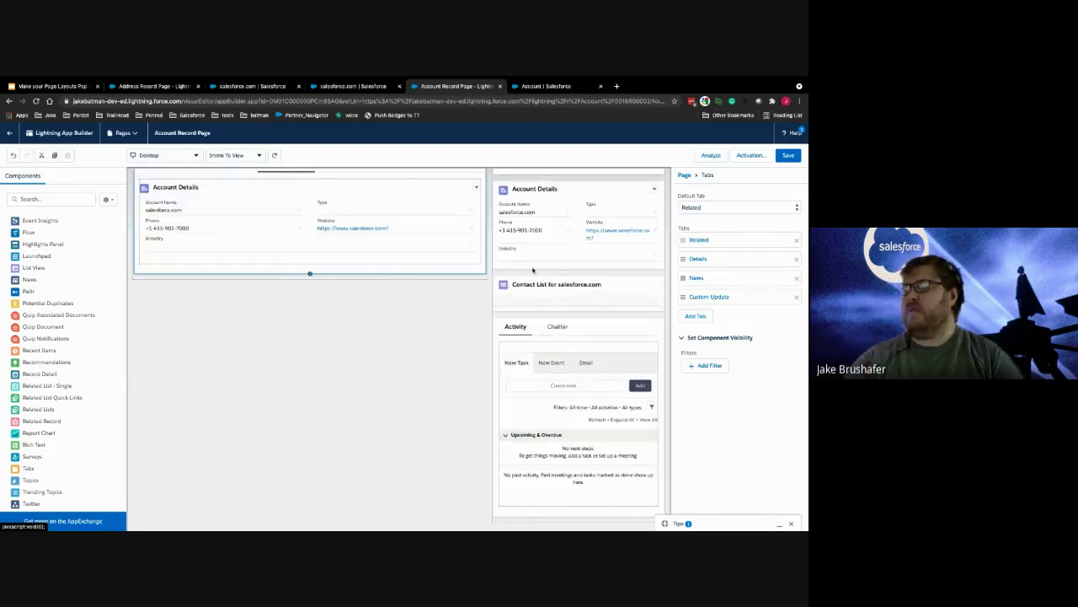
scroll(532, 270, "up", 2)
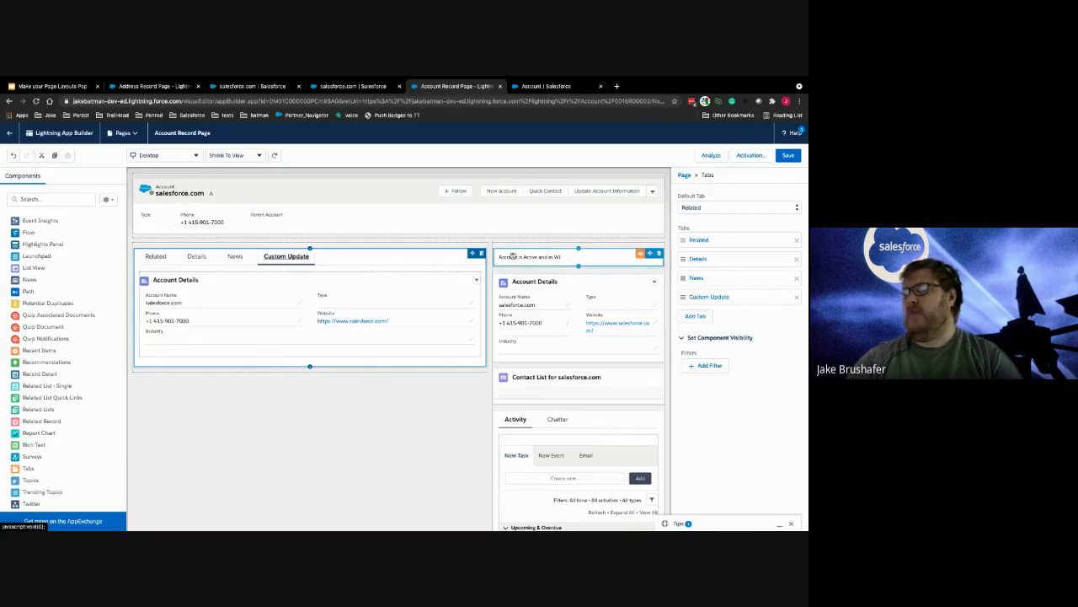
scroll(529, 350, "down", 2)
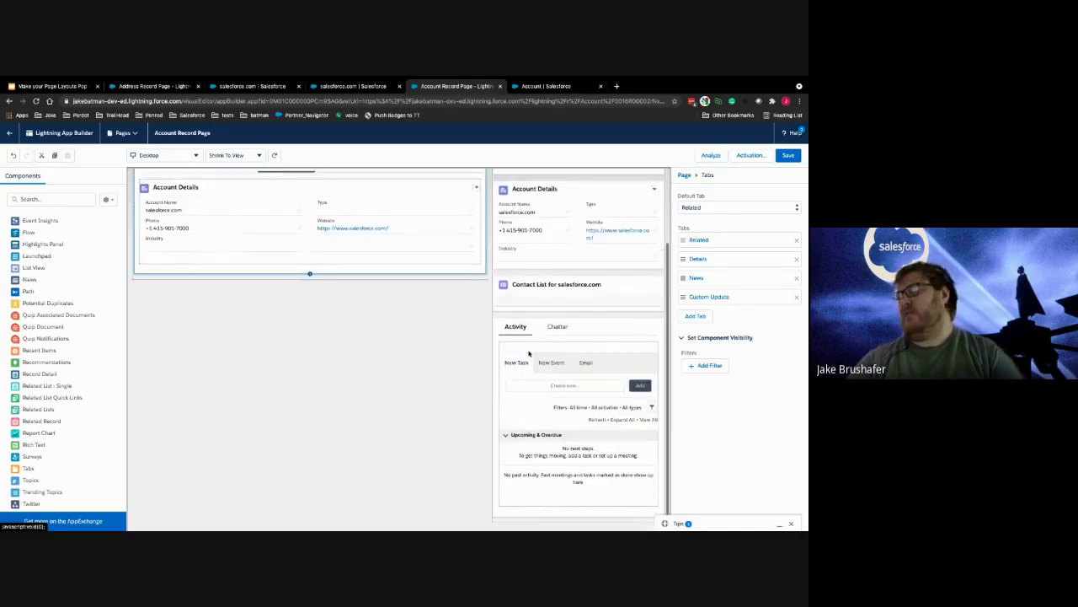
scroll(529, 353, "up", 2)
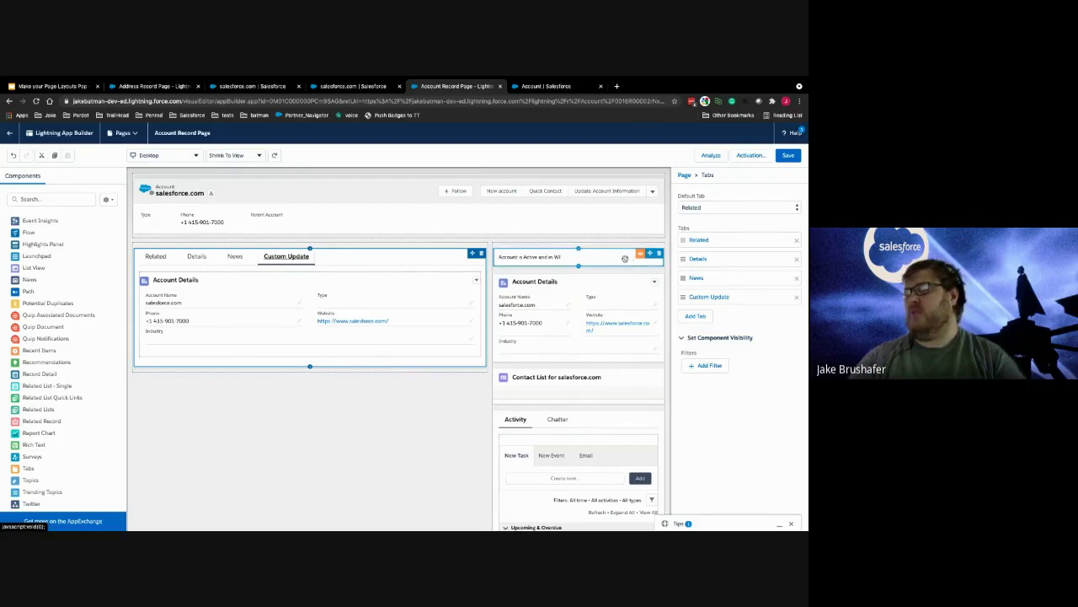
scroll(617, 302, "down", 2)
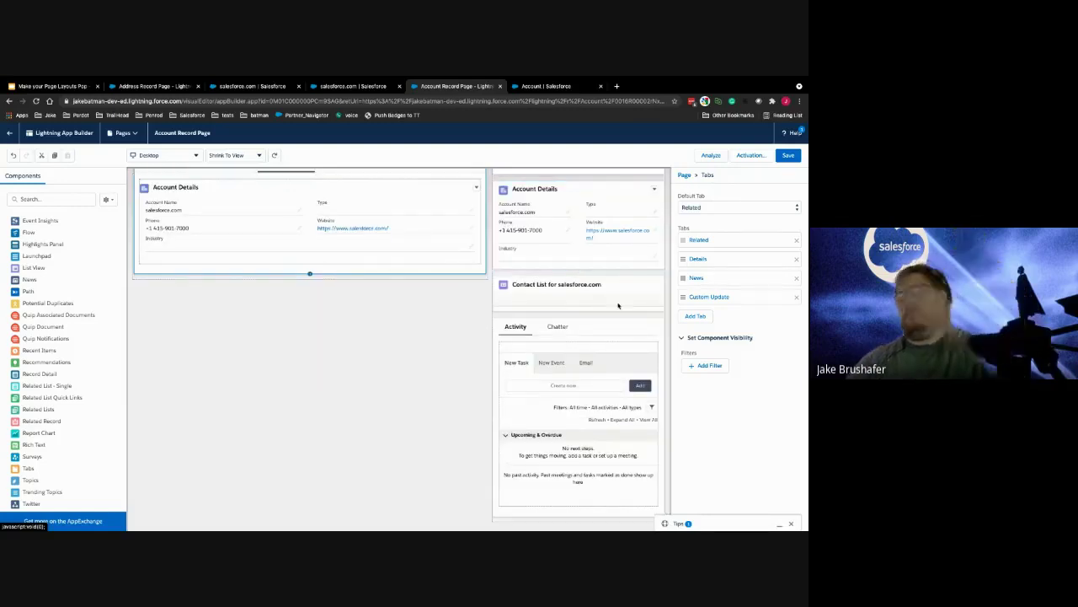
scroll(618, 305, "up", 2)
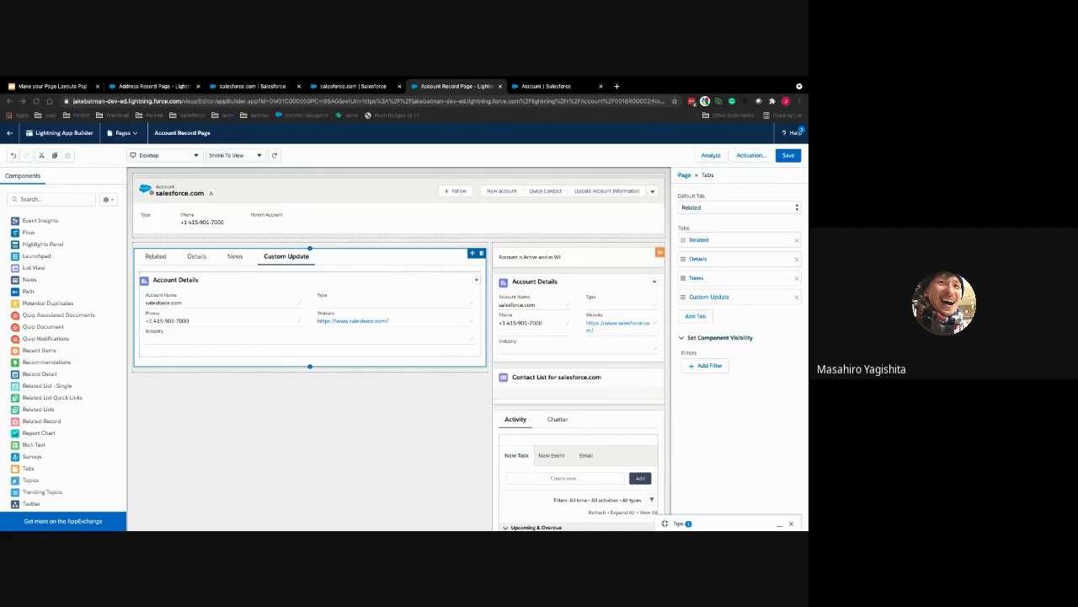
Select the Record Detail component on the Details tab and examine its fields and page layout settings
left_click(191, 256)
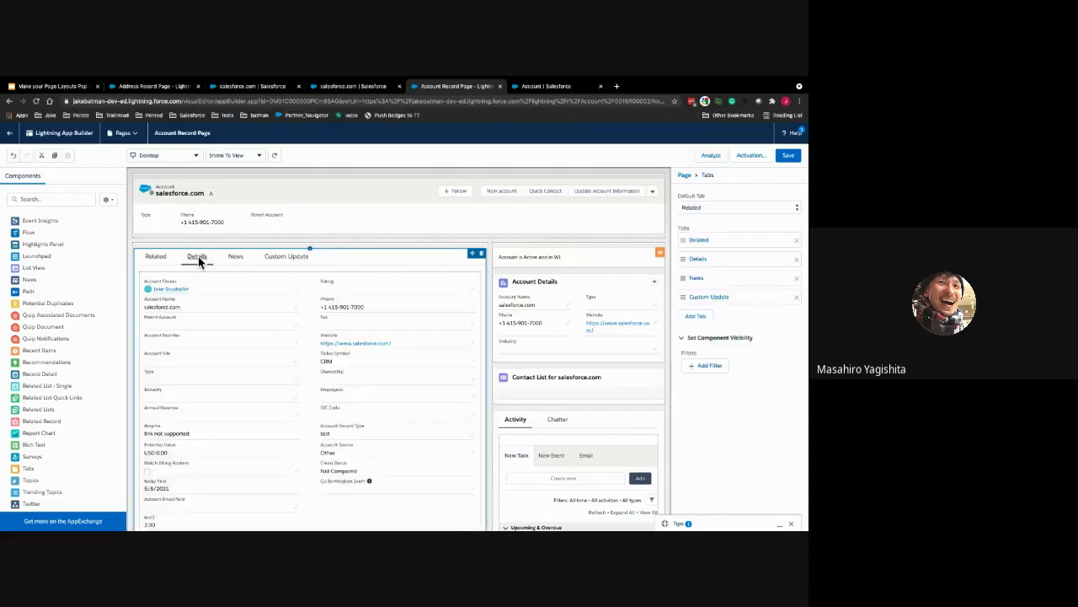
left_click(204, 310)
scroll(204, 309, "down", 2)
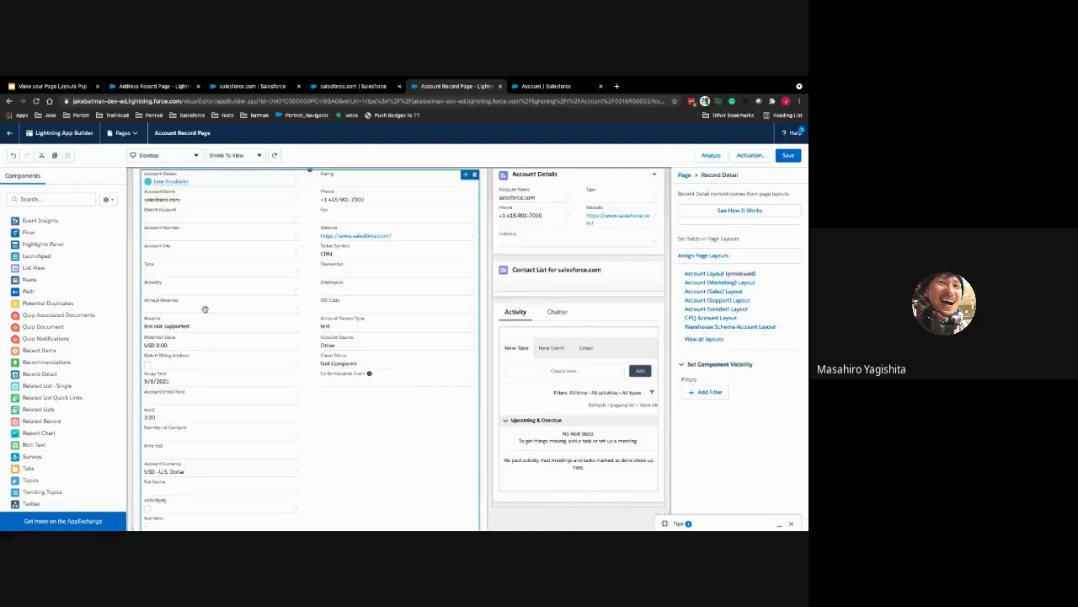
scroll(205, 312, "down", 1)
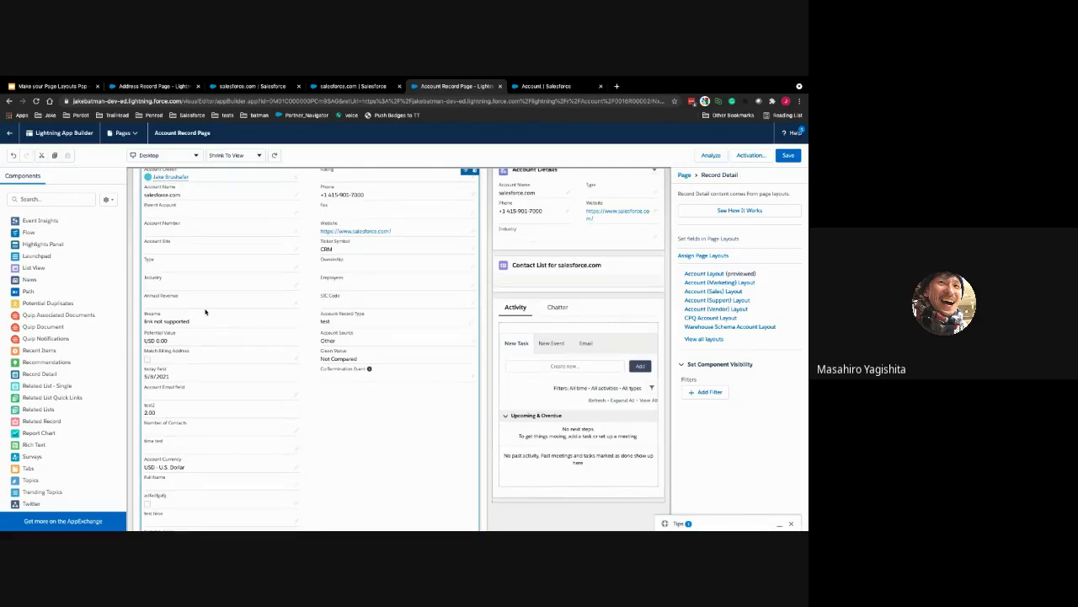
scroll(205, 311, "up", 1)
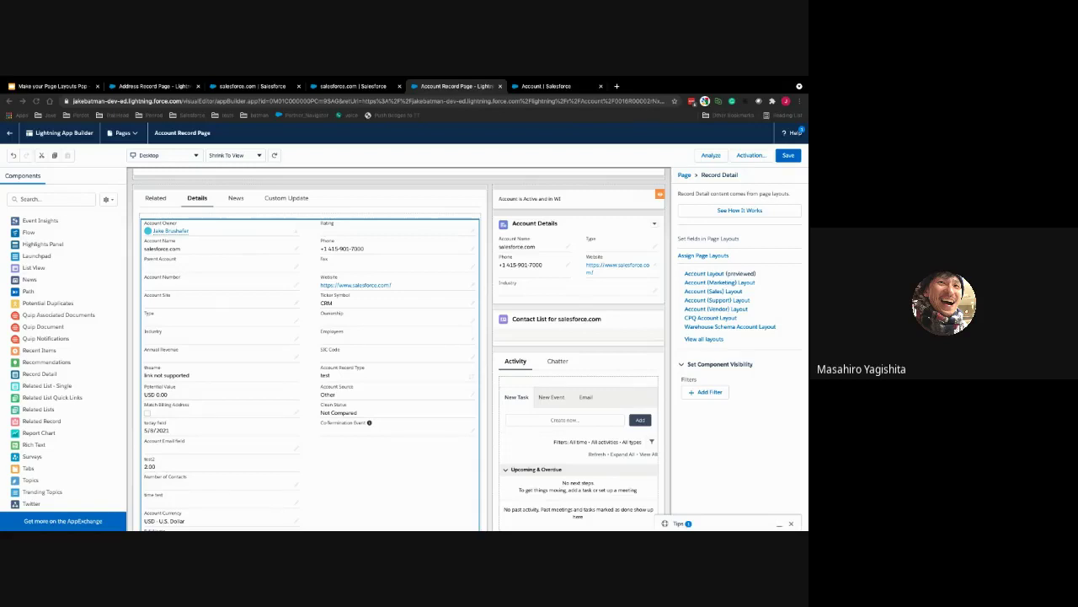
left_click(120, 137)
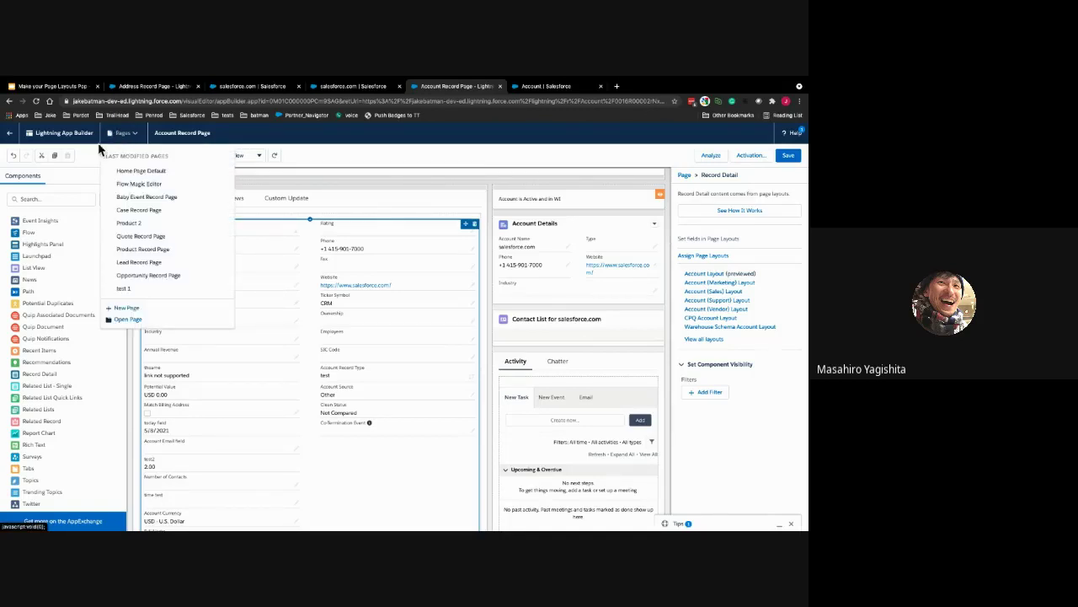
left_click(93, 158)
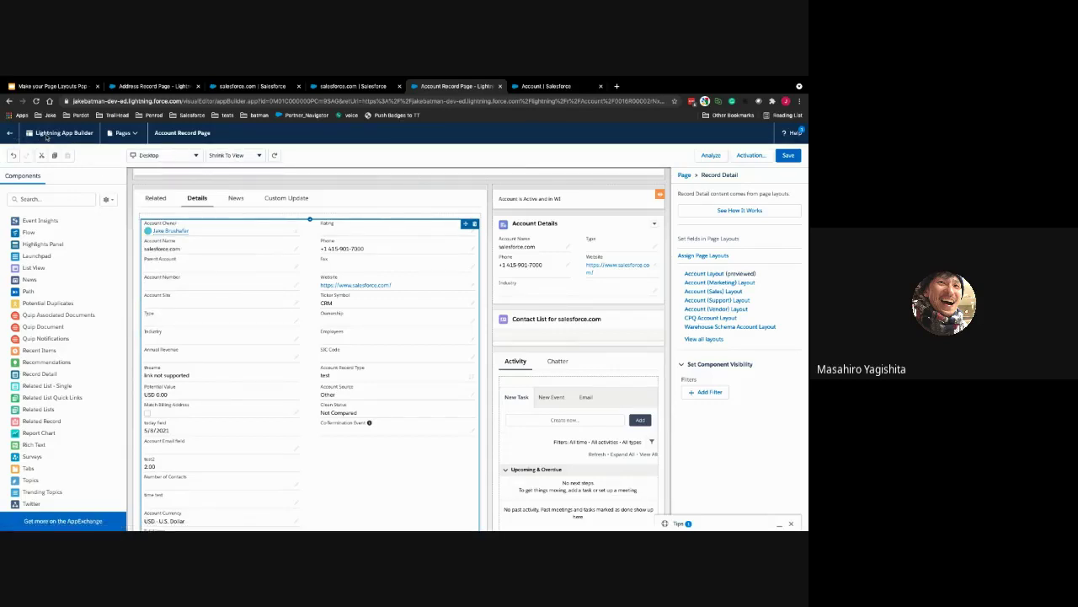
Start a new Lightning record page labelled "Account 2" for the Account object, leaving the current page's unsaved changes
scroll(201, 297, "up", 2)
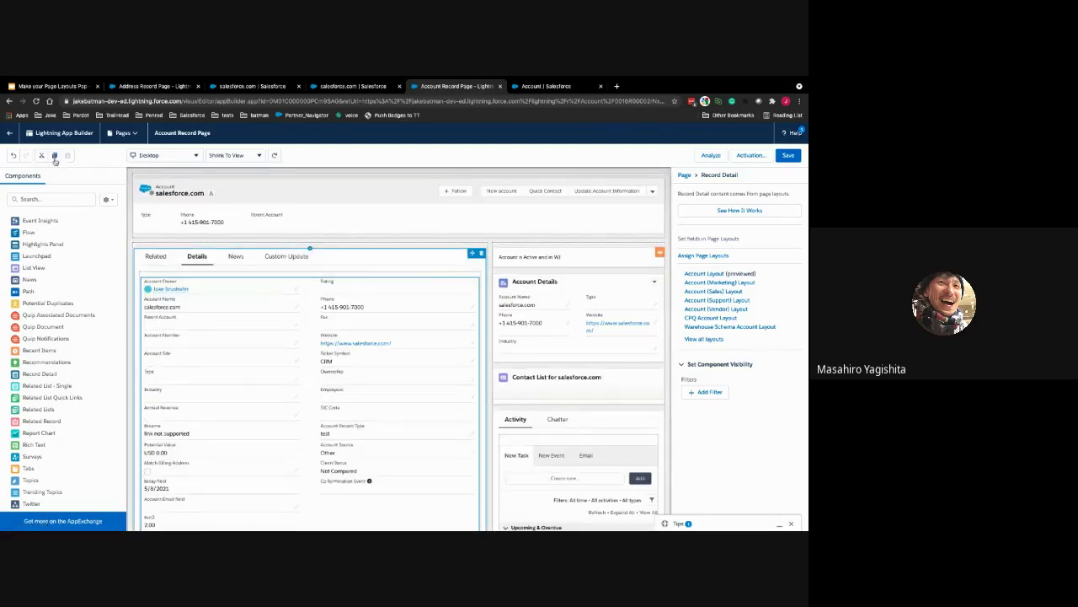
left_click(124, 133)
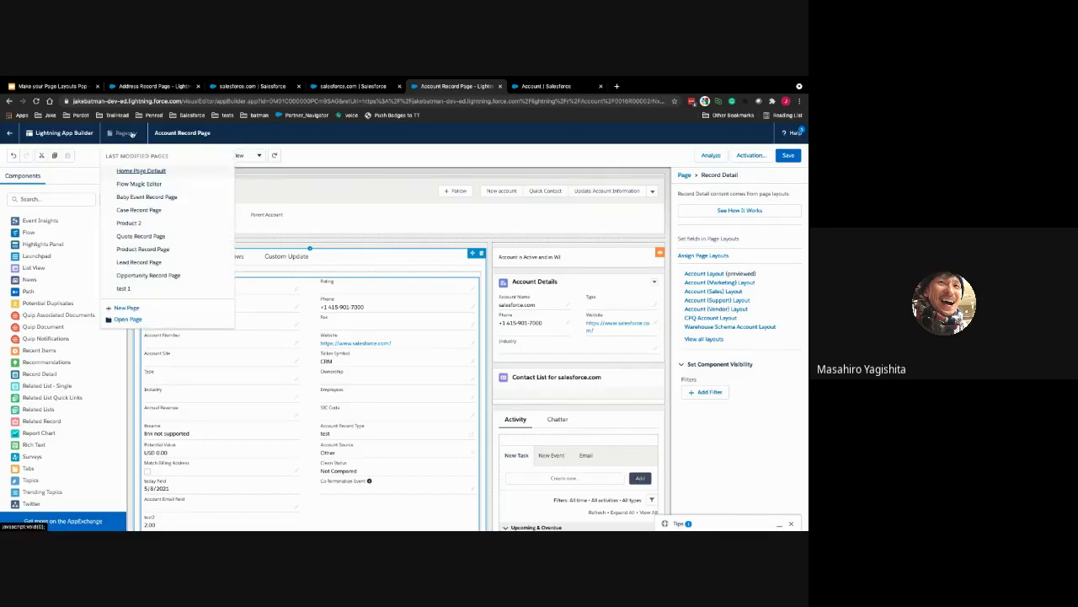
left_click(126, 309)
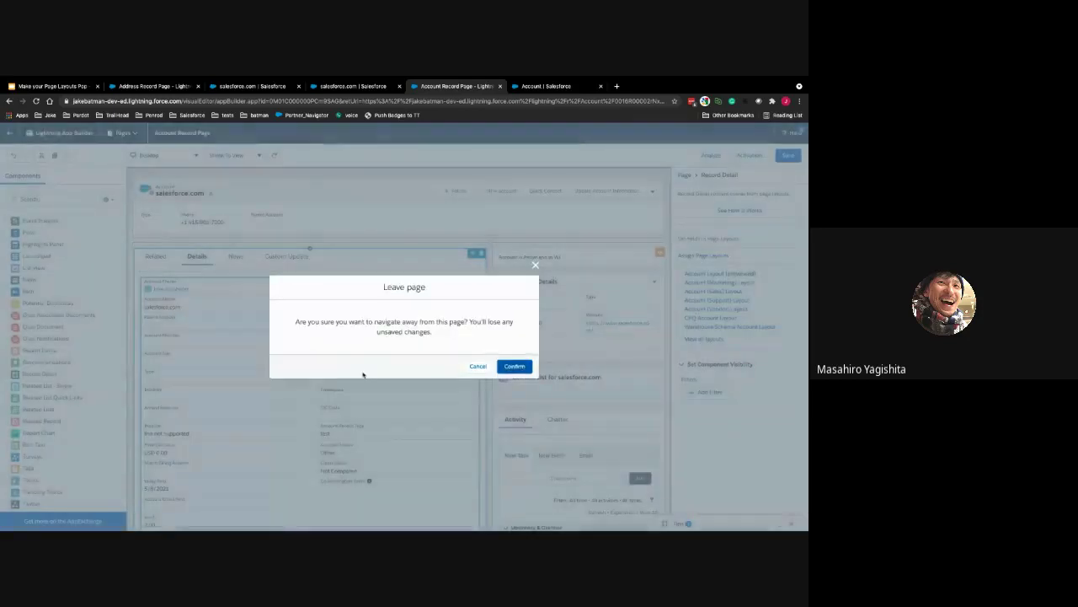
left_click(516, 367)
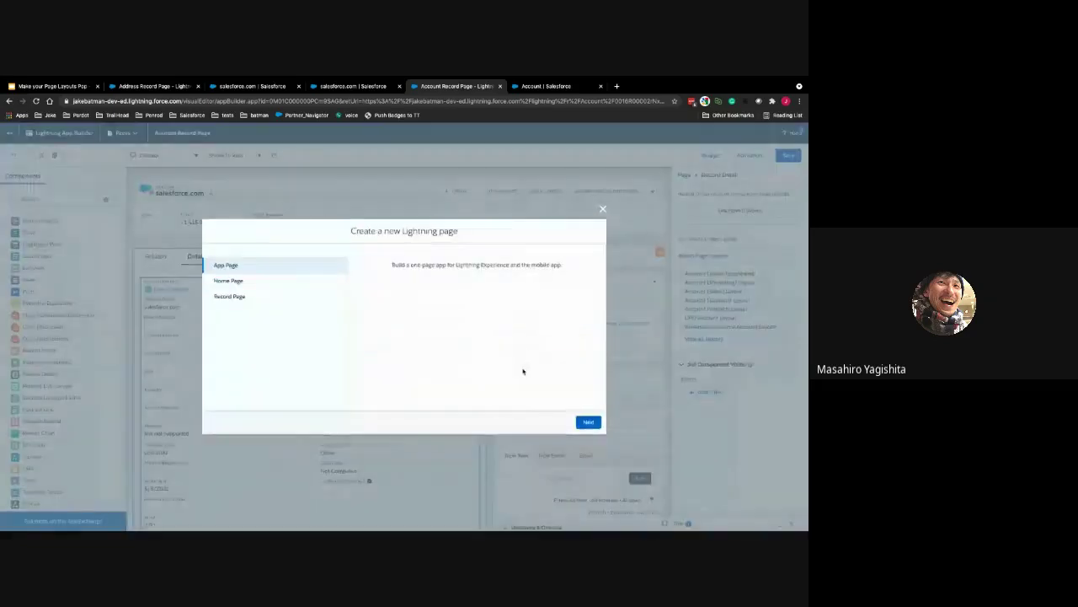
left_click(267, 296)
left_click(588, 422)
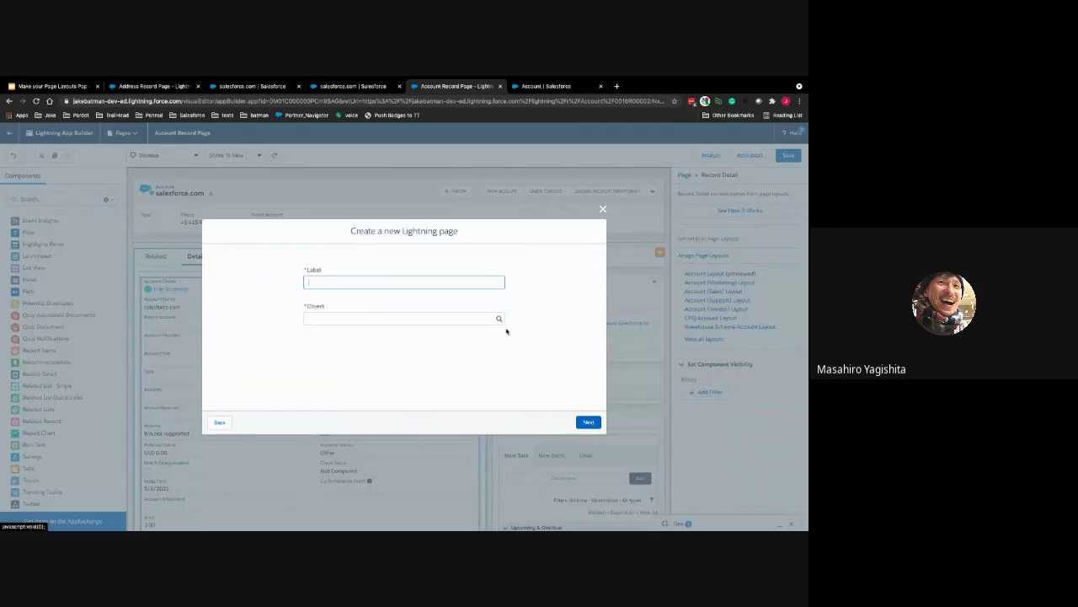
type("Account 2")
left_click(407, 317)
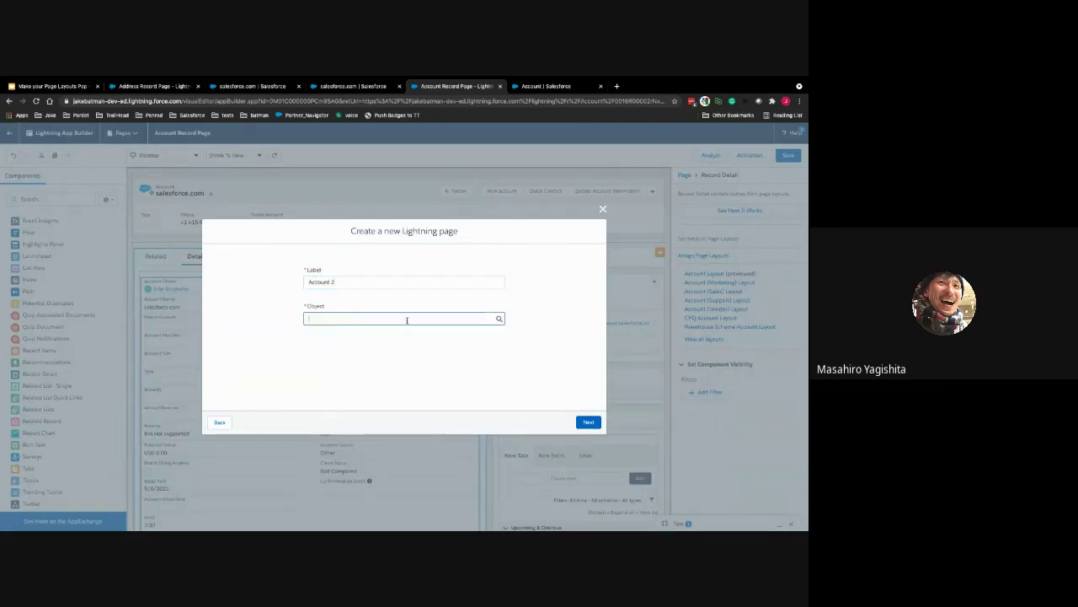
left_click(390, 336)
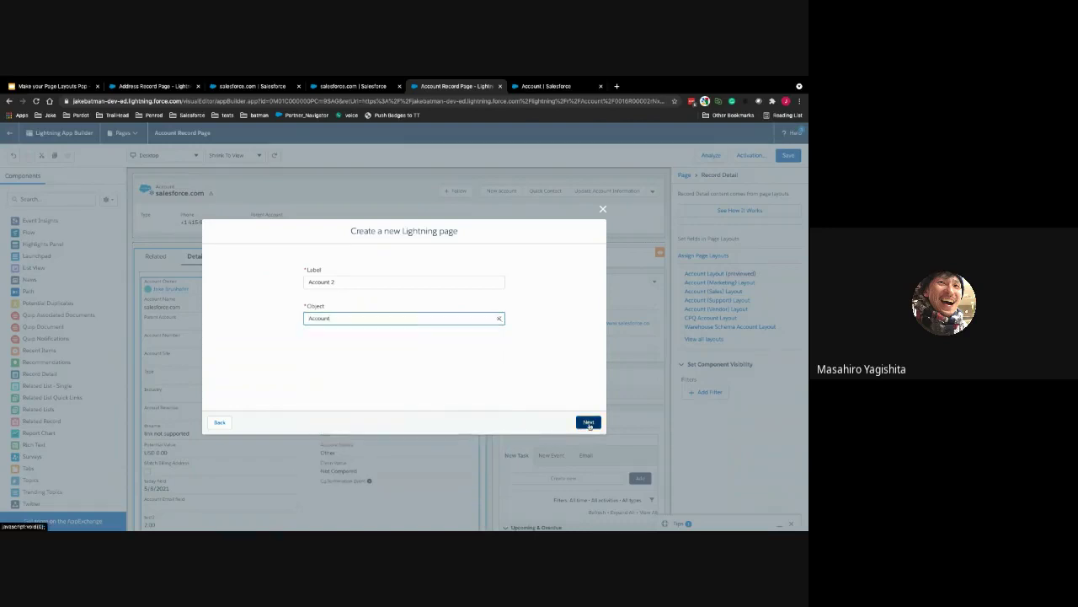
left_click(588, 422)
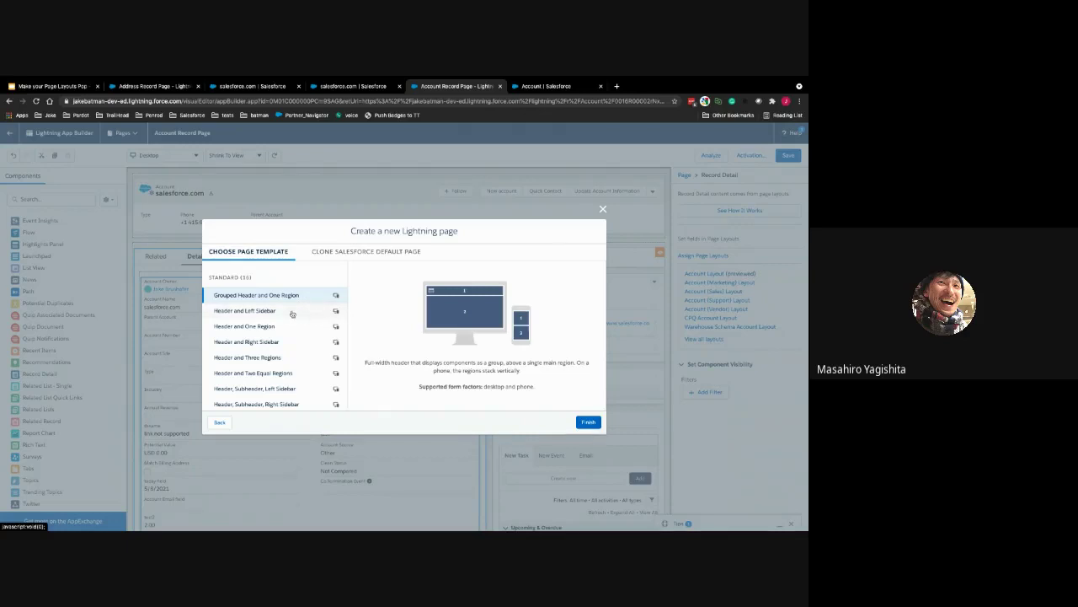
Preview the Header, Subheader, Right Sidebar and One Region templates and check the Salesforce default pages available for cloning
scroll(286, 341, "down", 3)
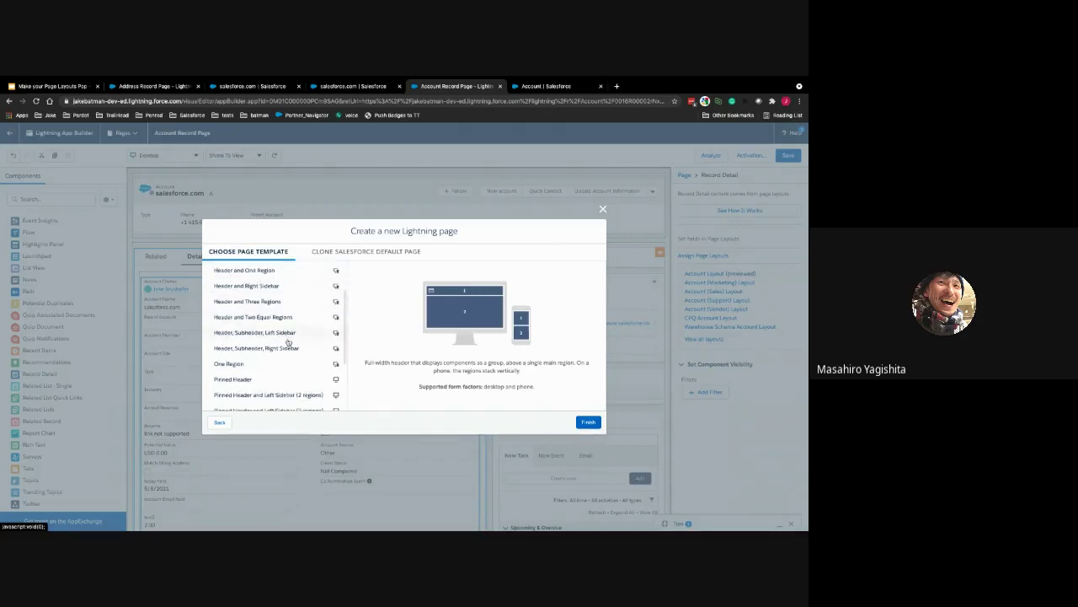
scroll(287, 341, "down", 1)
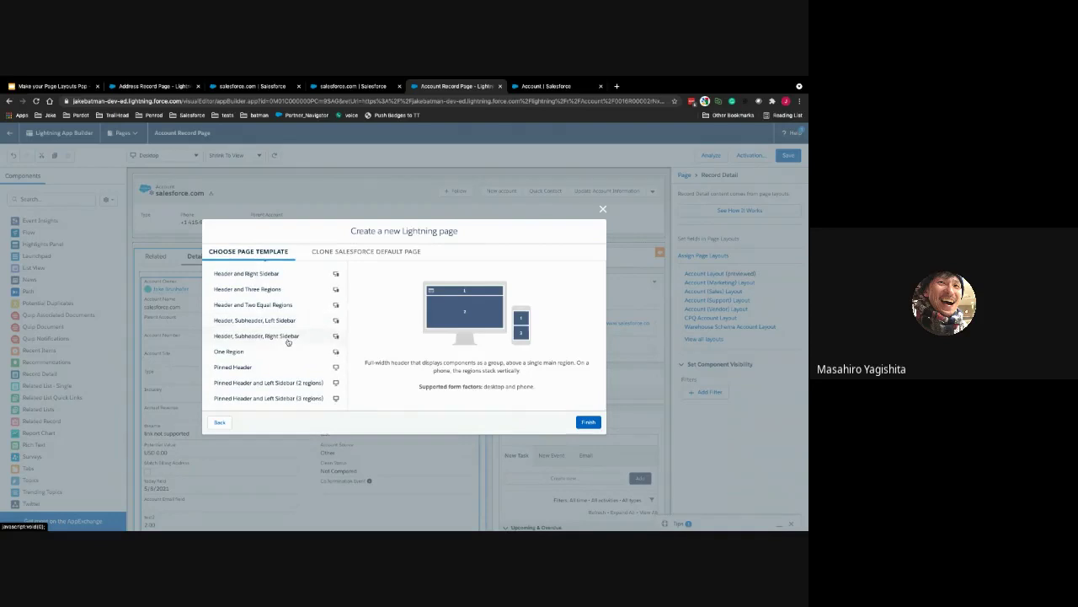
scroll(286, 340, "up", 1)
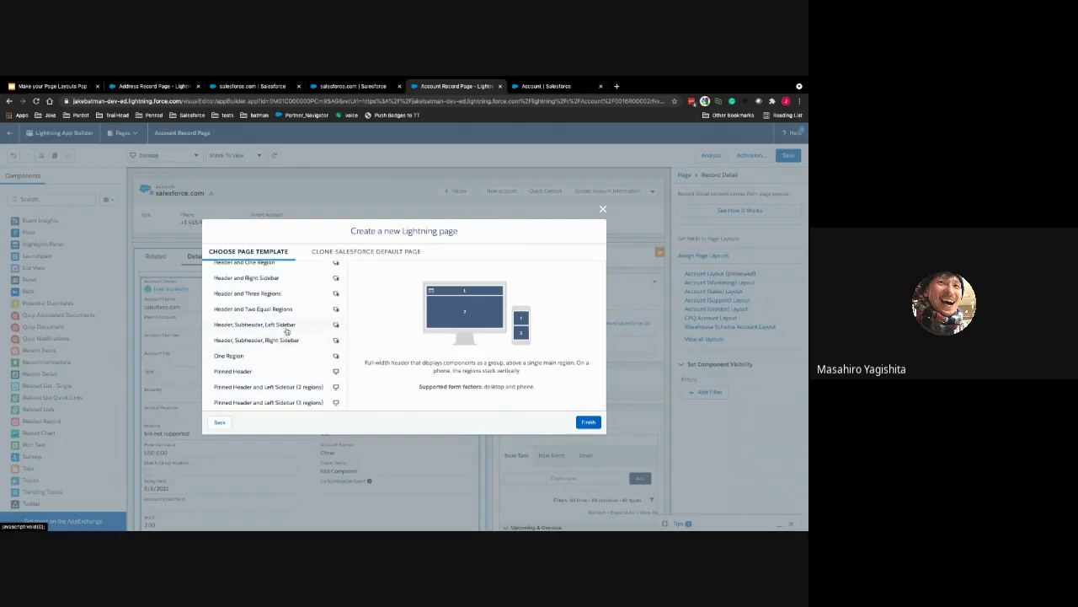
left_click(286, 326)
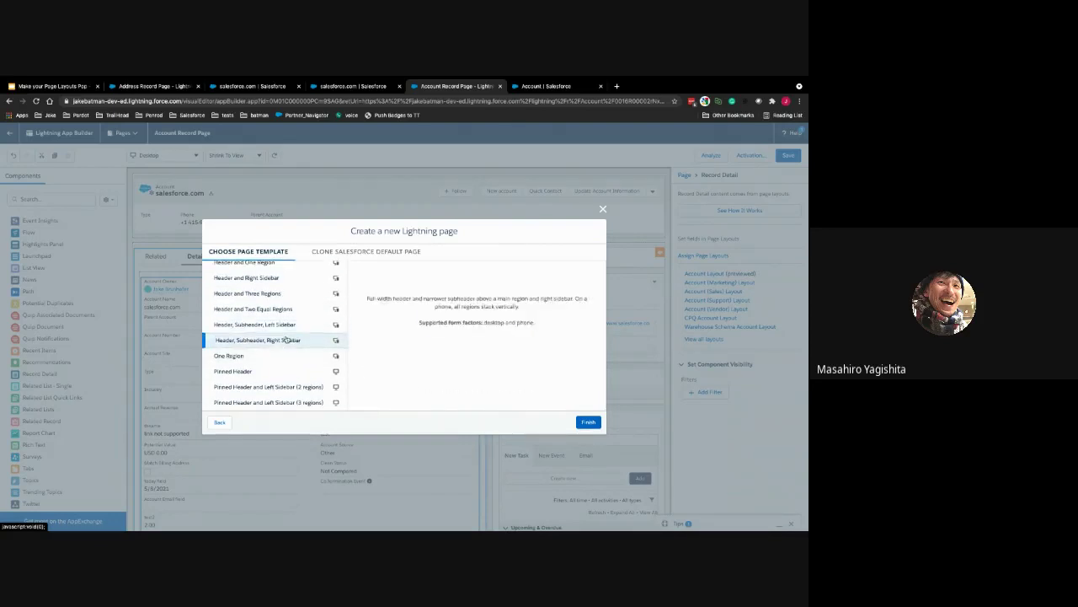
left_click(279, 352)
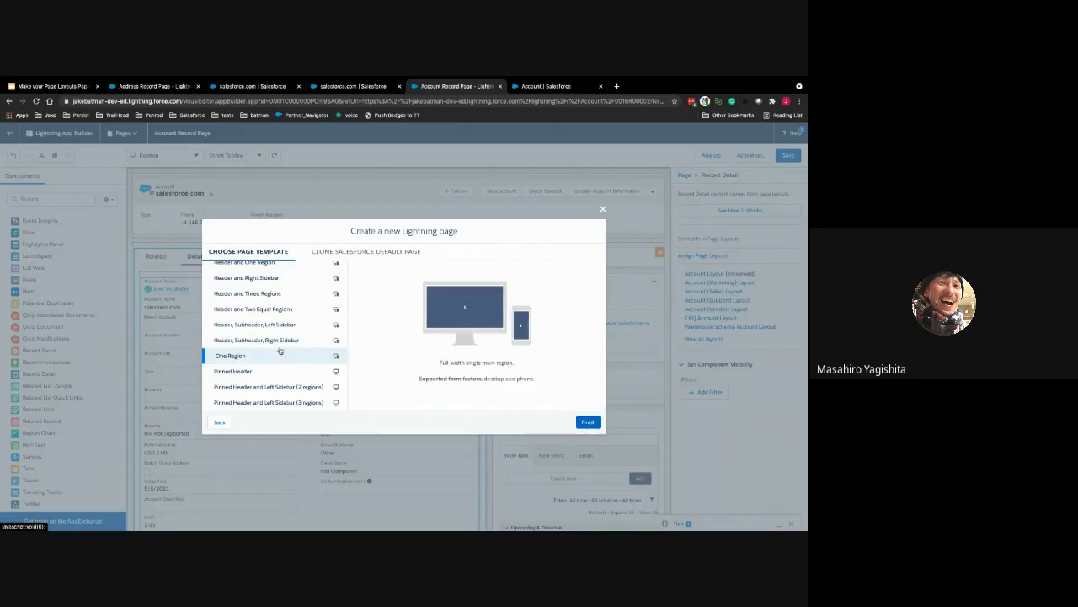
left_click(356, 253)
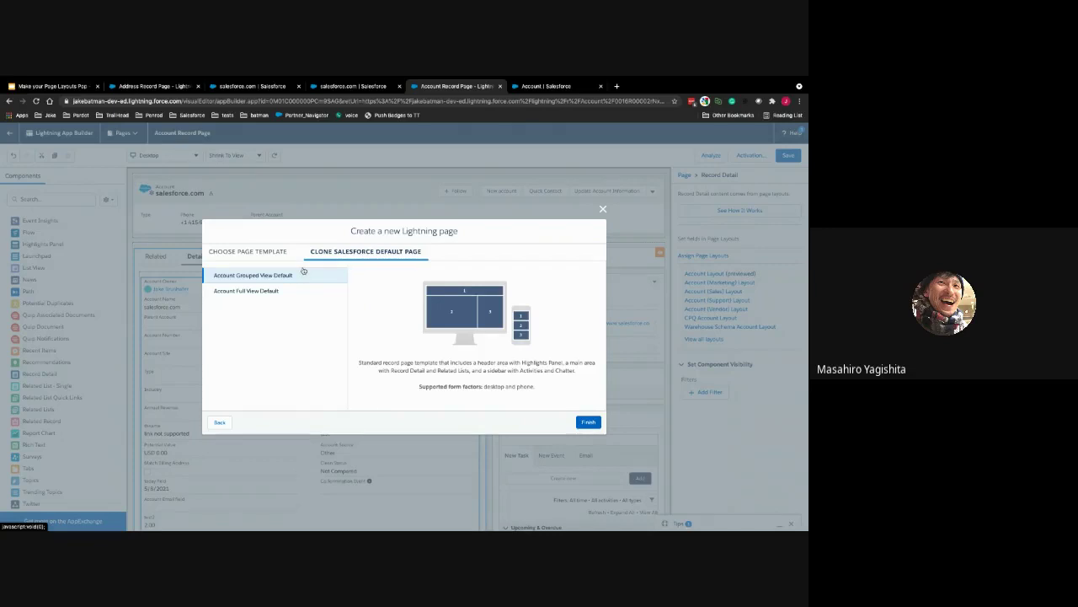
left_click(269, 255)
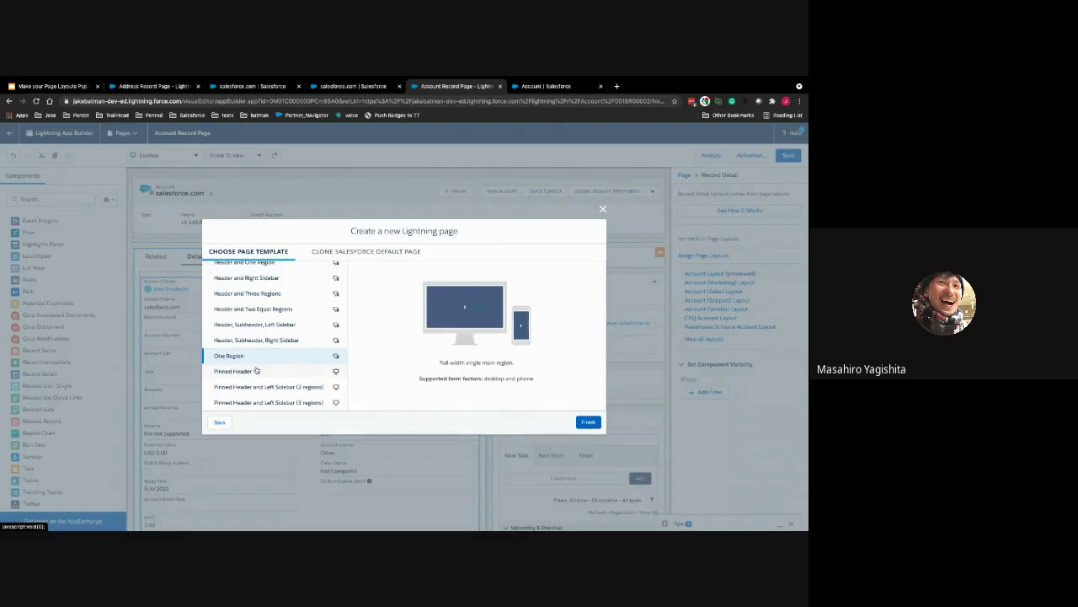
Browse the standard page templates and compare the layout of Pinned Header and Left Sidebar (3 regions) with One Region
scroll(256, 369, "up", 1)
scroll(256, 369, "up", 1)
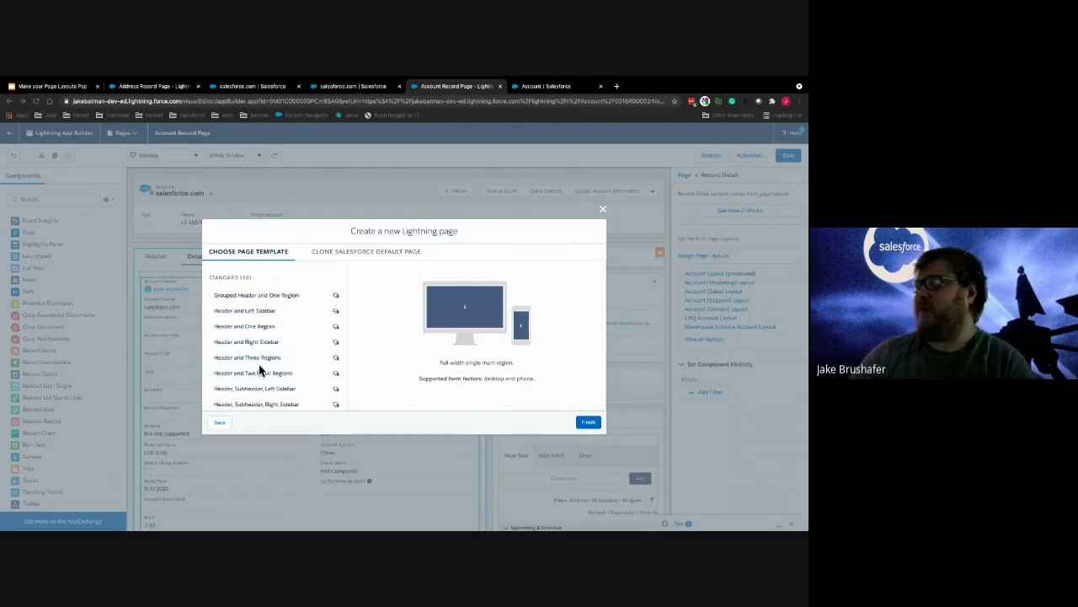
scroll(258, 368, "down", 1)
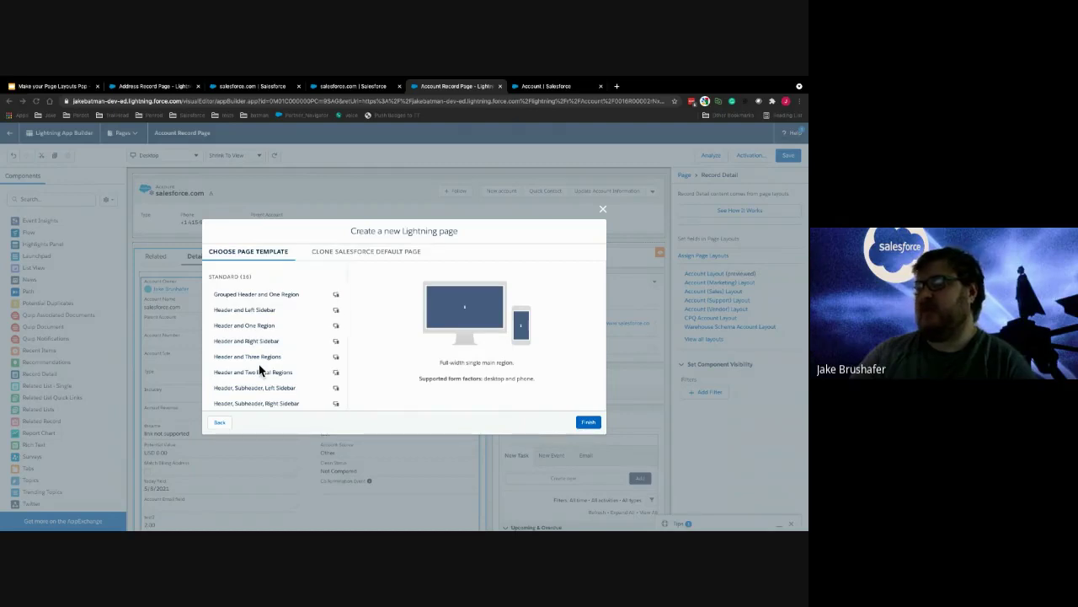
scroll(259, 369, "down", 3)
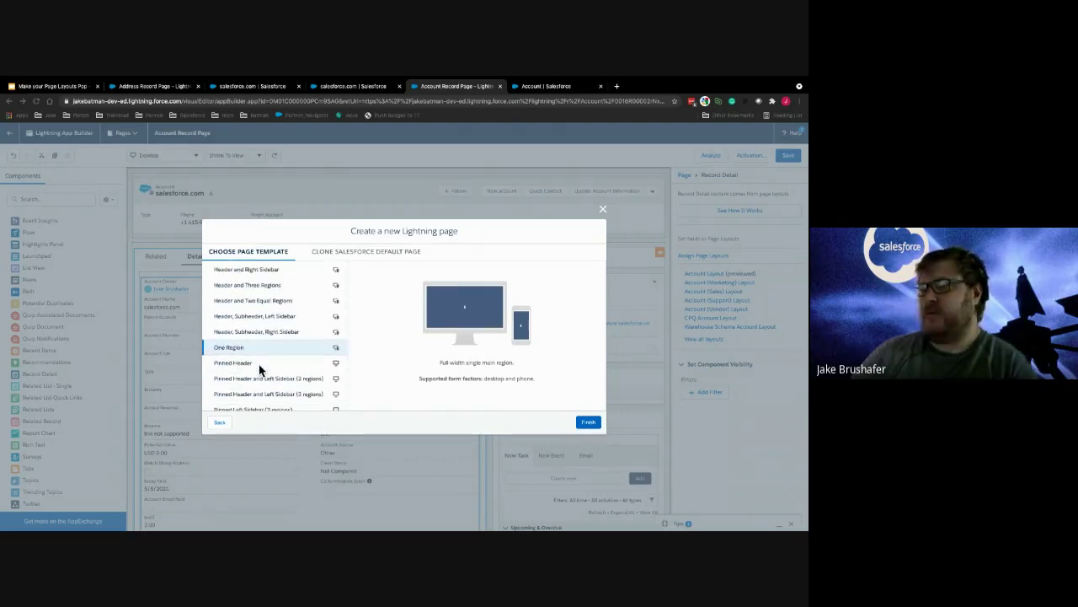
scroll(259, 358, "down", 2)
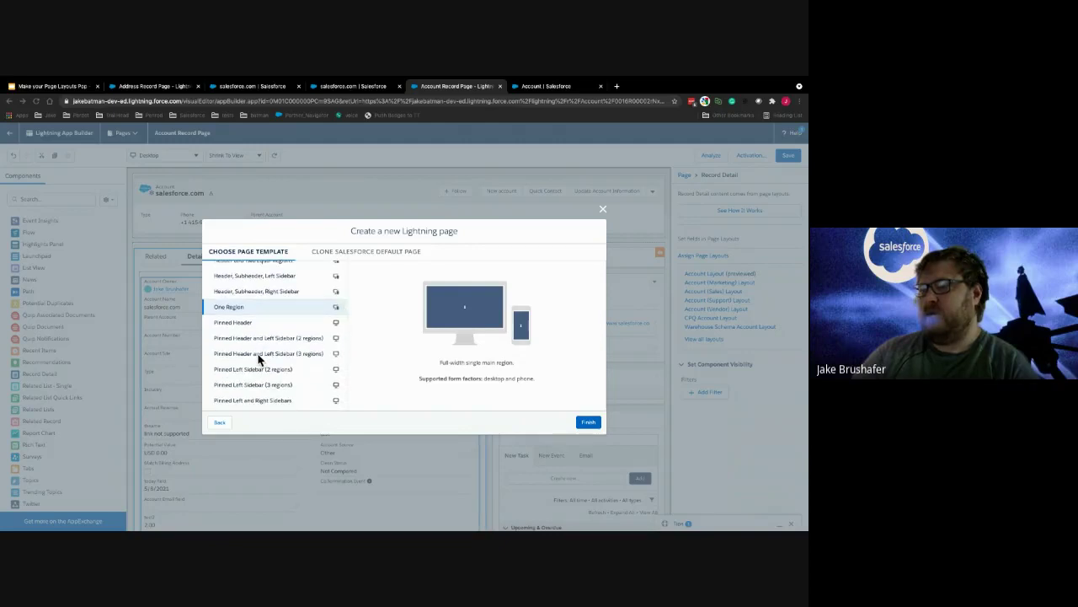
left_click(258, 355)
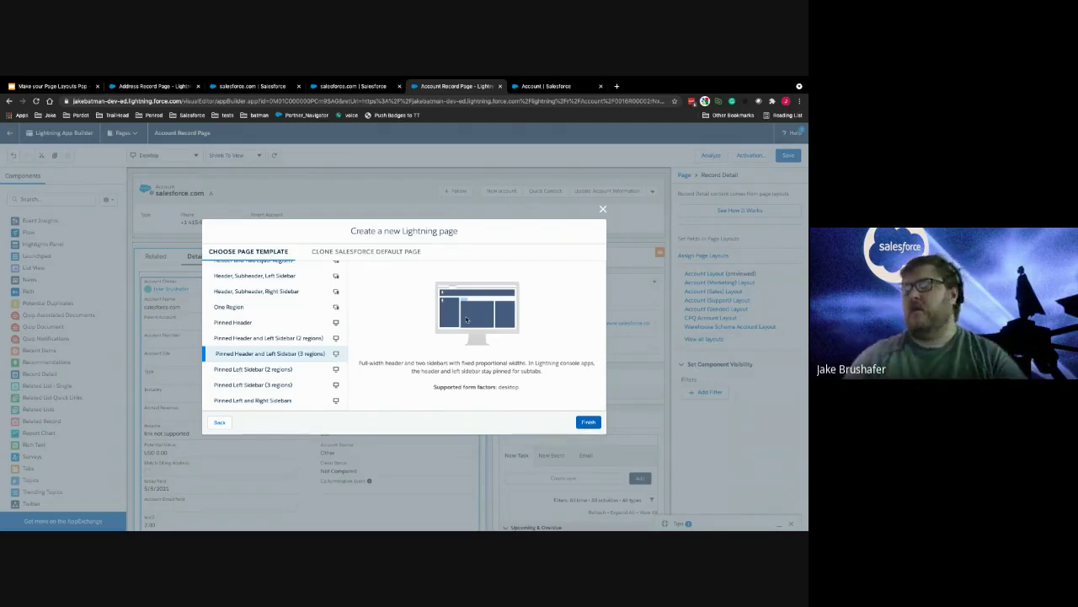
left_click(276, 306)
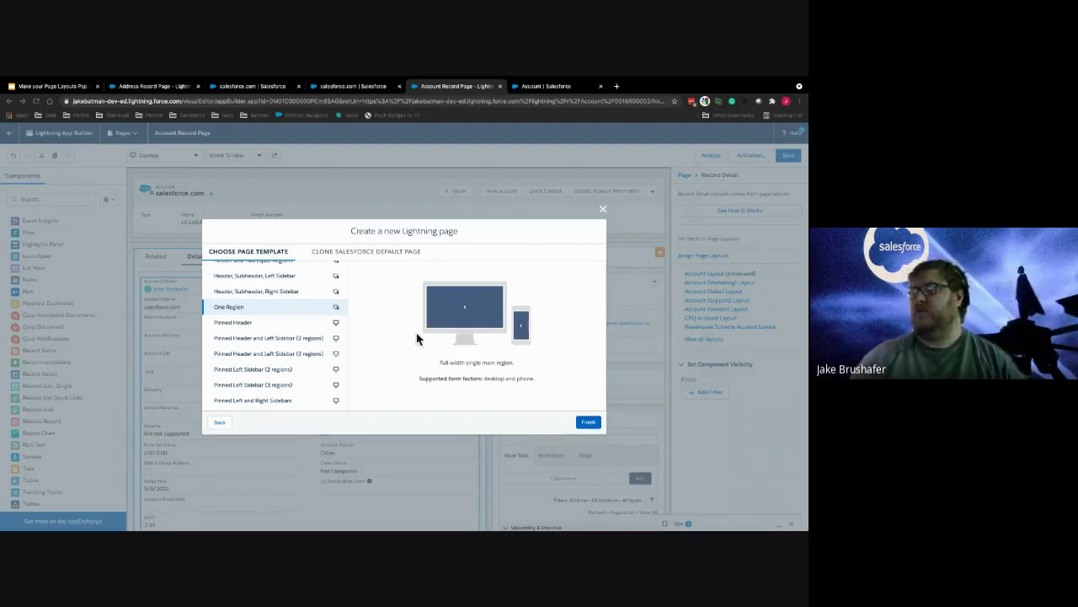
left_click(265, 354)
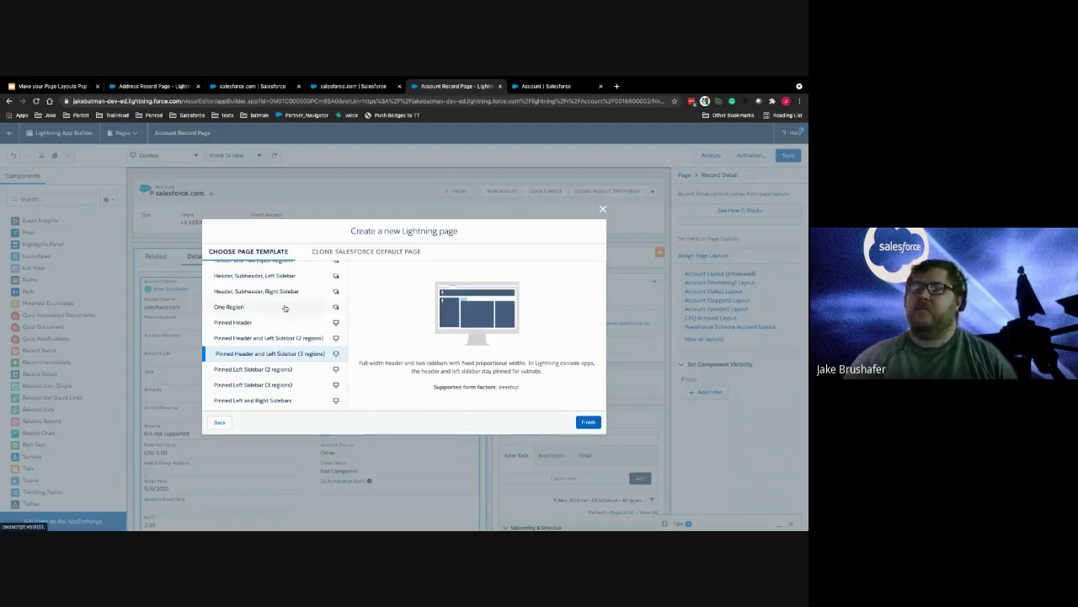
Compare the One Region template with Header and Two Equal Regions, and close the page creation wizard without creating the page
scroll(284, 308, "up", 5)
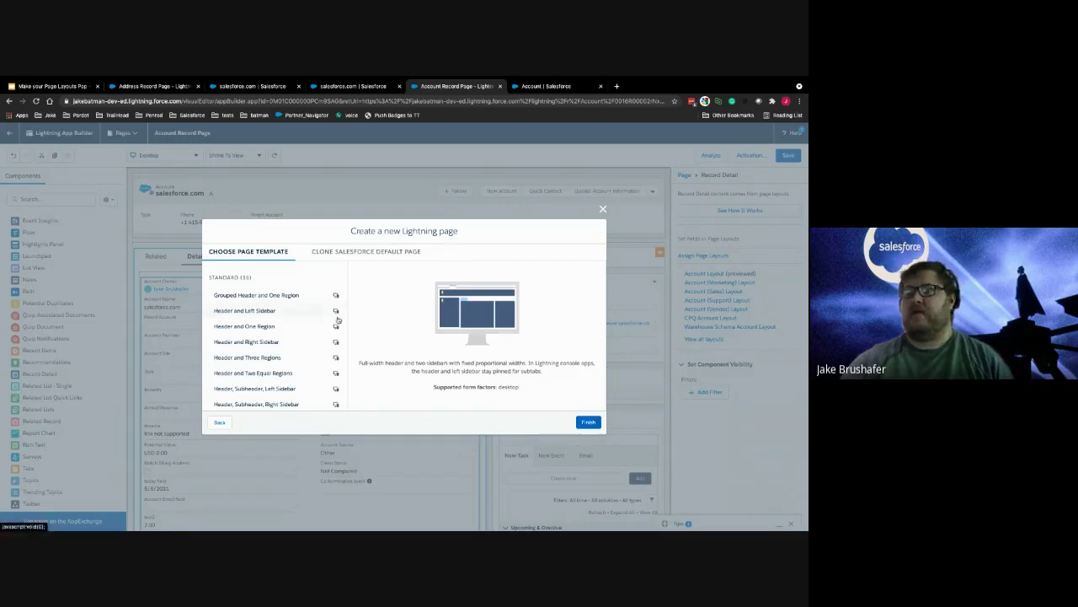
scroll(300, 353, "down", 1)
scroll(300, 354, "down", 2)
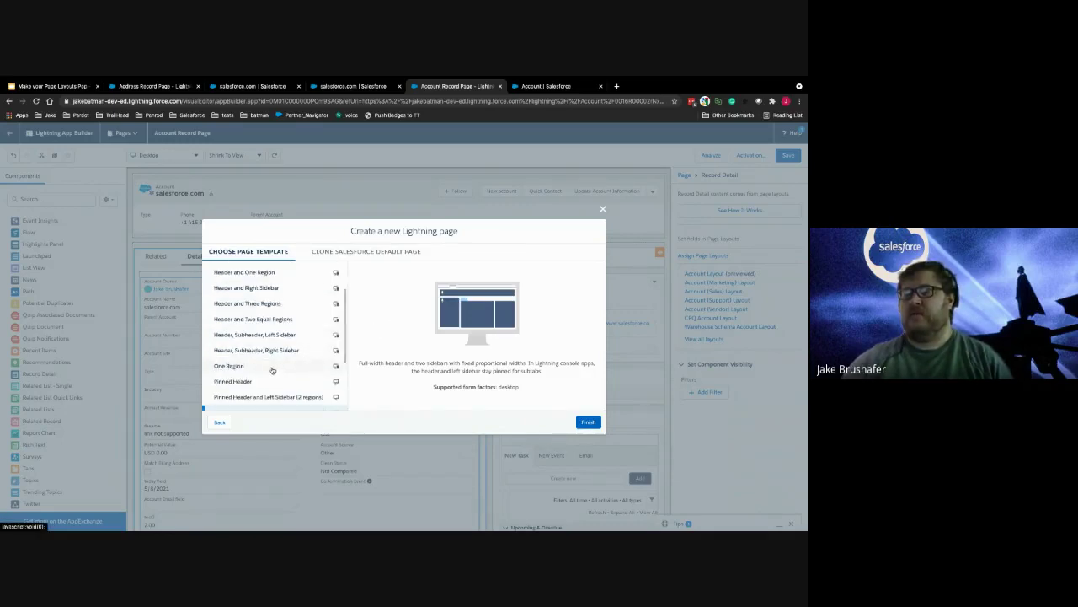
left_click(272, 367)
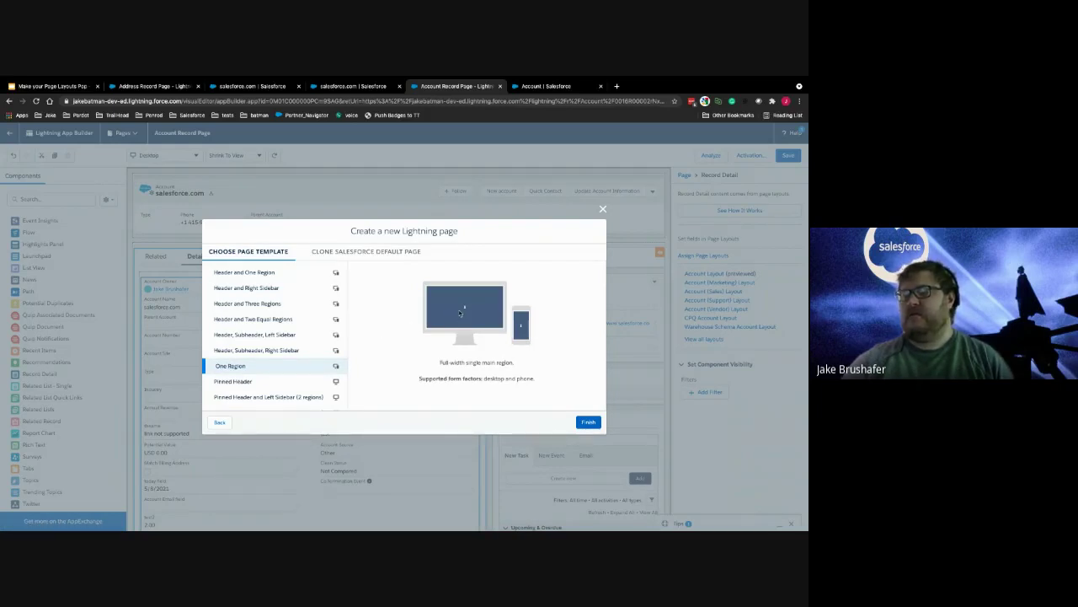
left_click(259, 321)
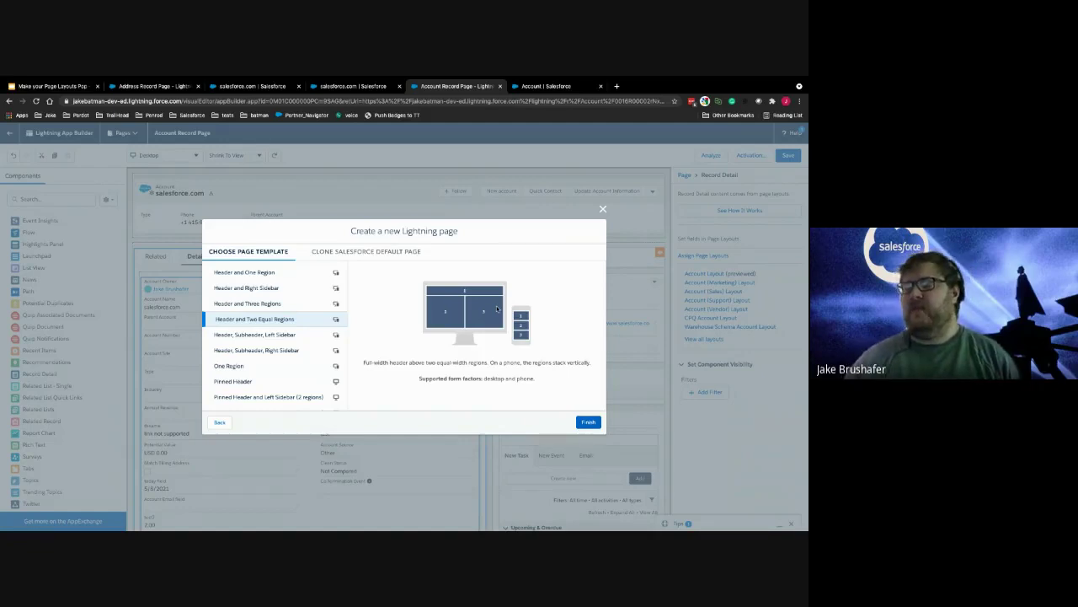
left_click(265, 365)
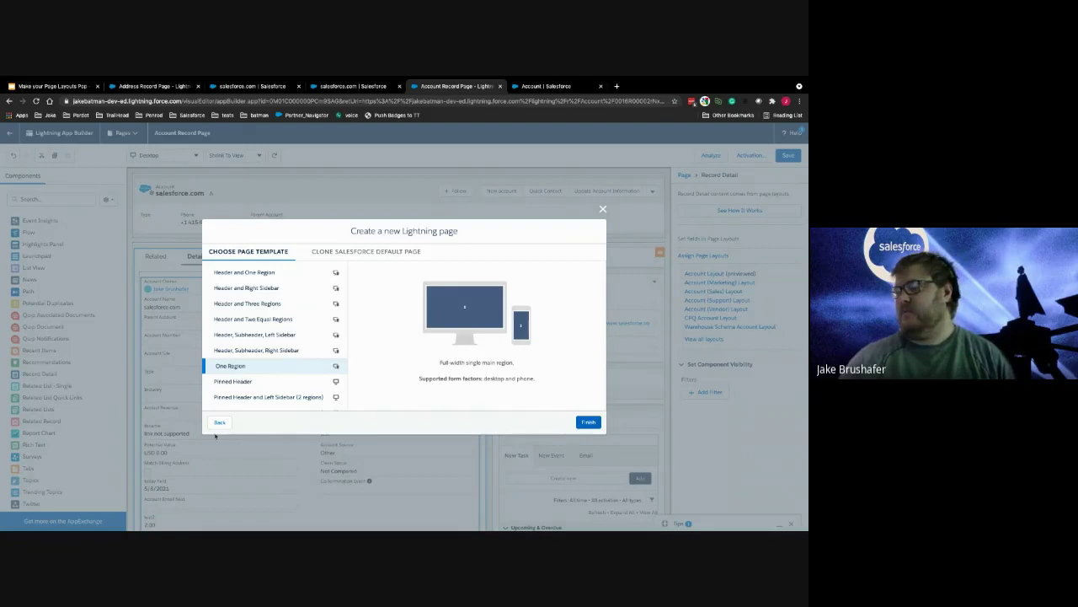
left_click(602, 208)
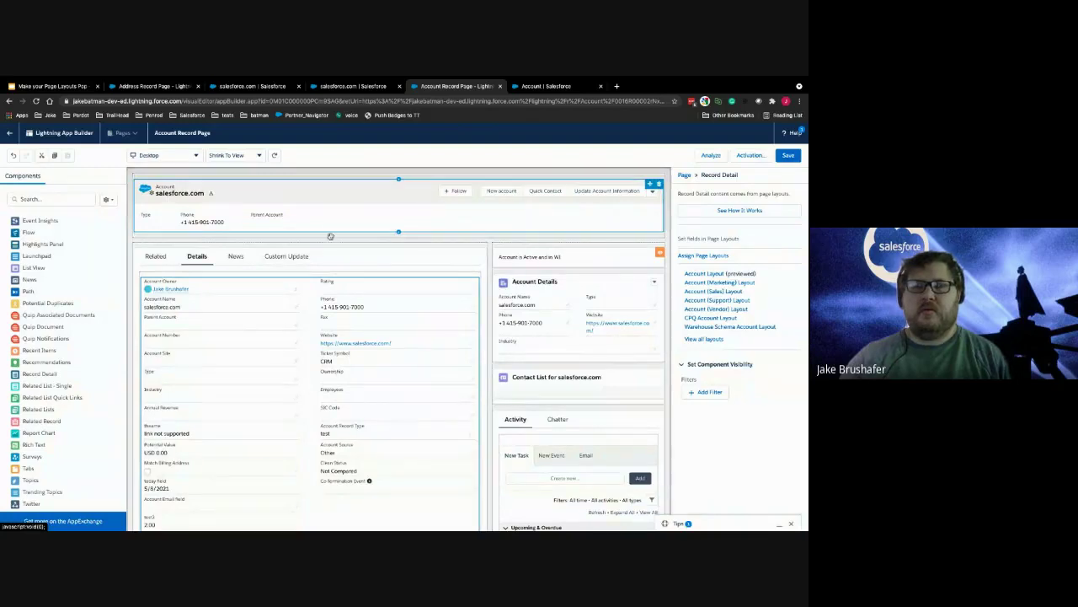
left_click(279, 264)
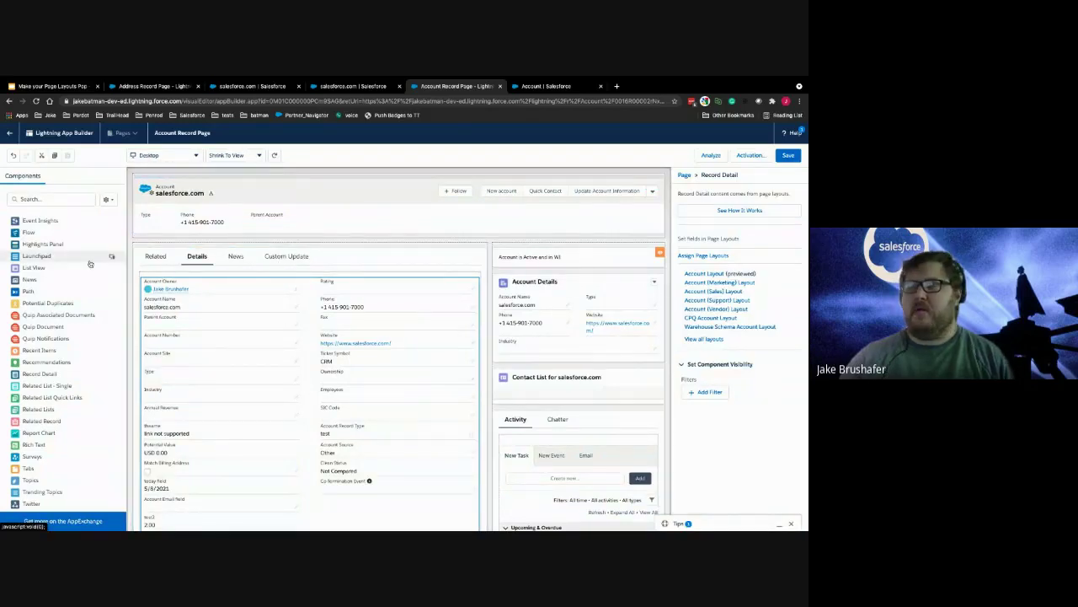
mouse_move(90, 264)
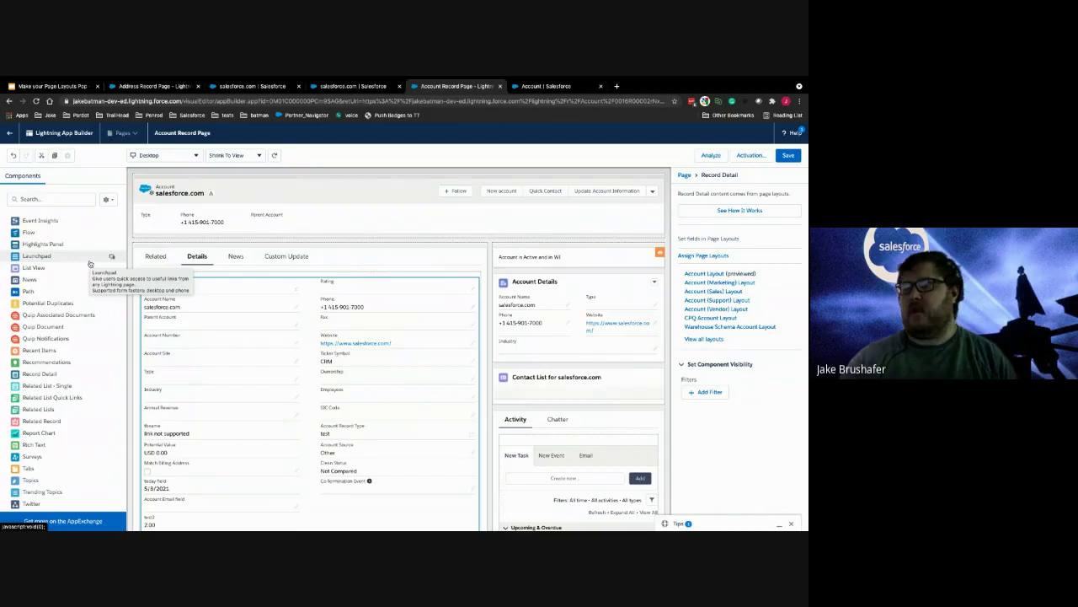